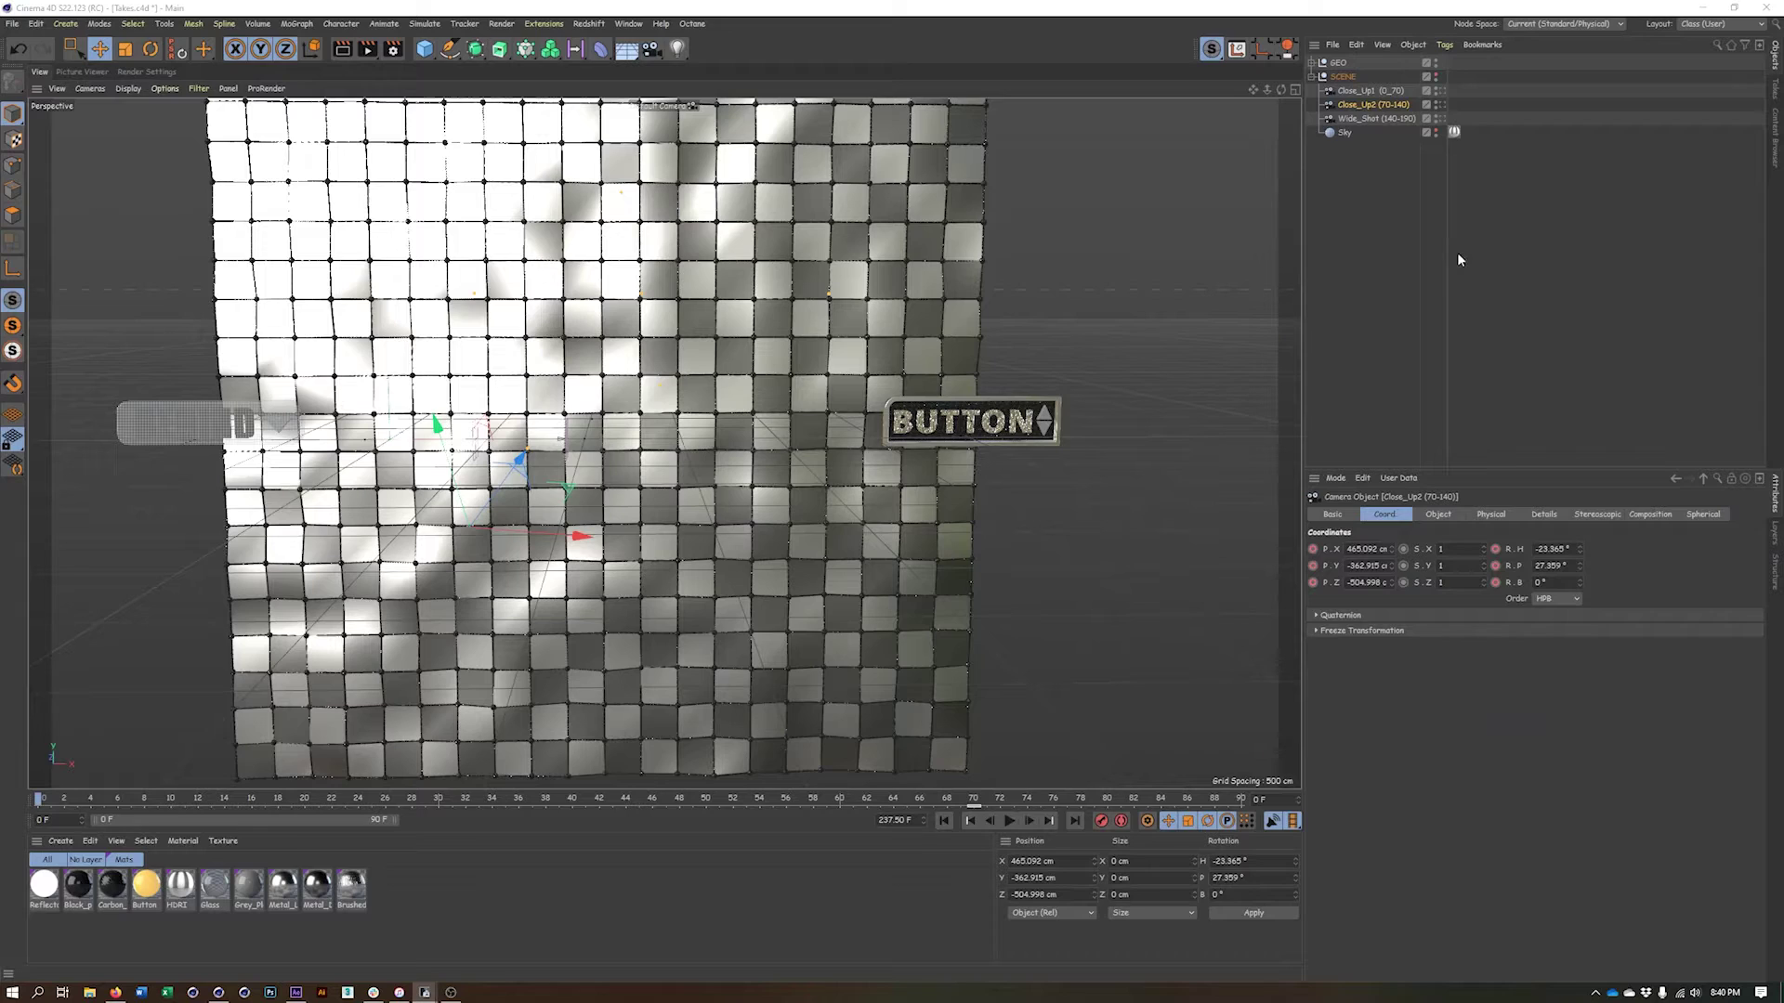
Set the animation end frame and preview range to 190, then scrub through the cloth simulation
alt+drag(598, 376, 754, 420)
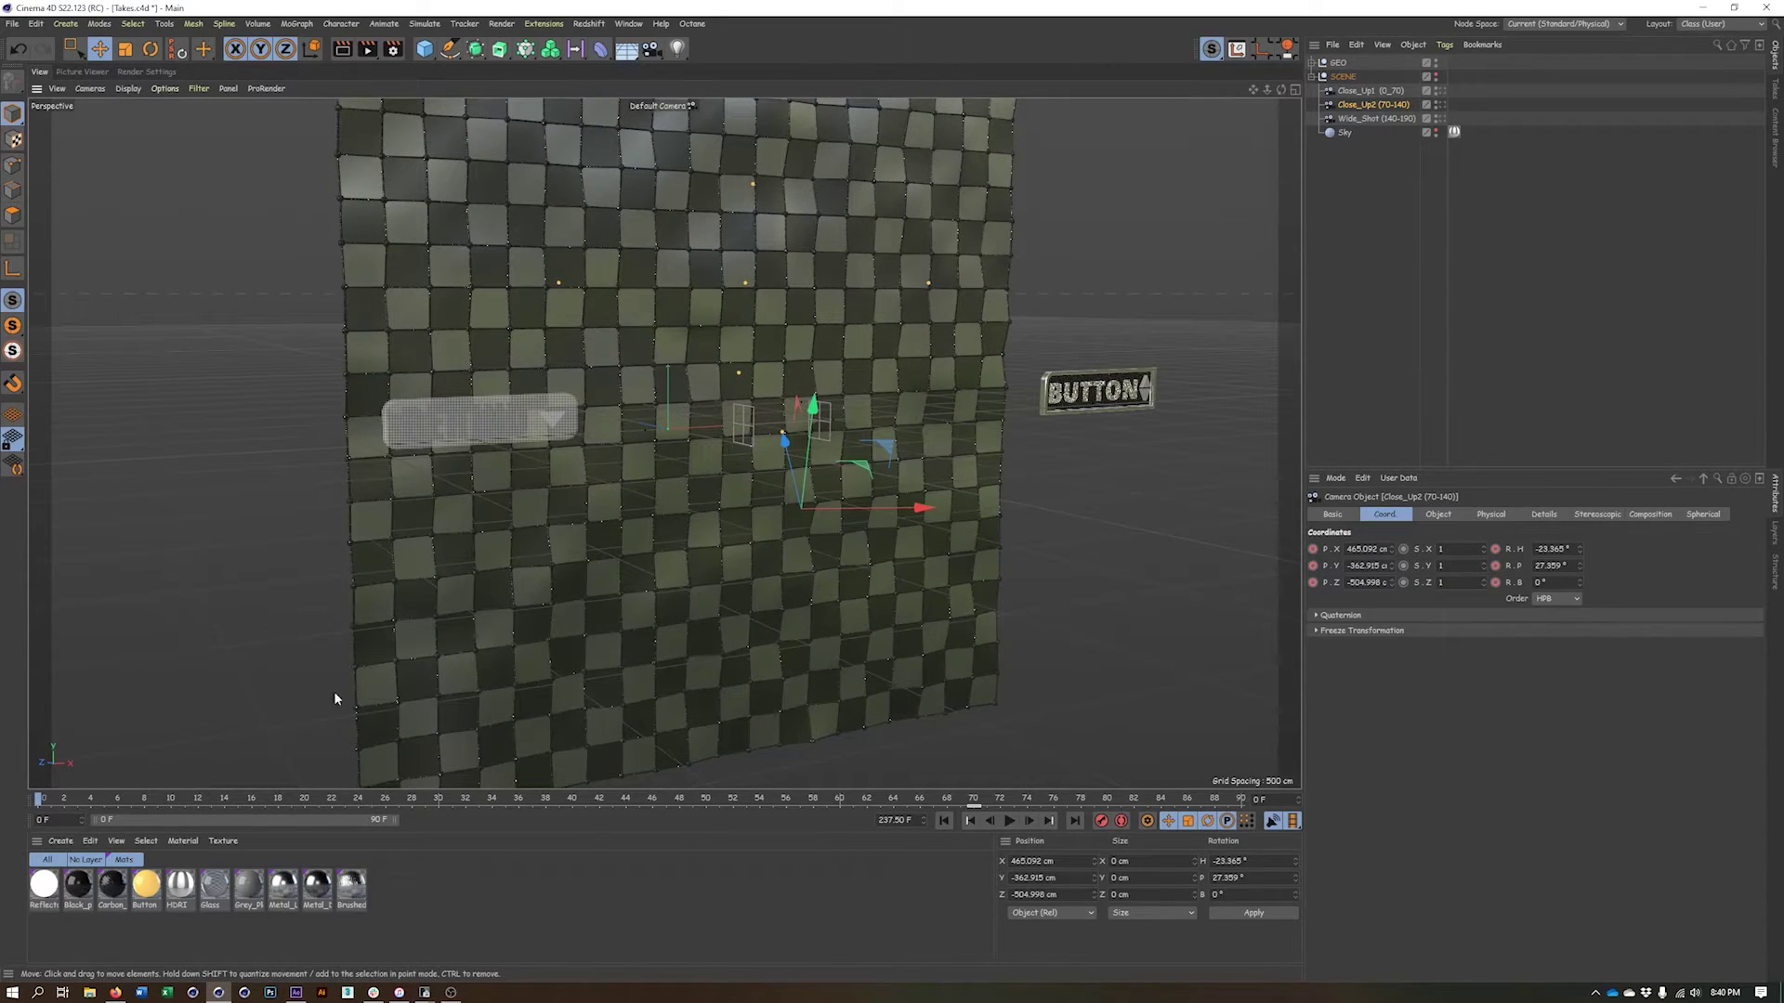
drag(38, 799, 1243, 795)
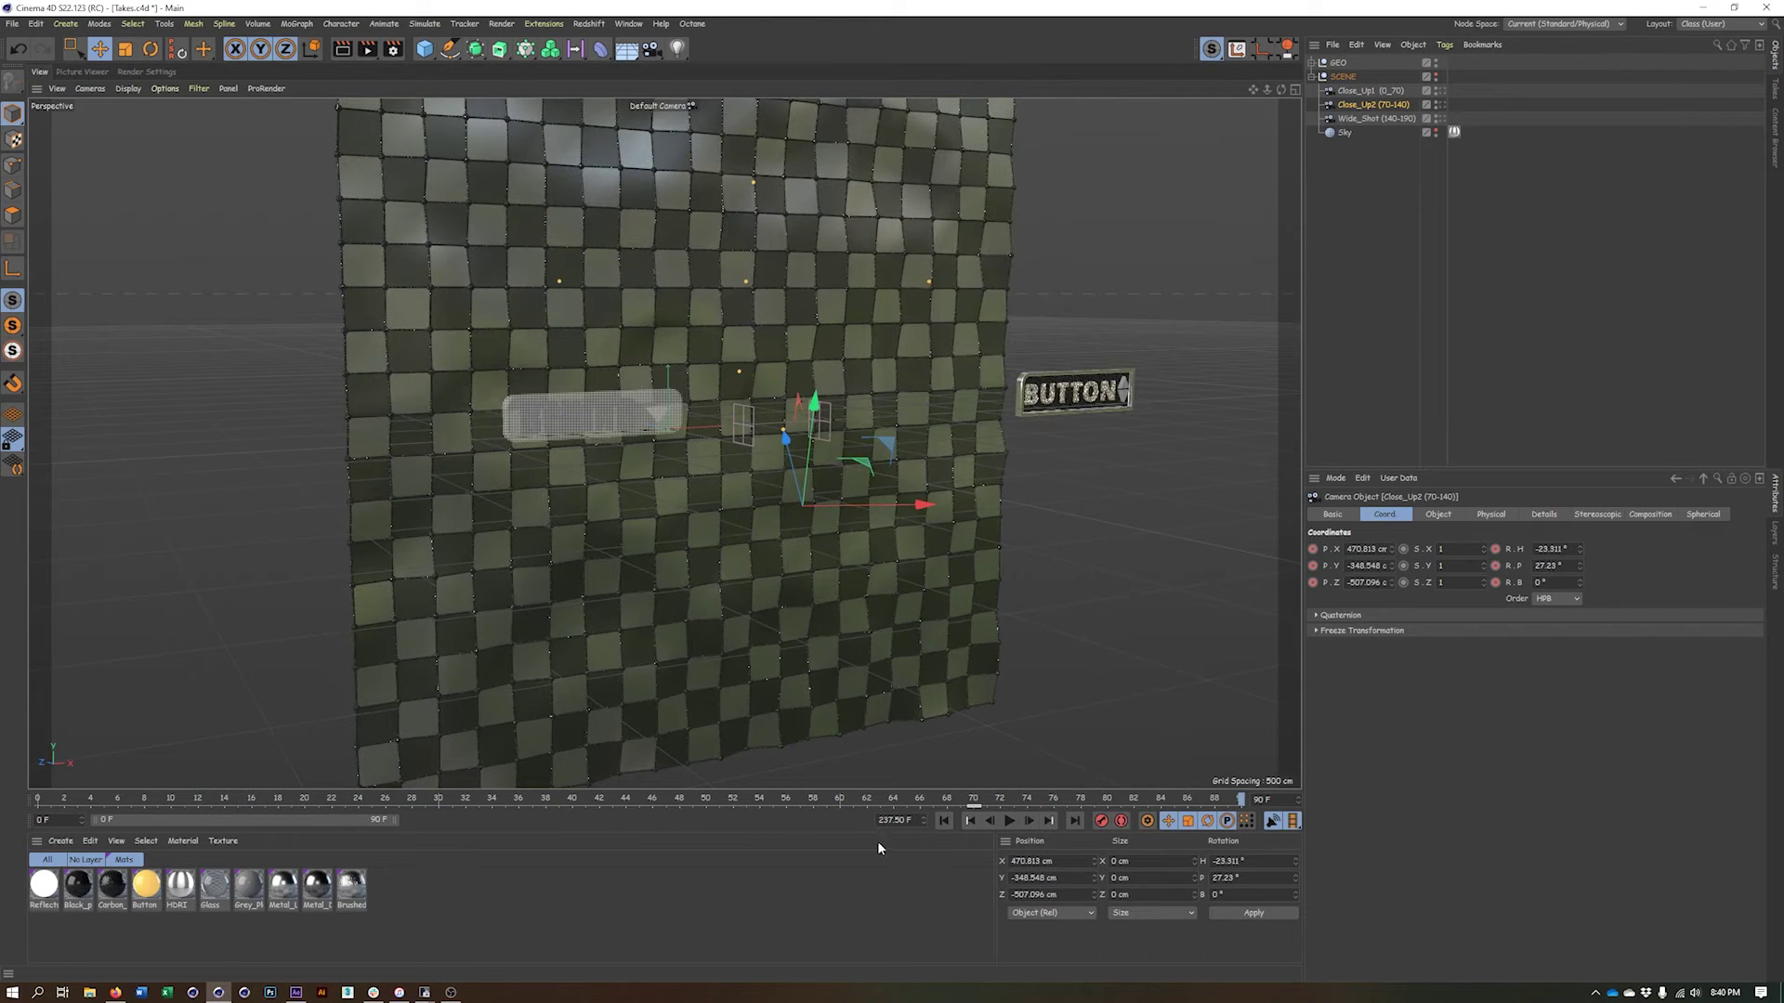
double_click(895, 820)
text(190)
key(Return)
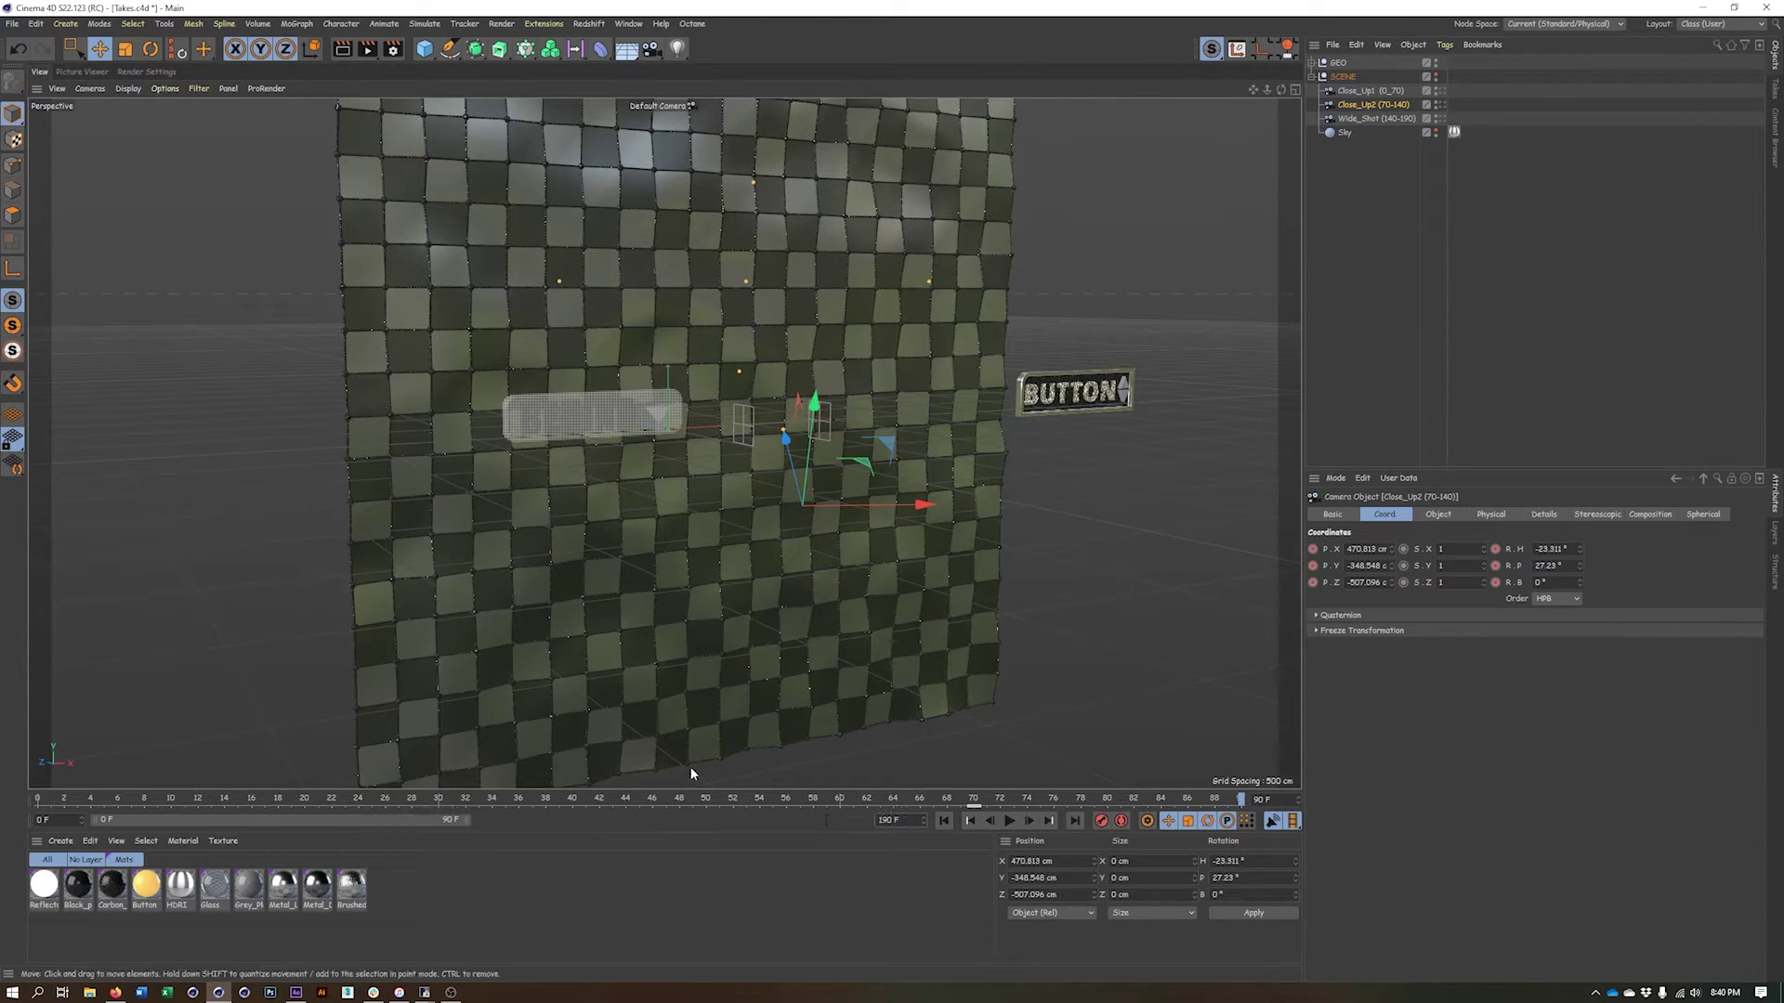
drag(459, 818, 864, 820)
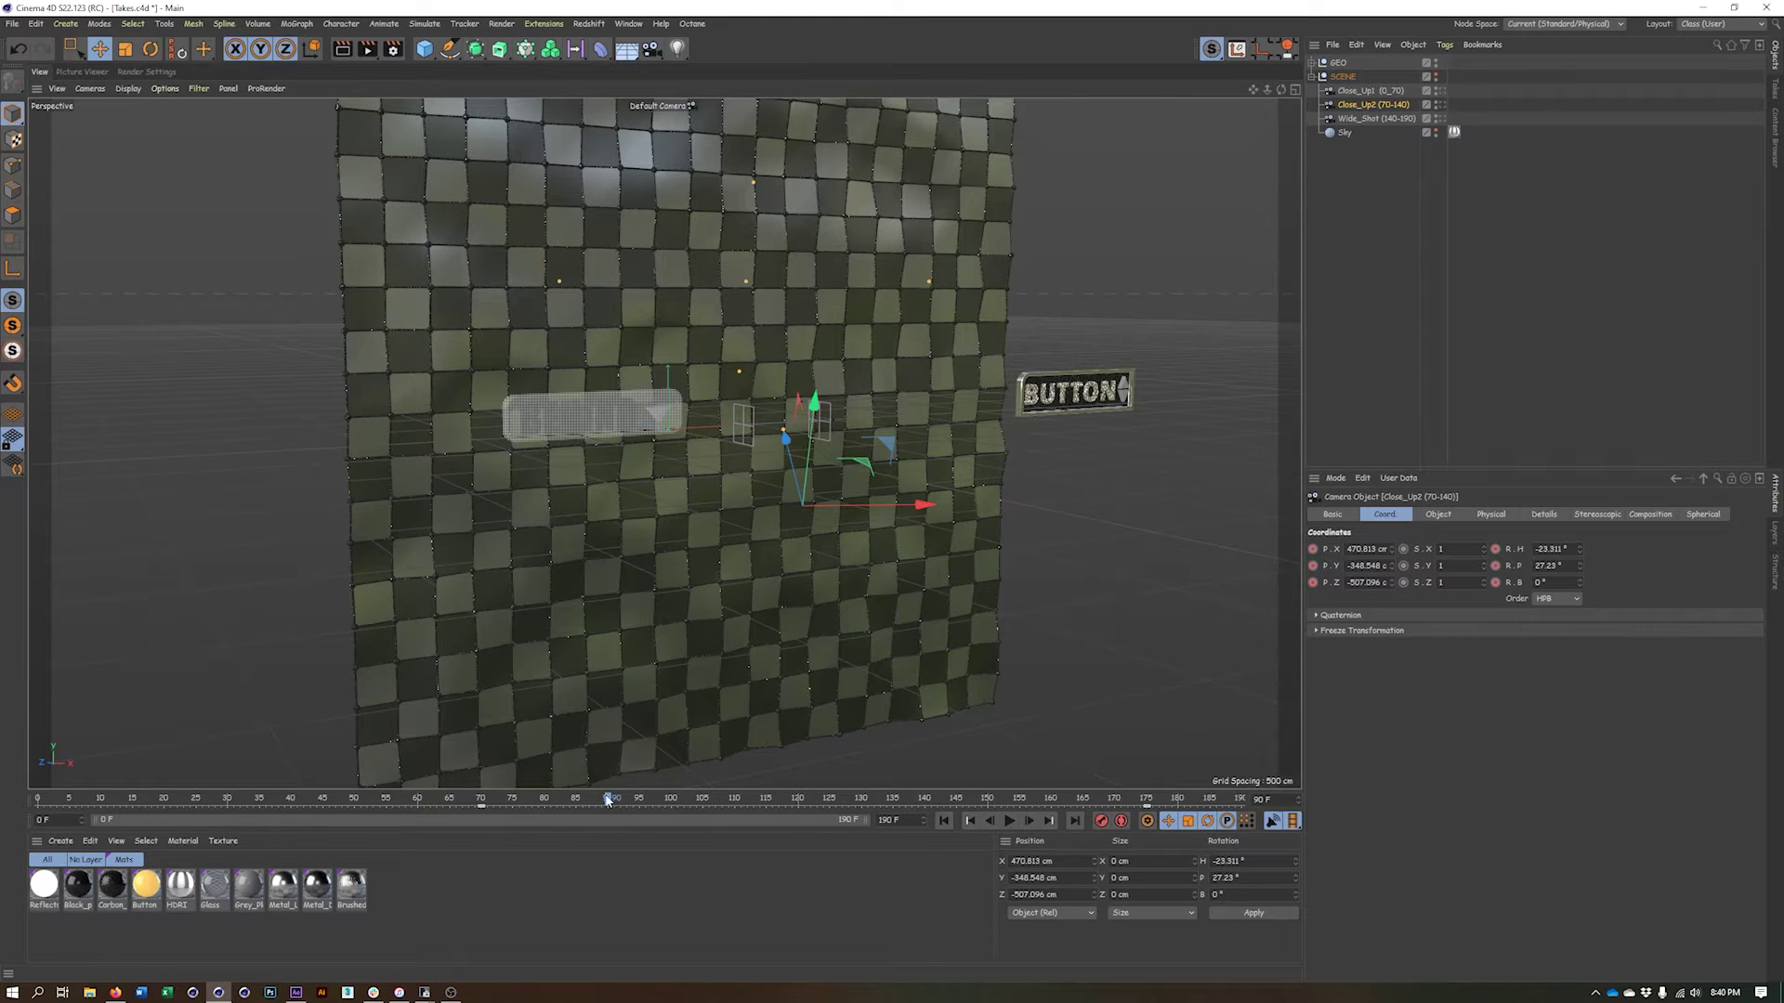
drag(606, 799, 1217, 800)
Preview the Close_Up1, Close_Up2 and Wide_Shot camera shots across their frame ranges
alt+drag(878, 569, 806, 337)
scroll(807, 337, up, 5)
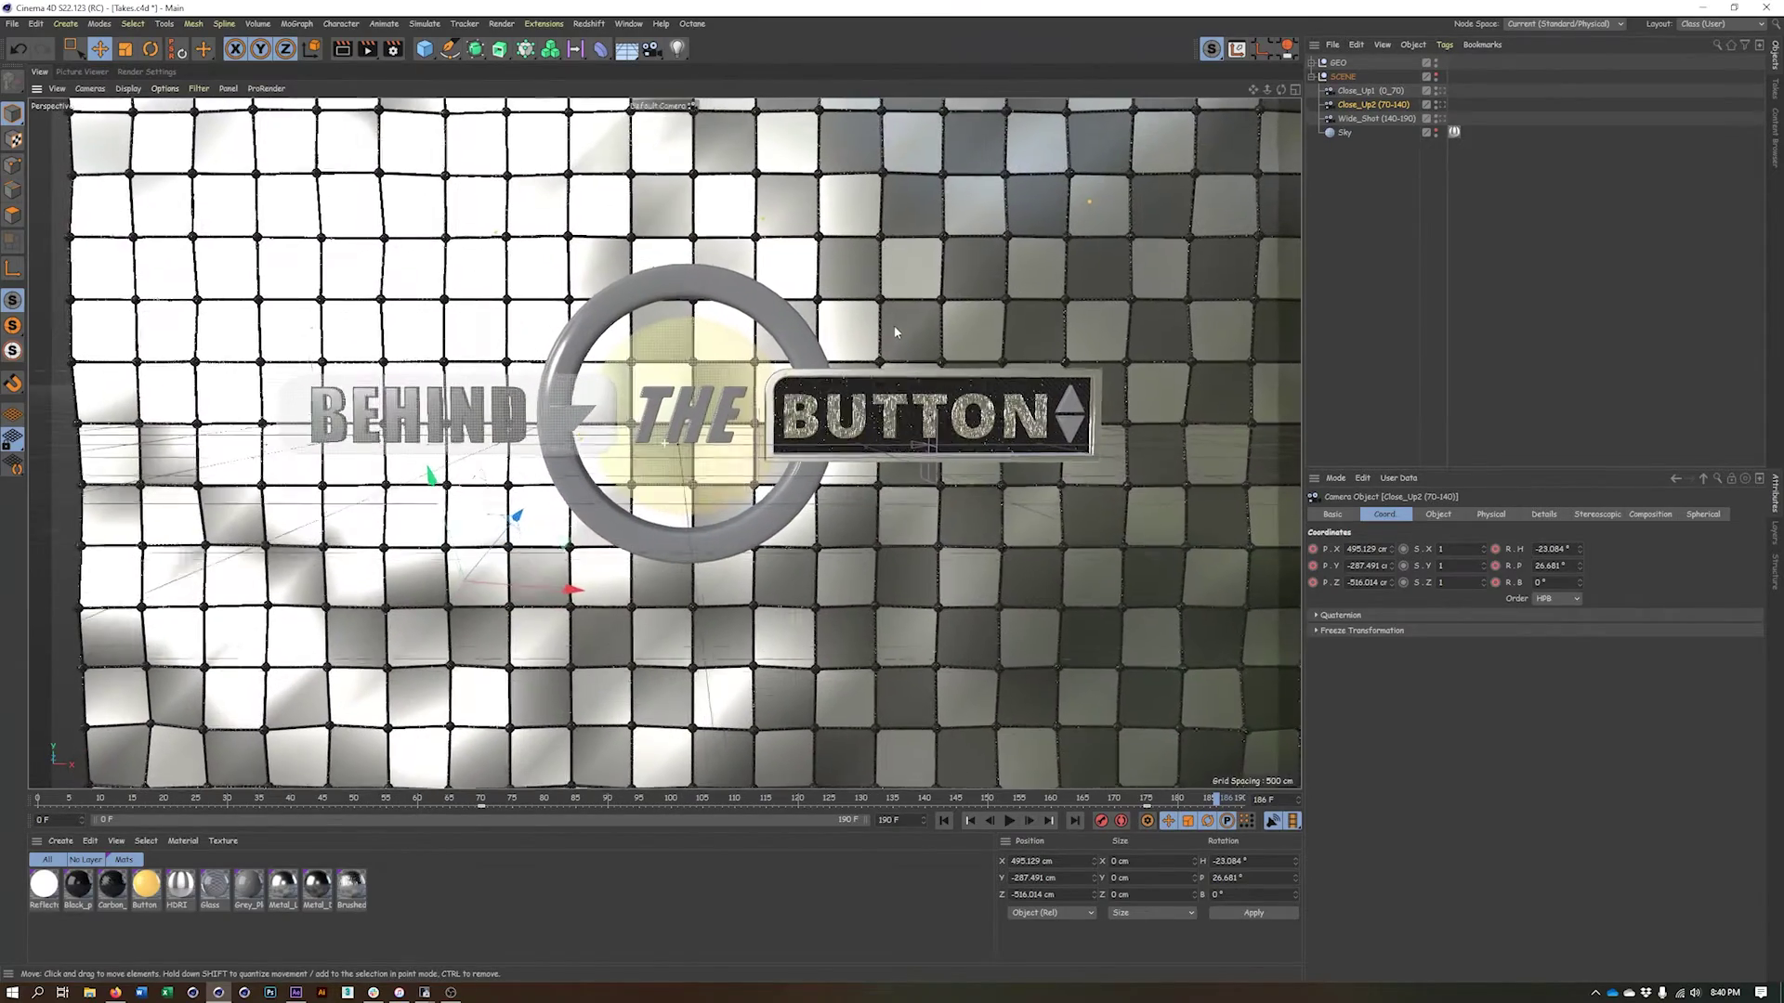
click(1439, 91)
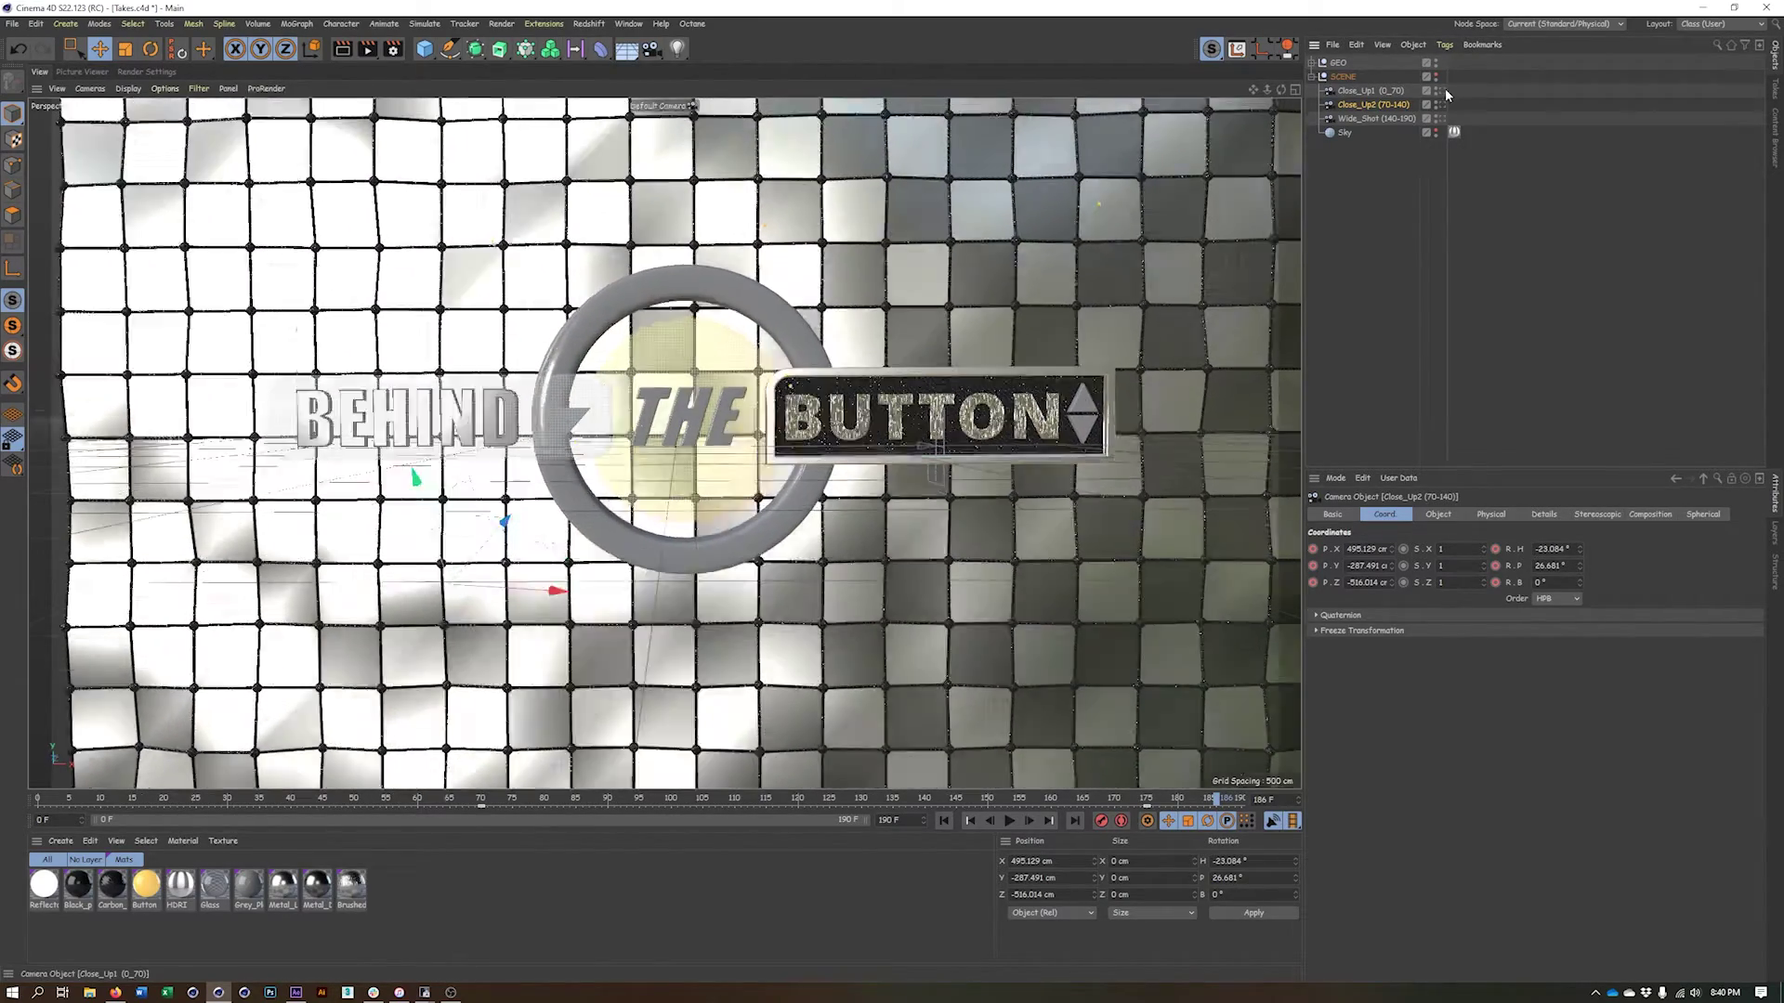
drag(37, 806, 480, 807)
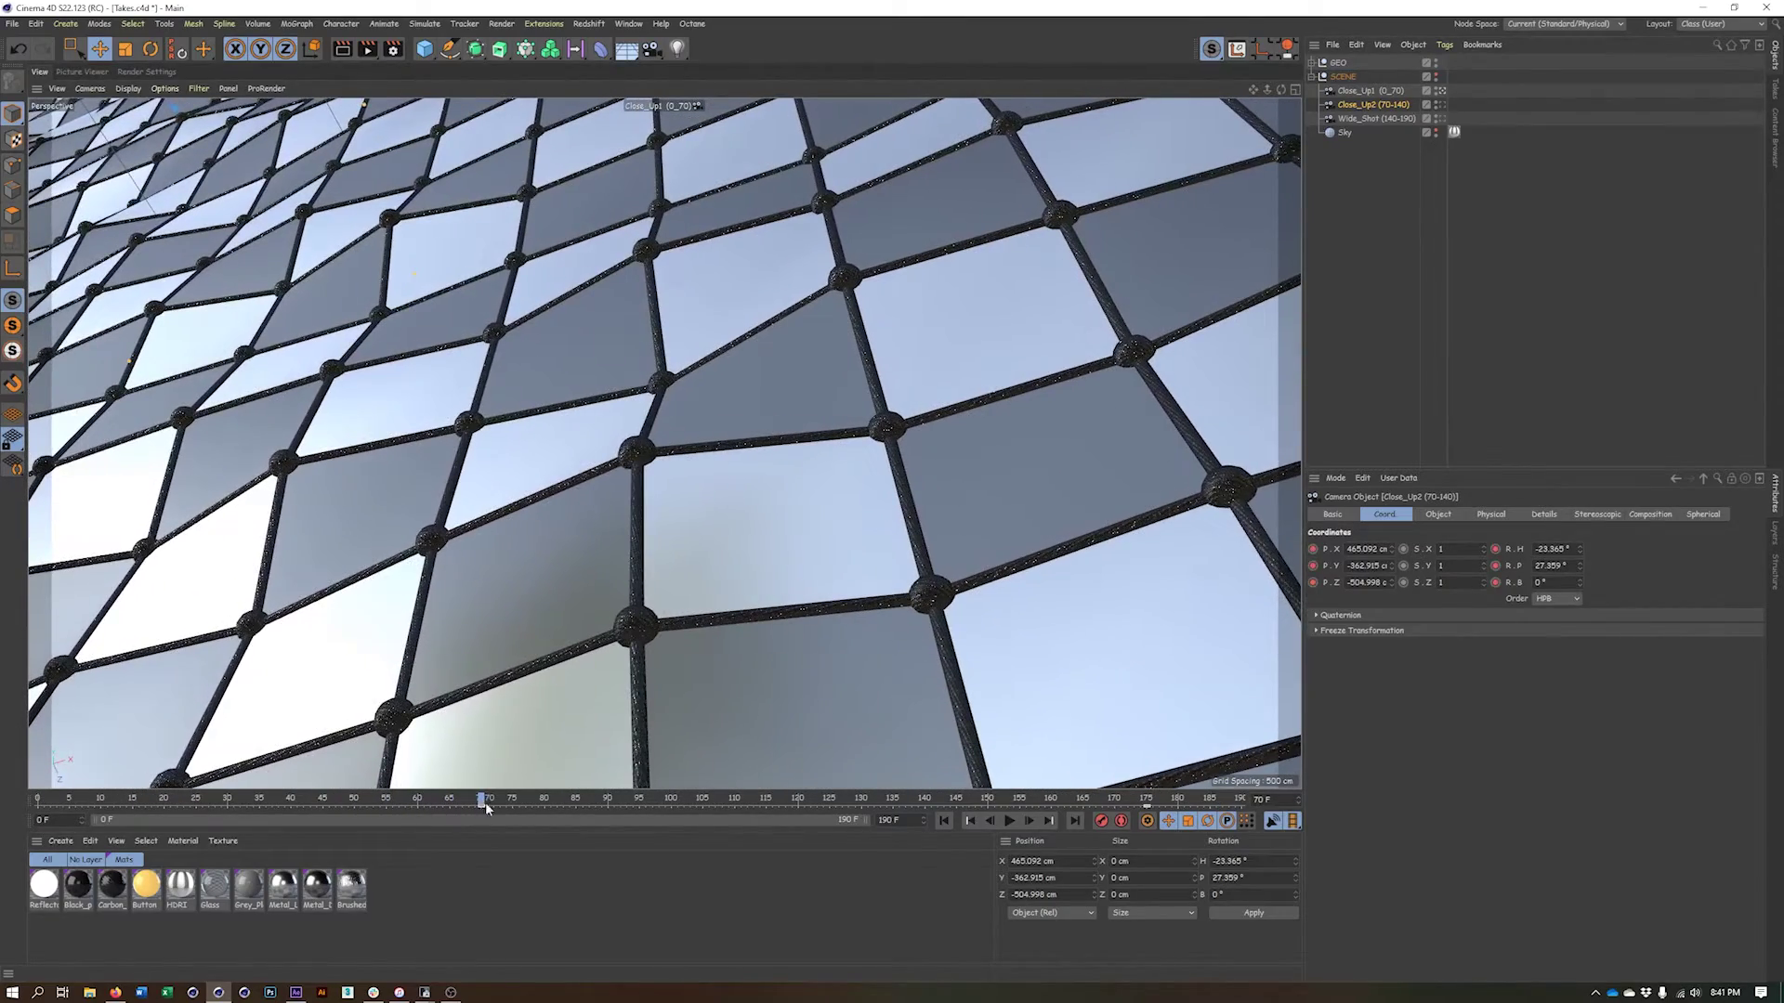
click(1440, 104)
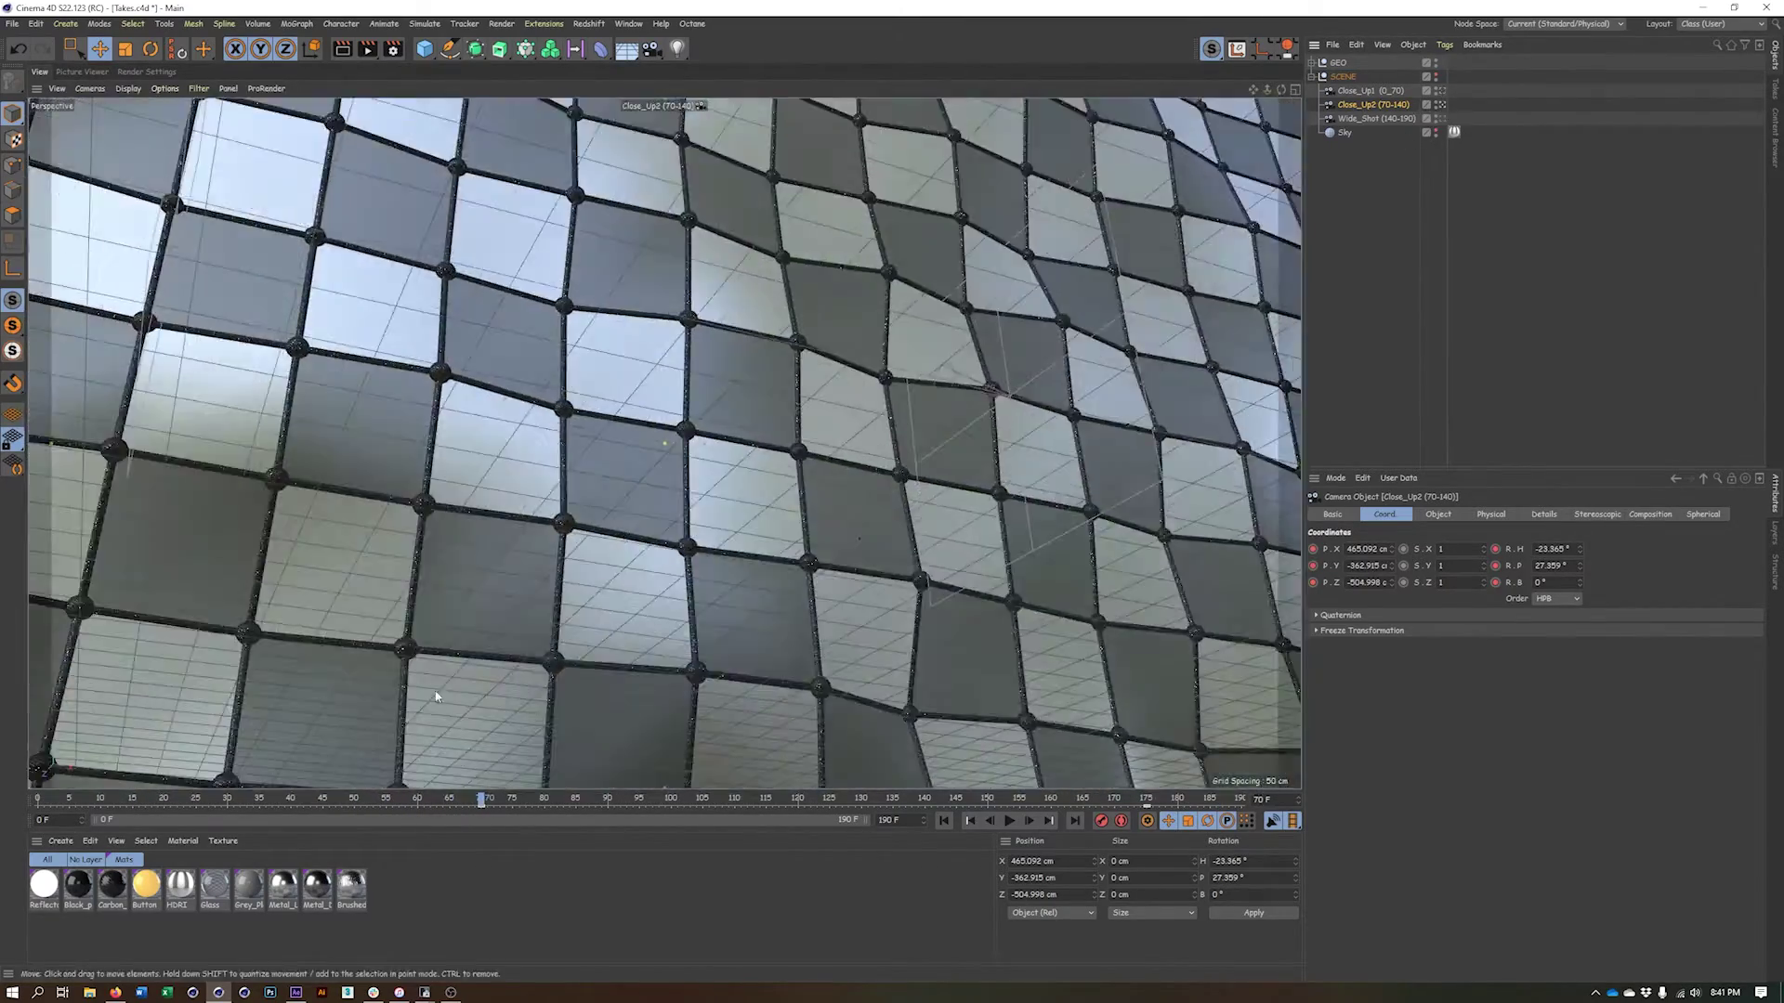
drag(488, 804, 924, 805)
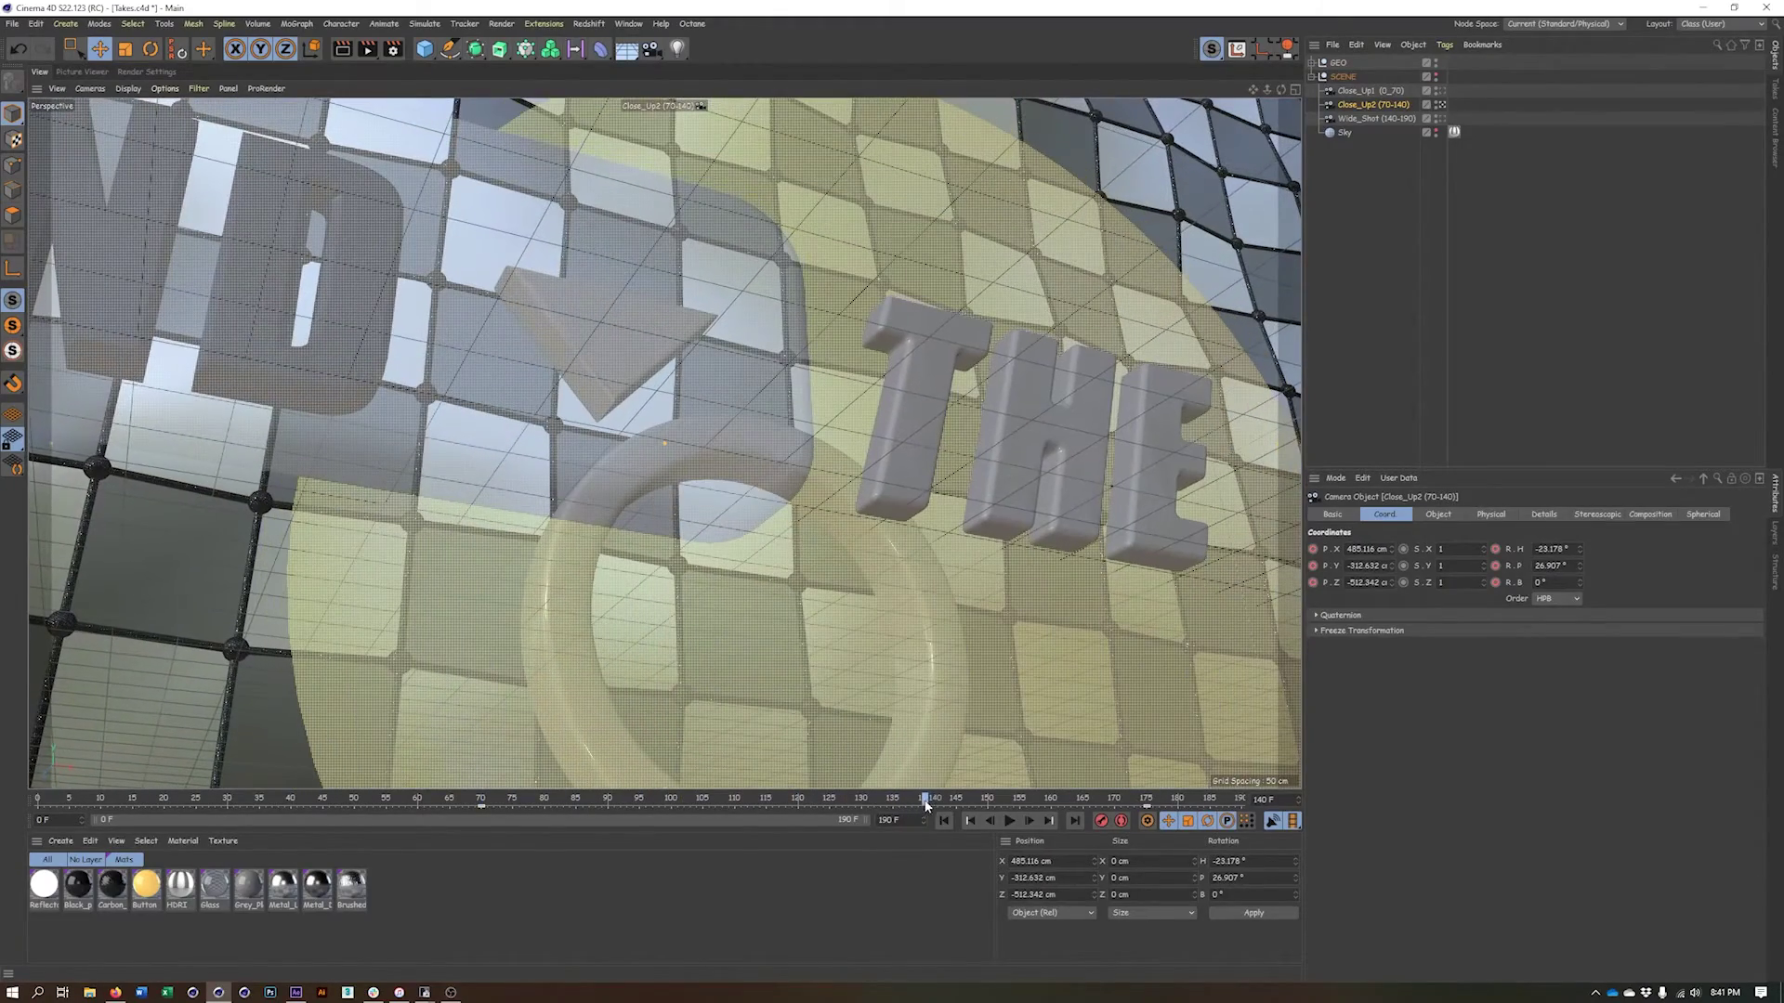
click(1440, 118)
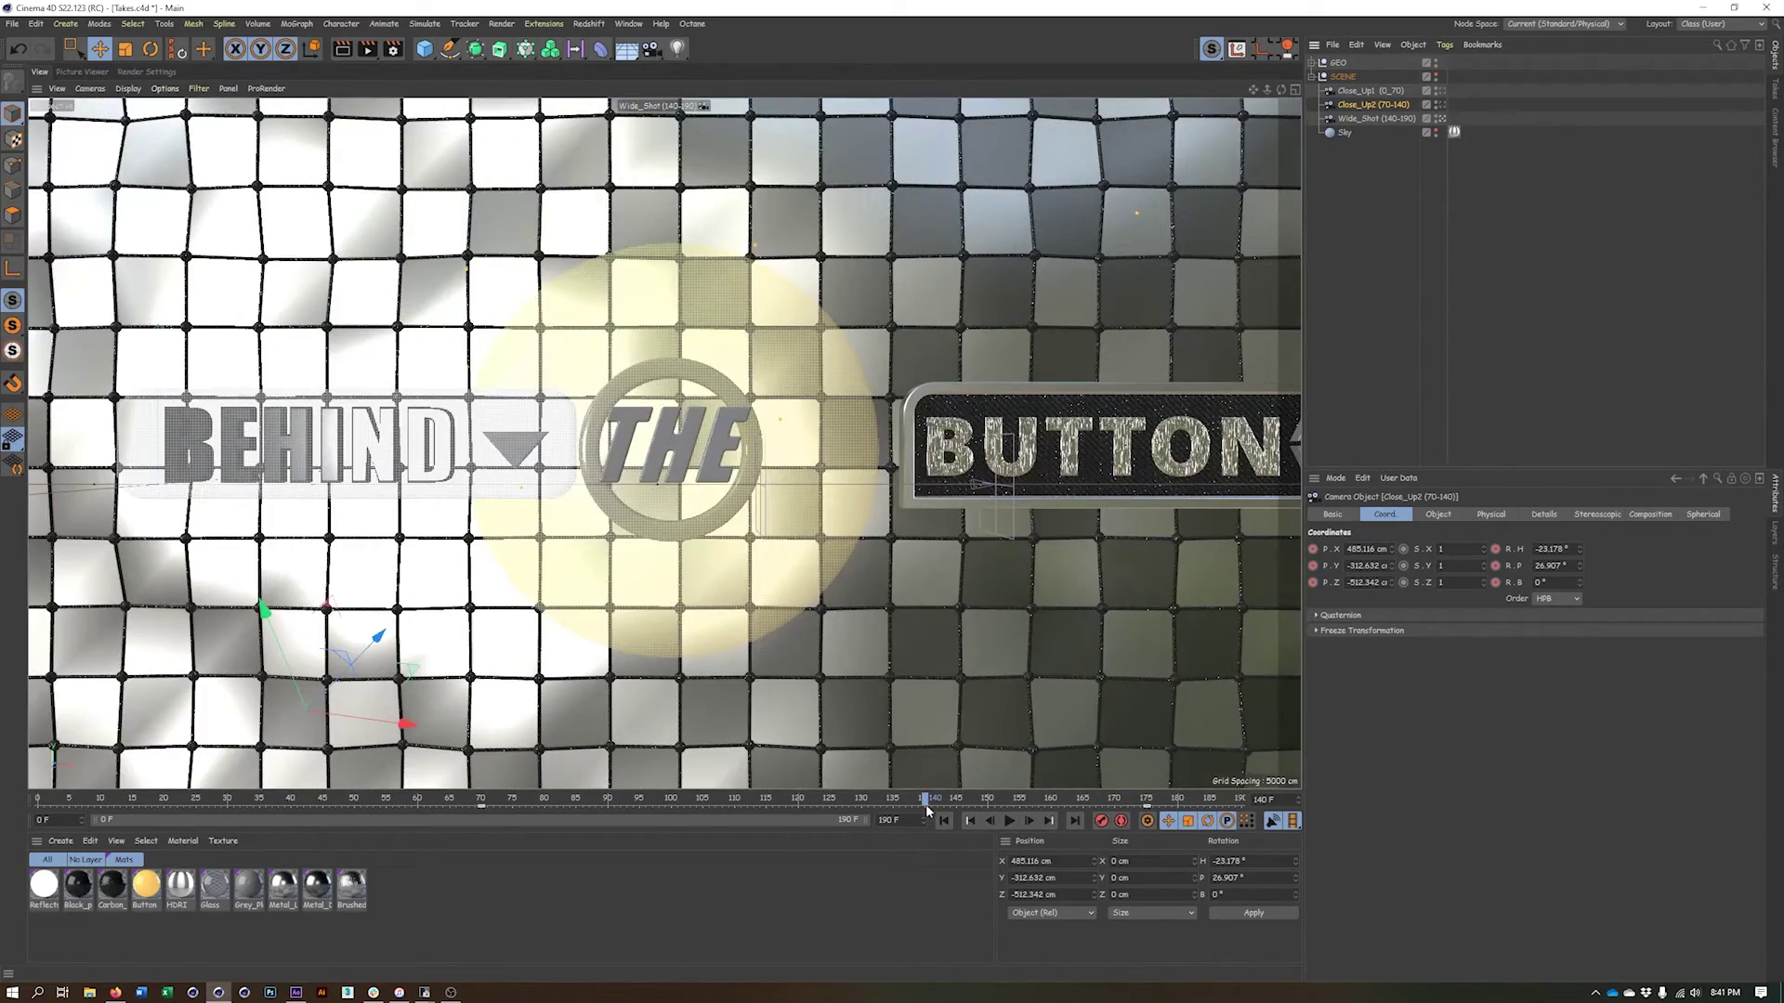
drag(925, 801, 1184, 801)
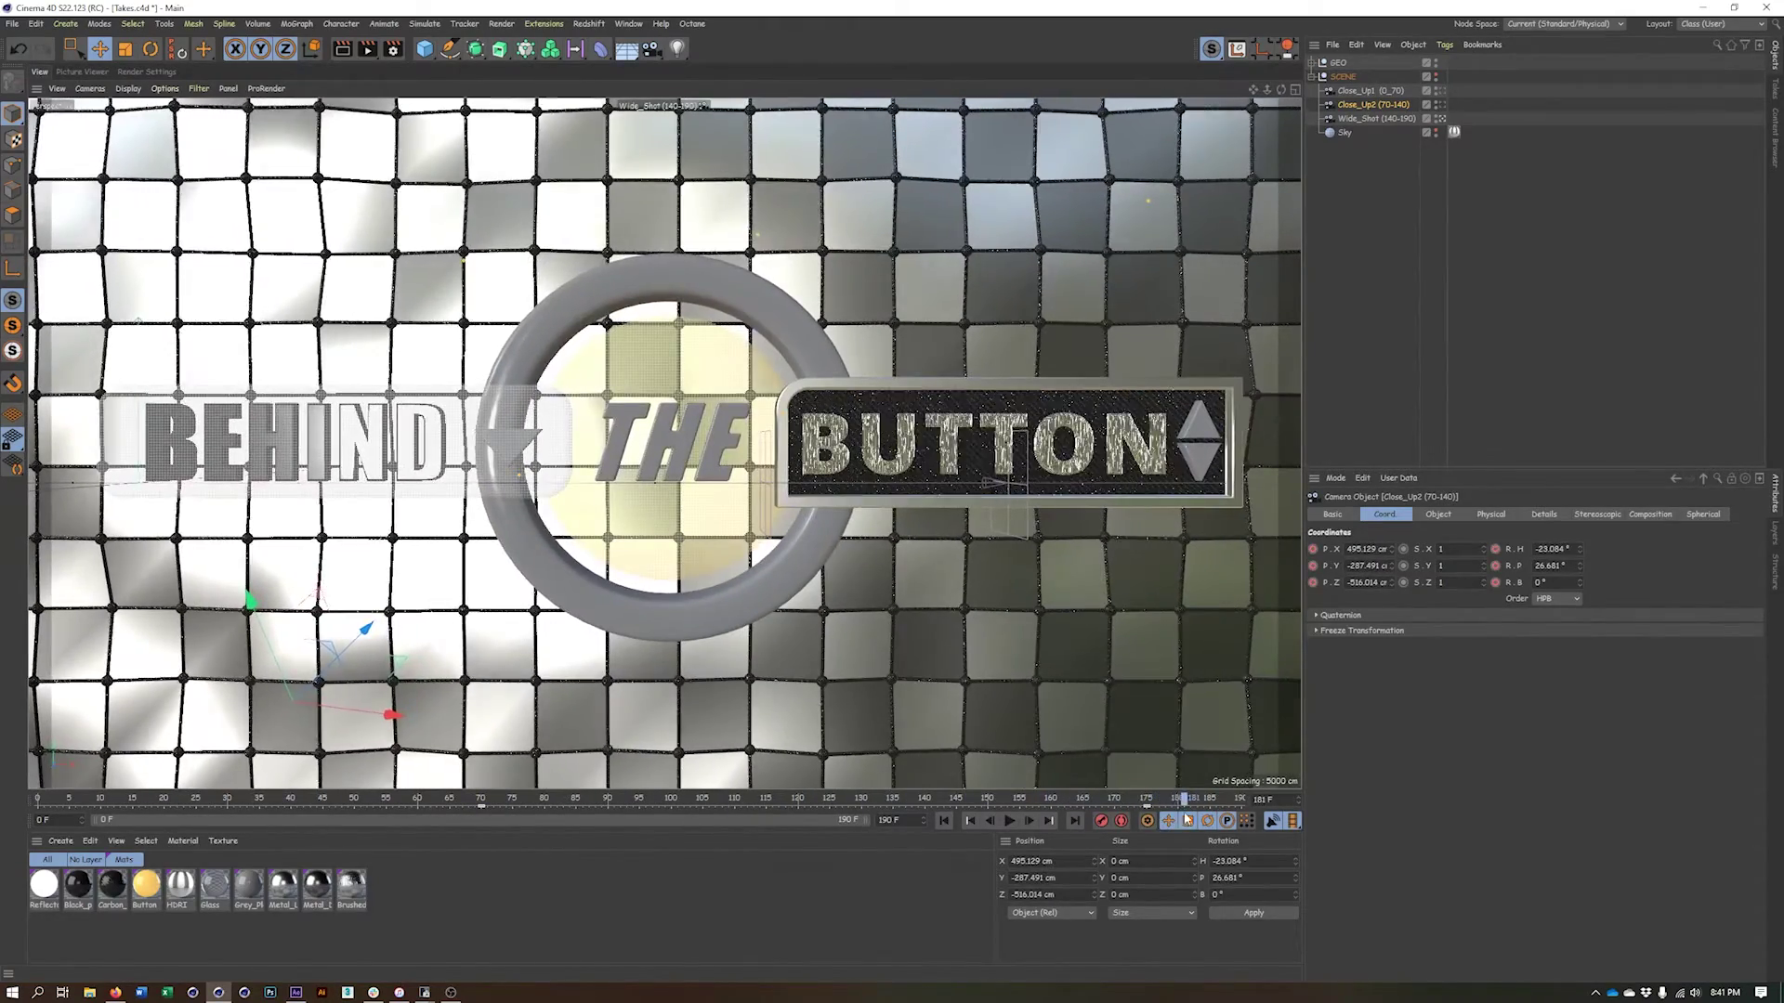
click(1393, 270)
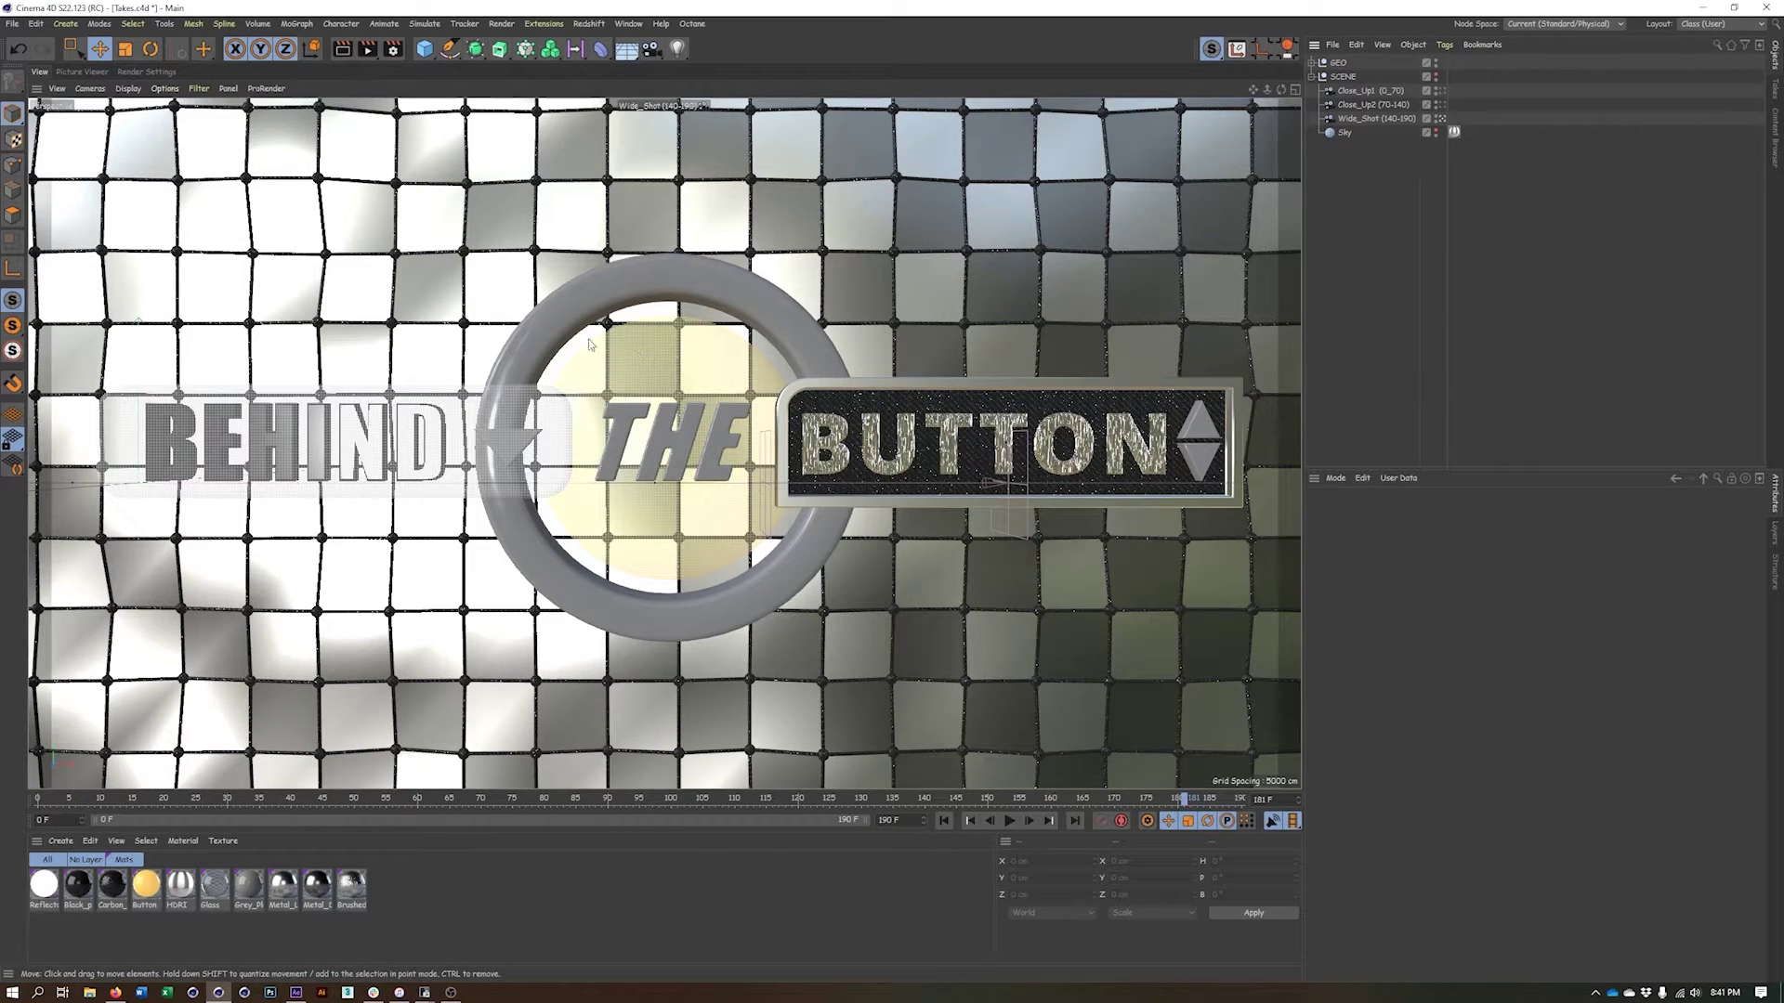
Look through Close_Up1 and bring up the Render Settings' Output and Save pages
click(1441, 93)
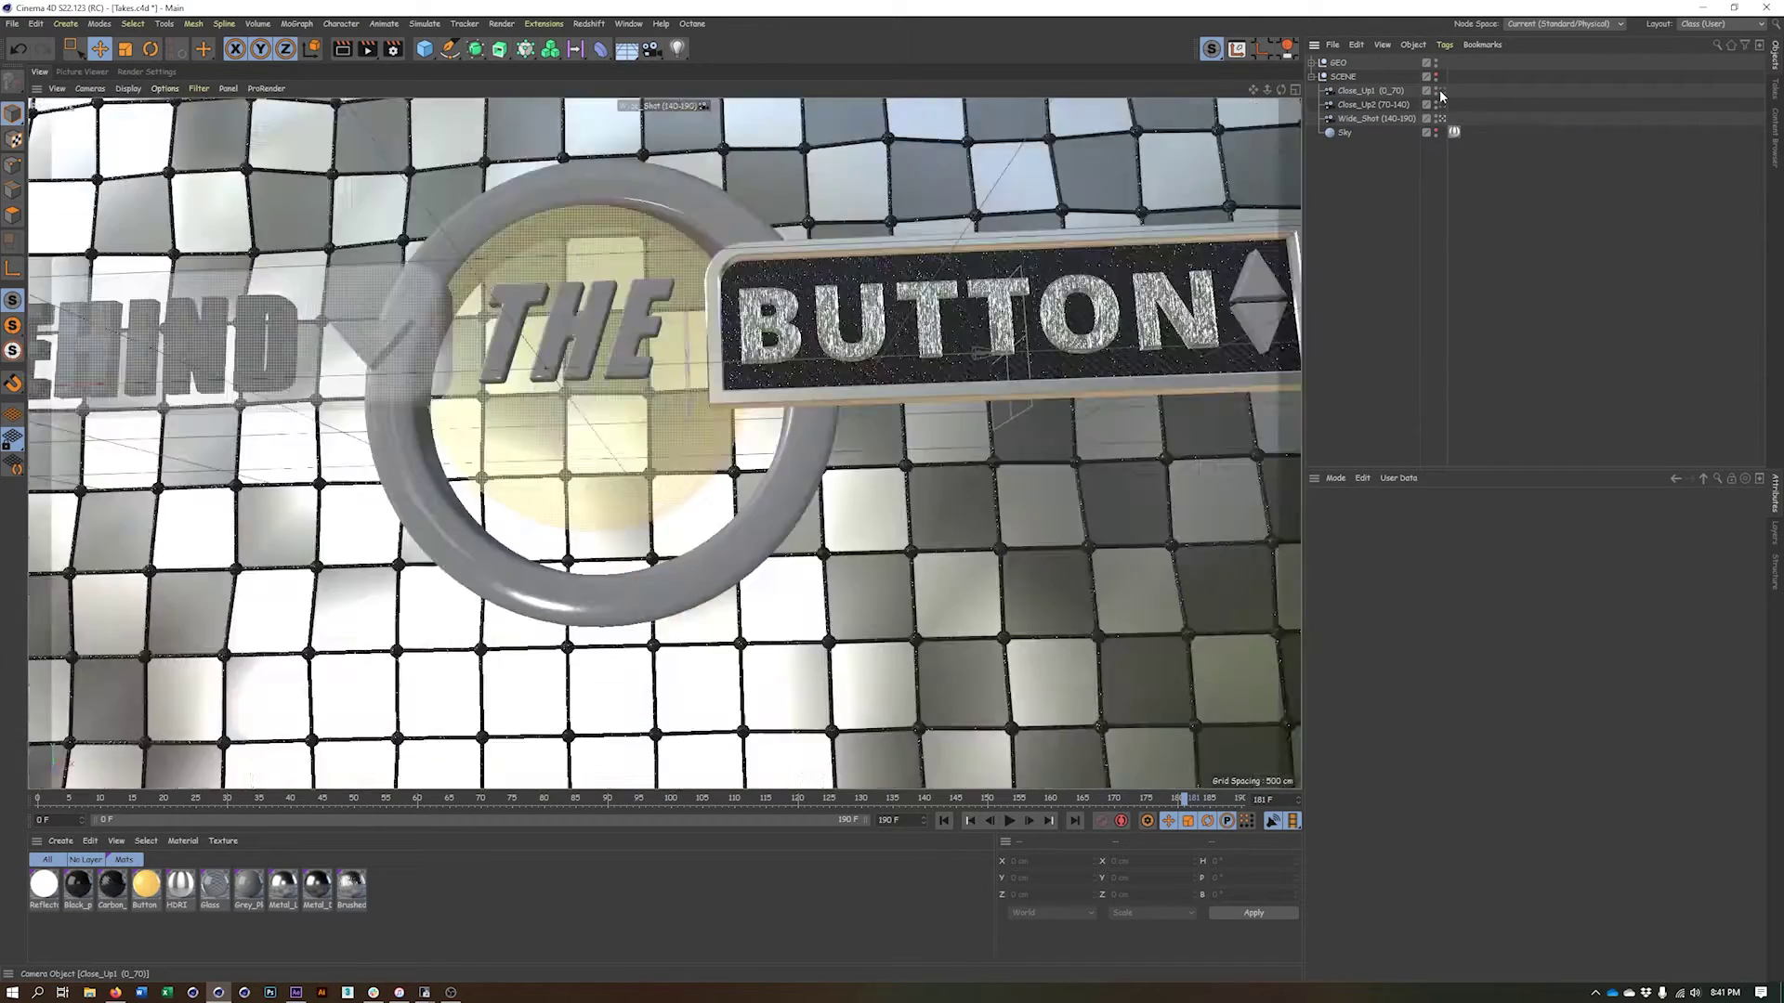
click(136, 72)
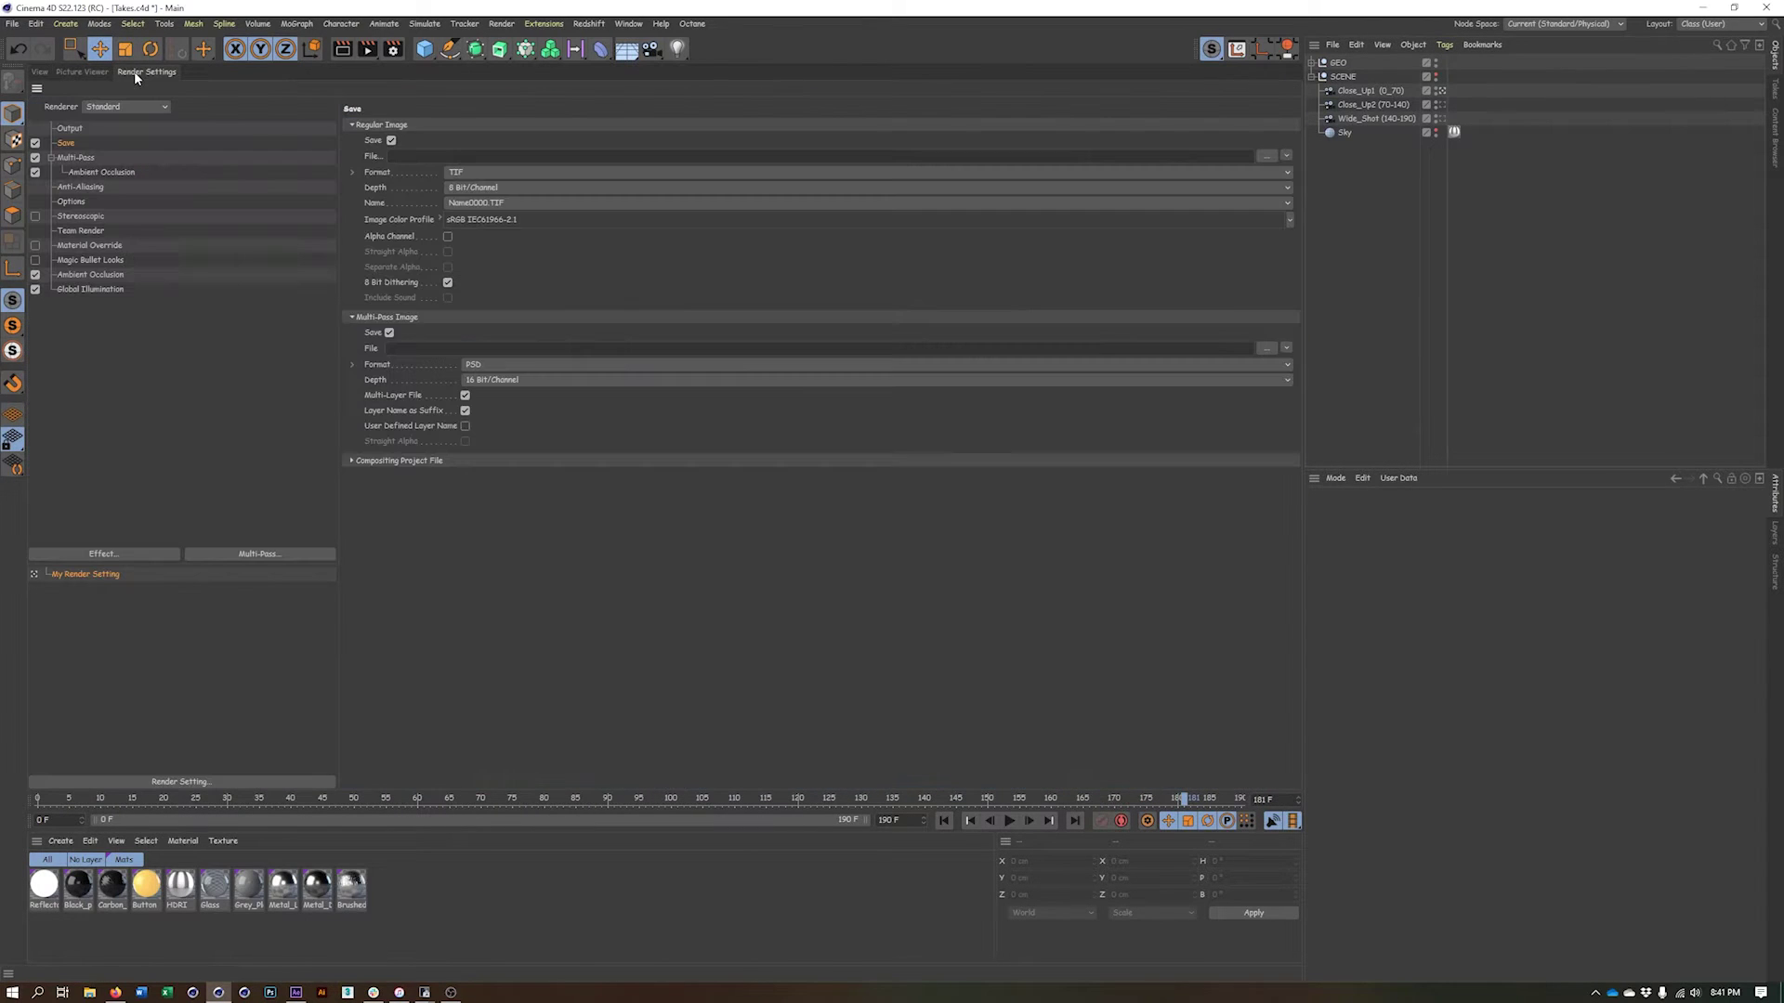
click(72, 130)
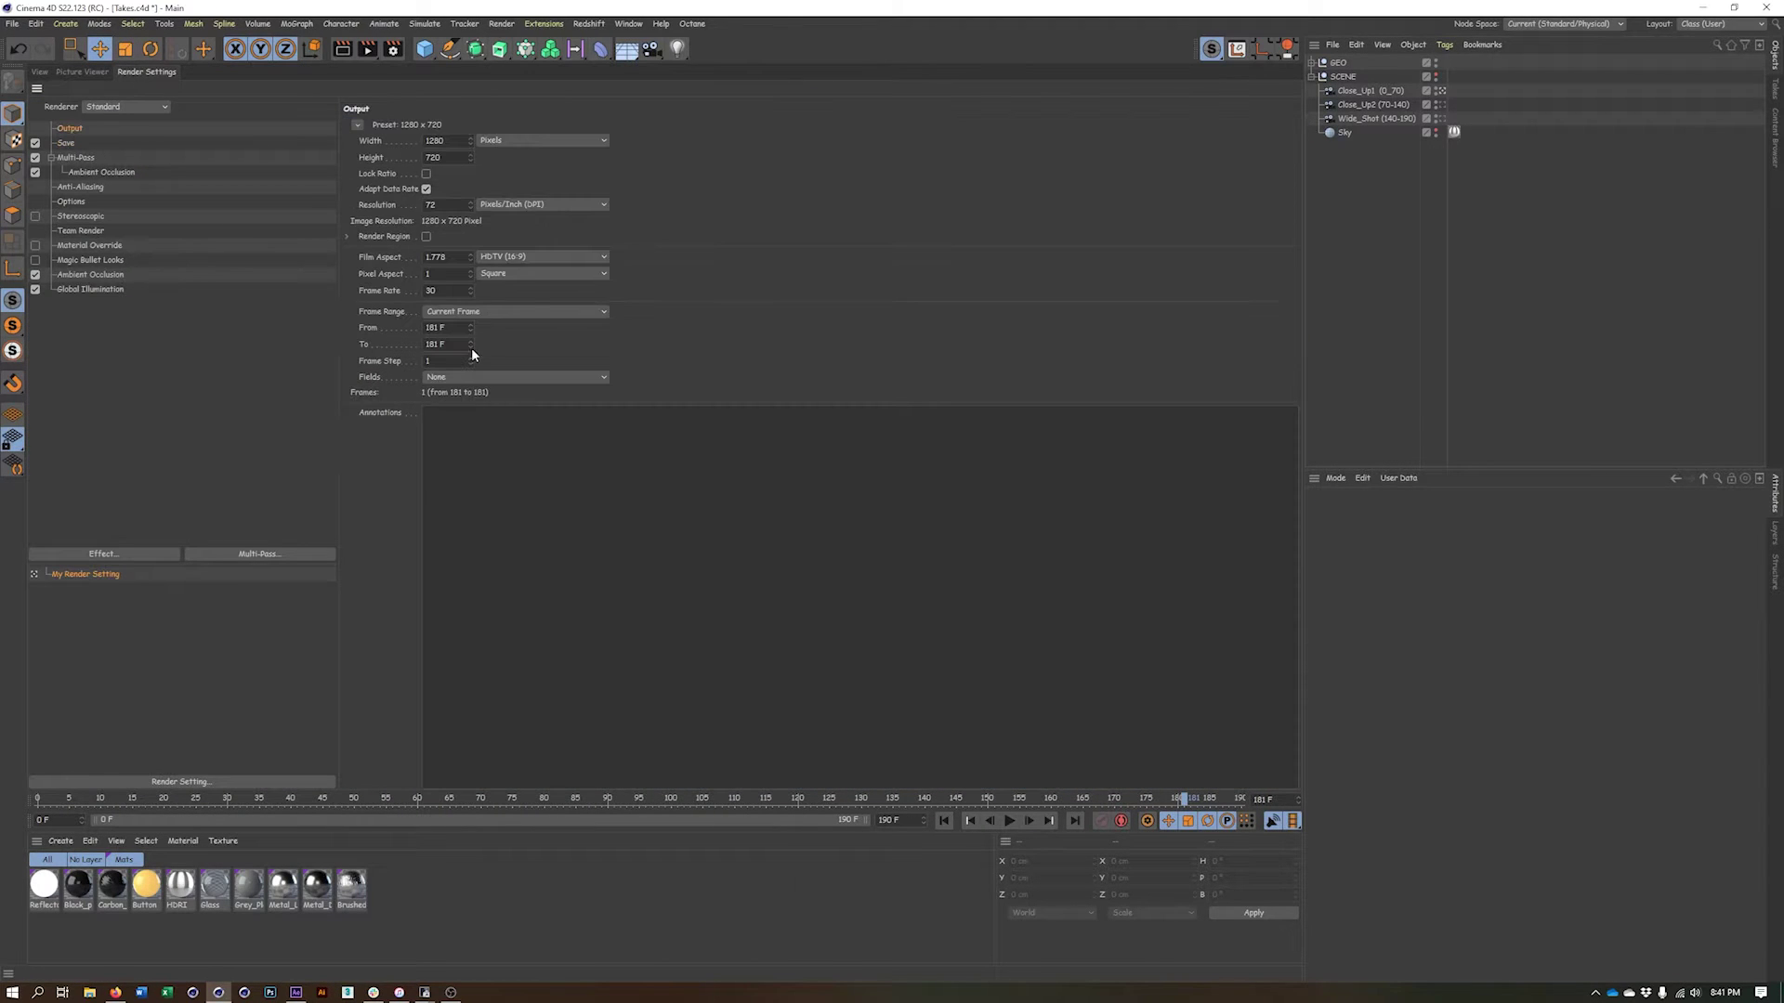
click(67, 144)
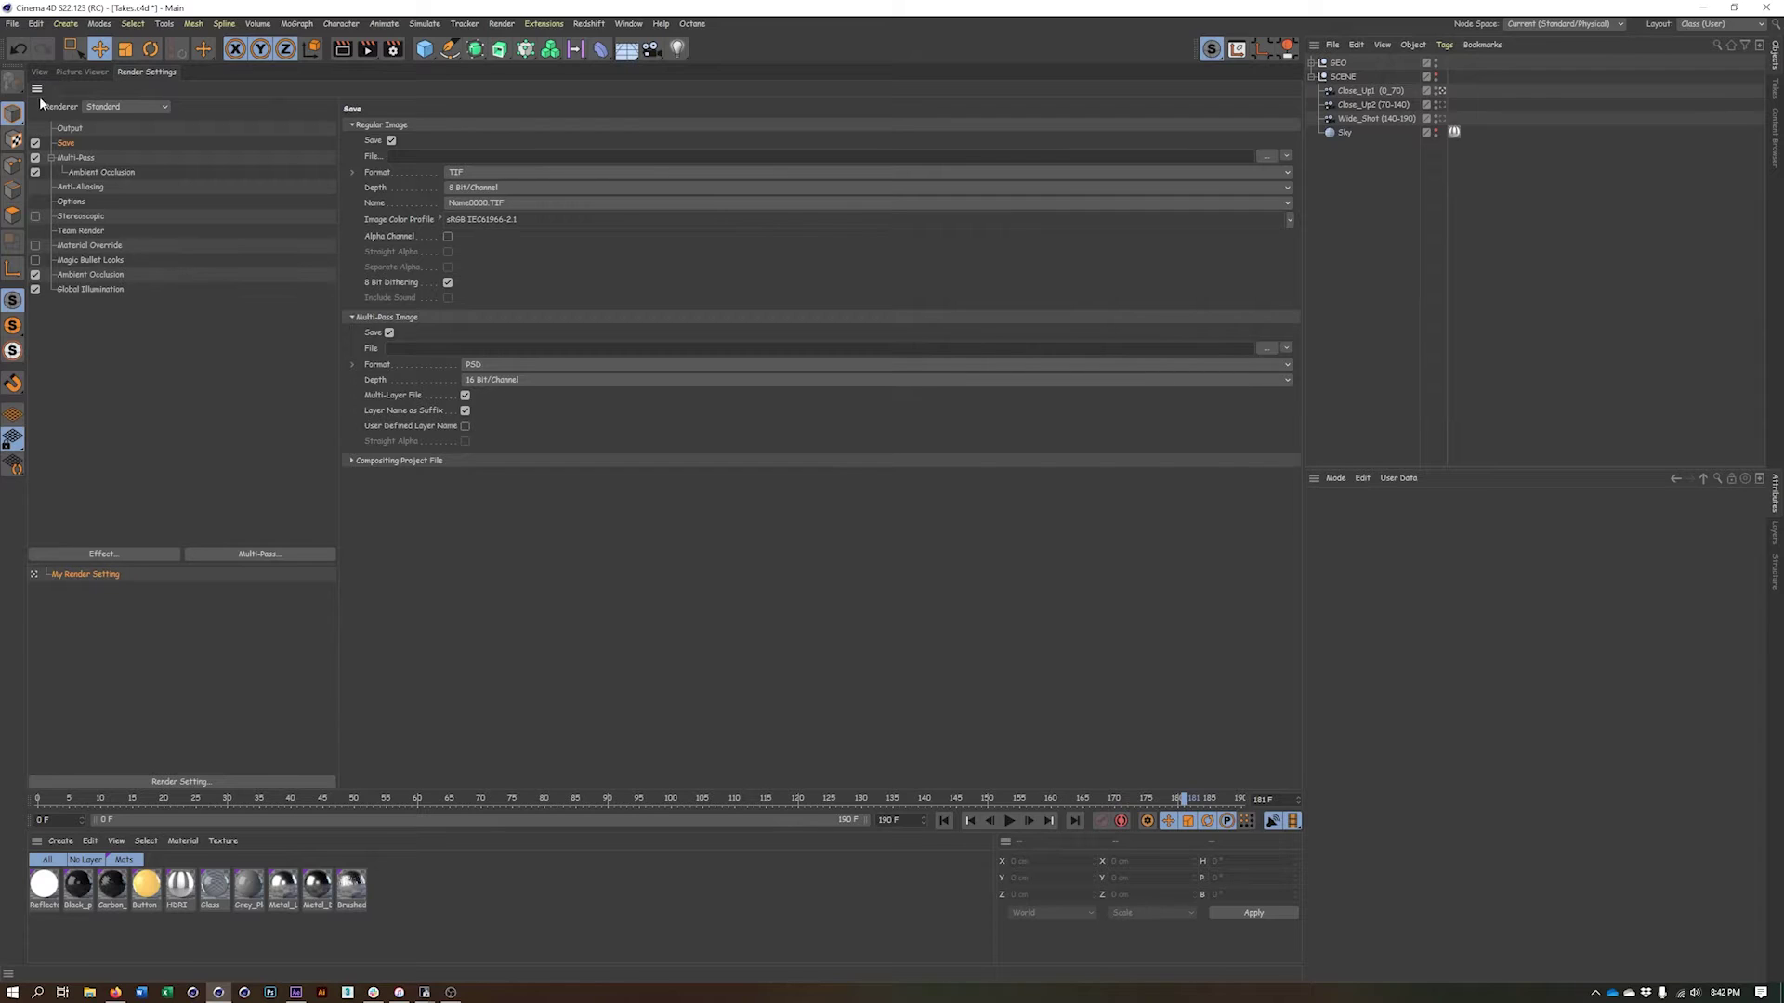
Set the output frame range to 0–70 and name the render setting Close_Up1
click(71, 130)
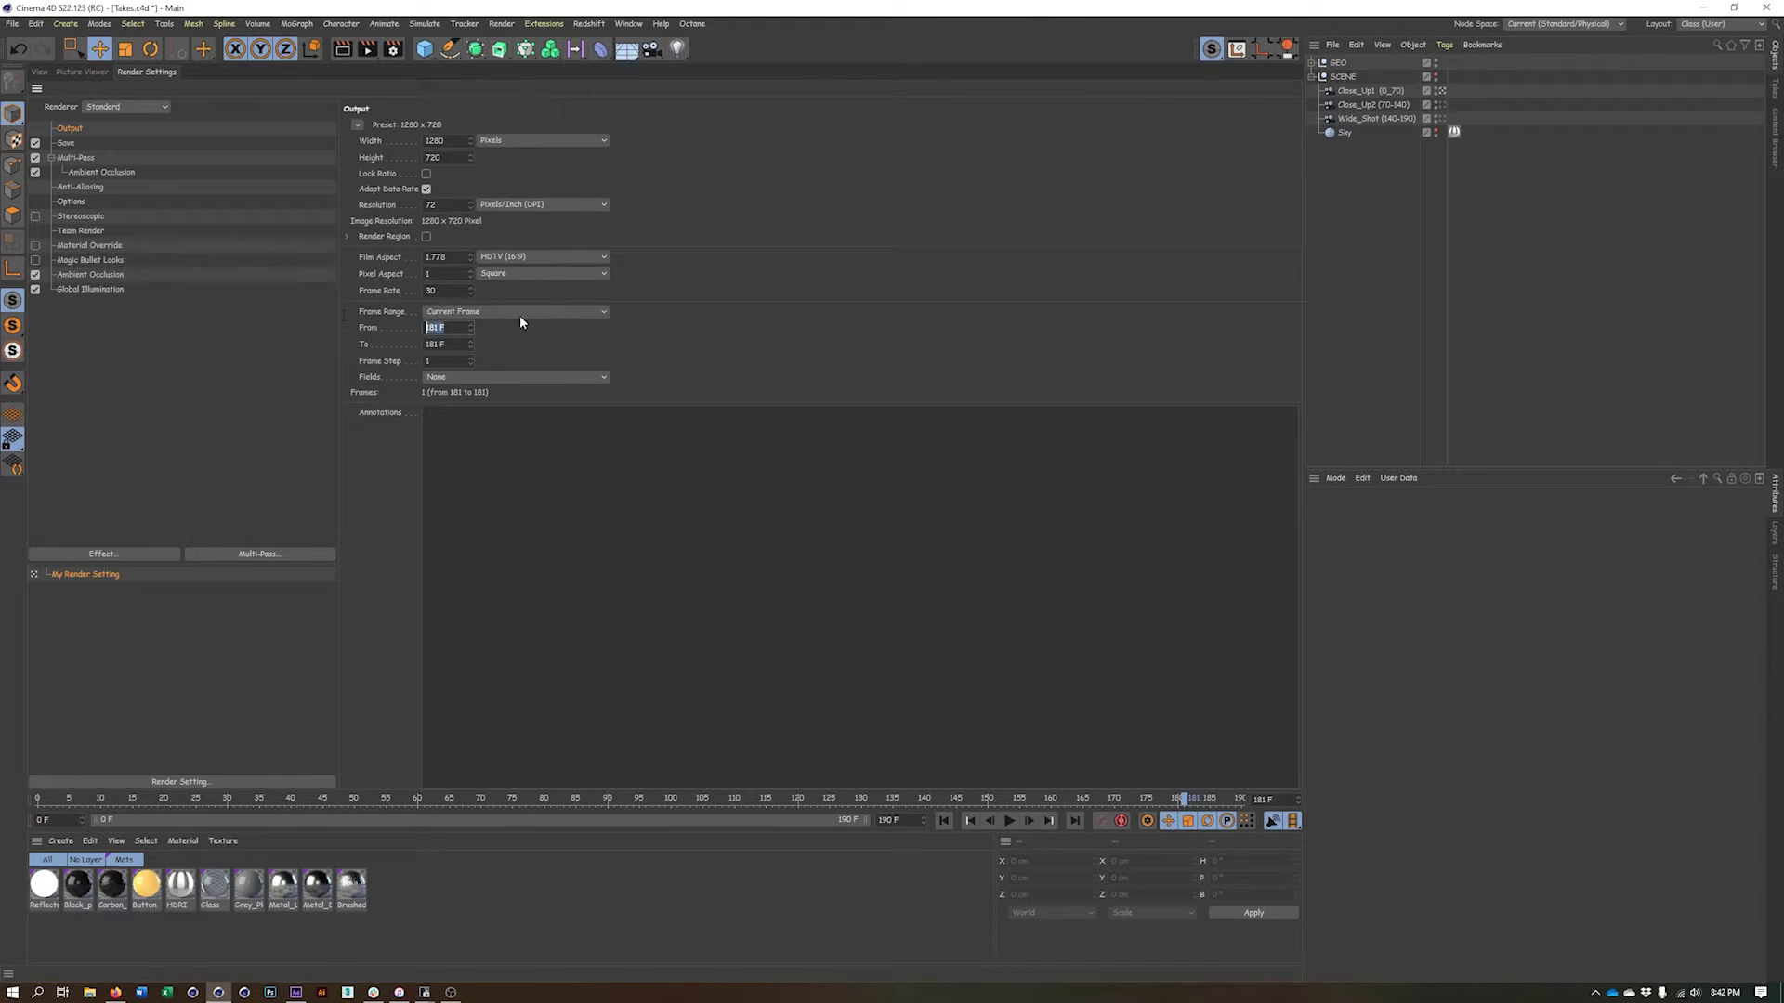
text(0)
key(Tab)
text(70)
key(Return)
double_click(97, 575)
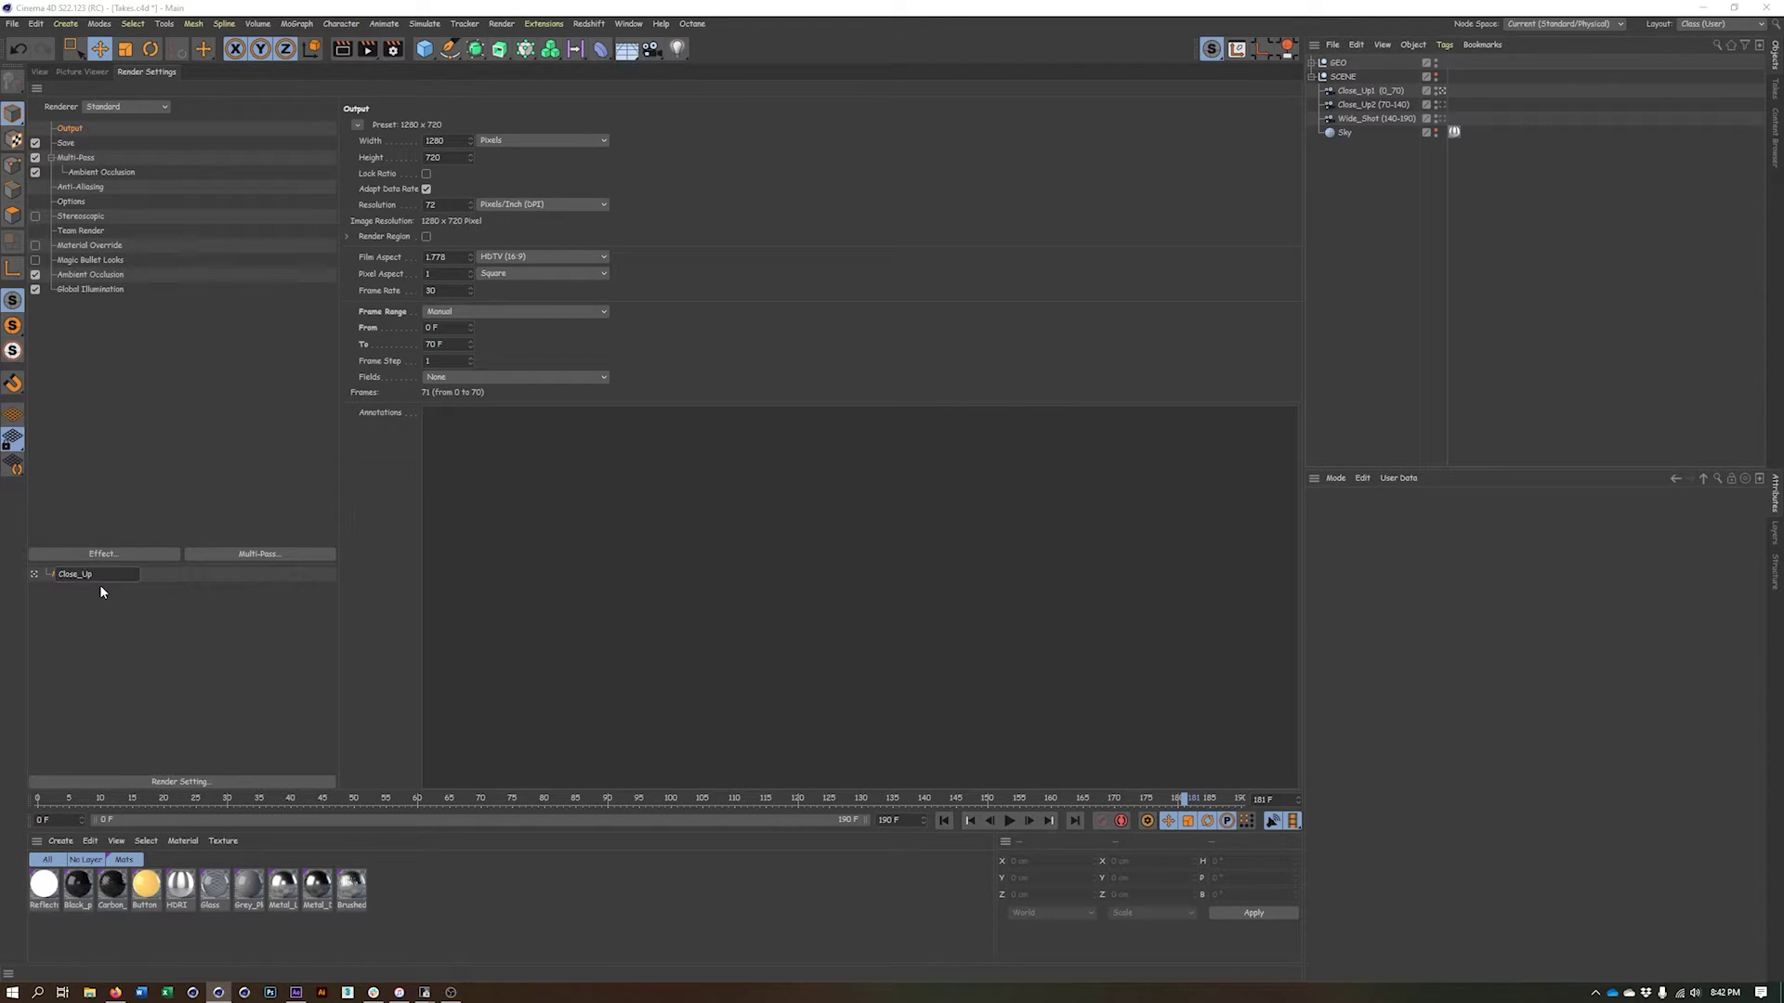
key(Return)
Duplicate the setting as Close_Up2 with frames 70–140
right_click(51, 576)
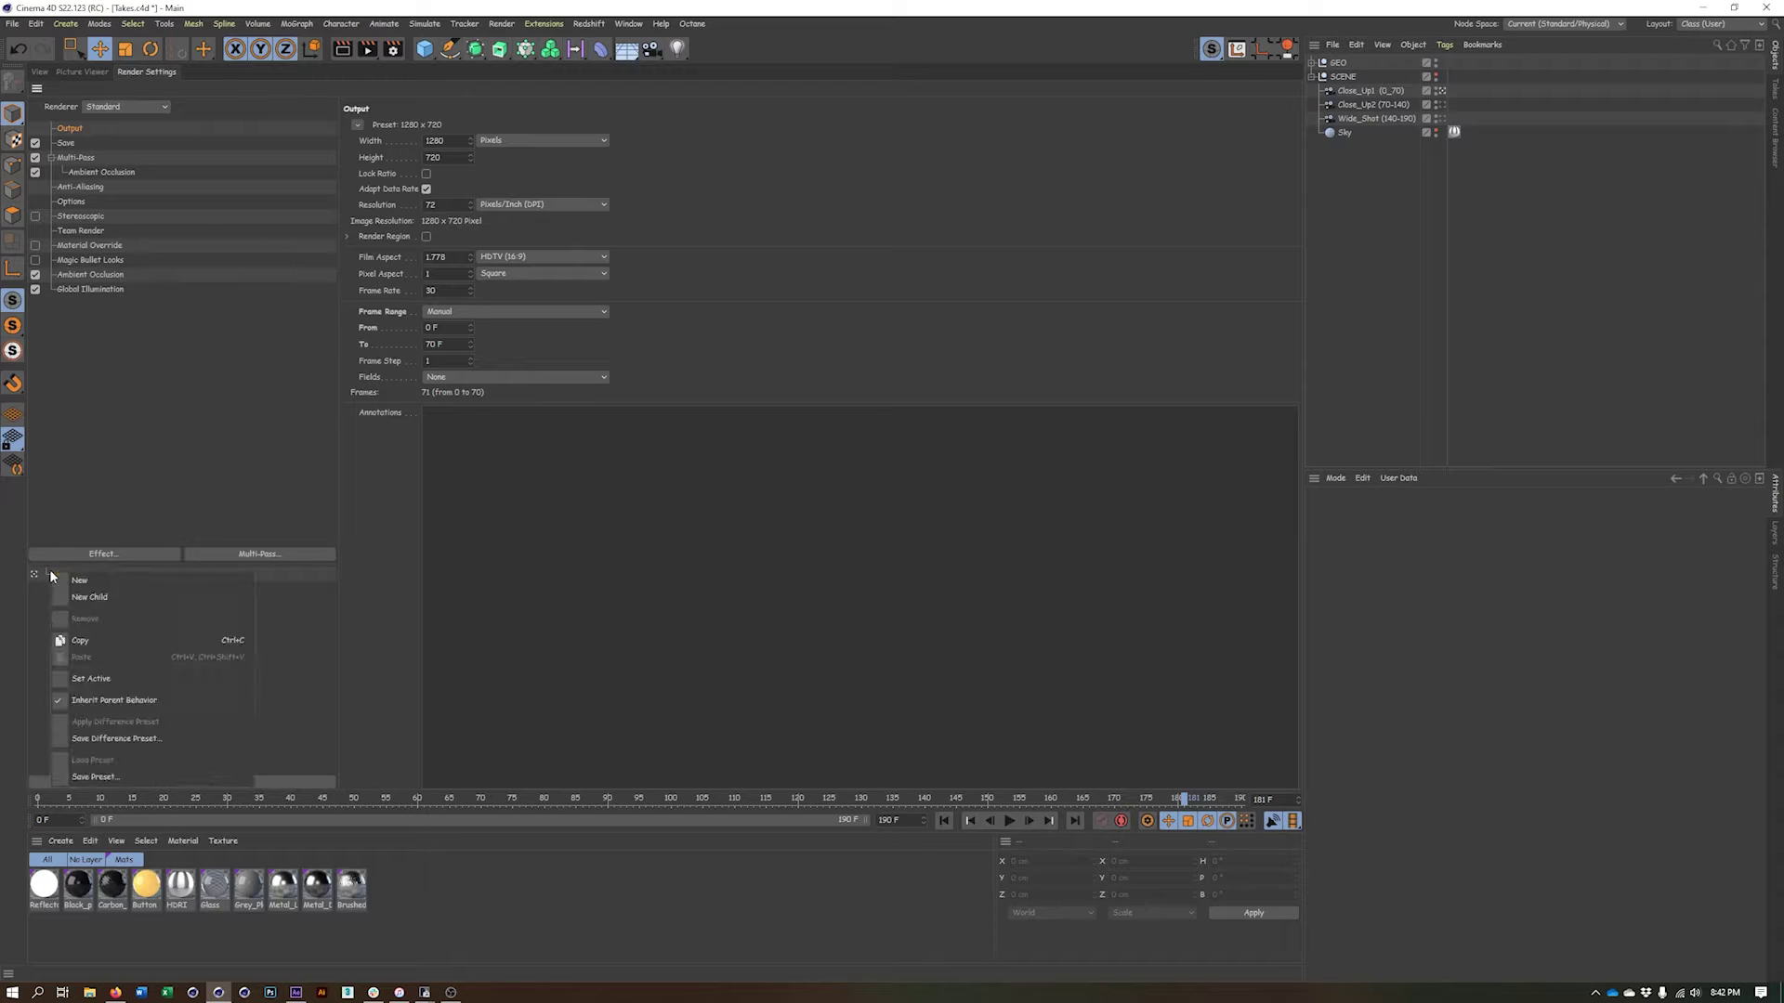
click(79, 640)
right_click(82, 618)
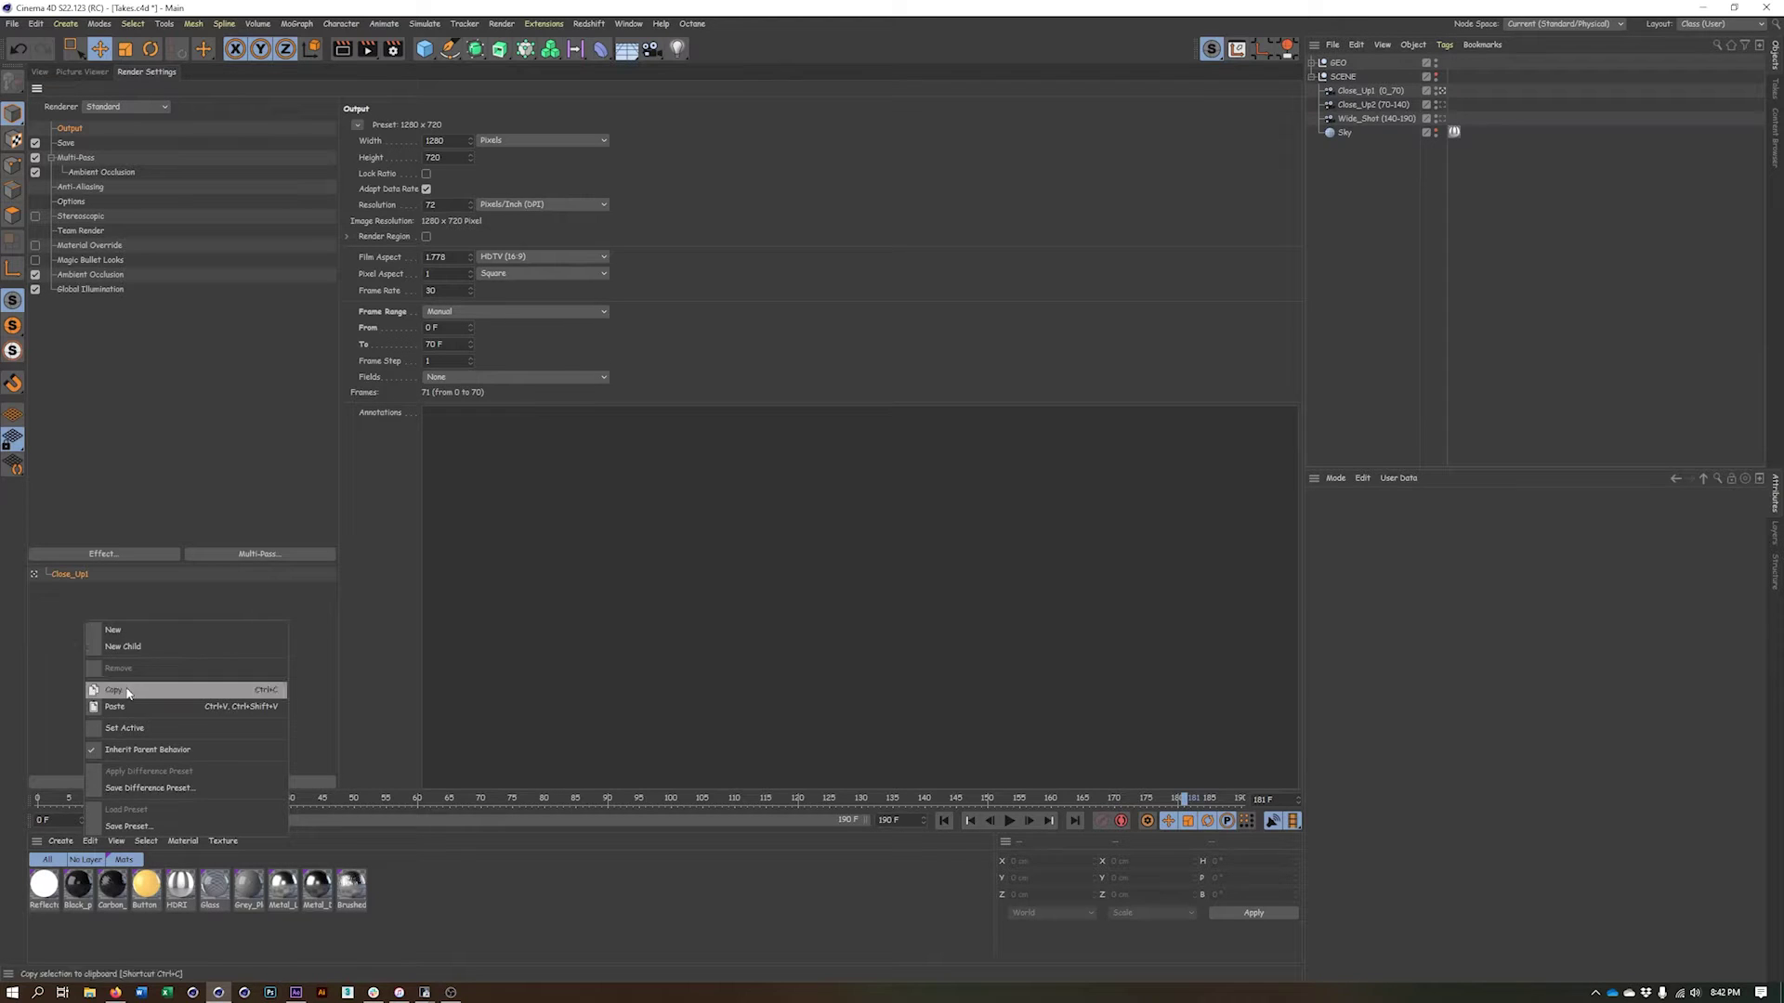
click(121, 708)
double_click(84, 589)
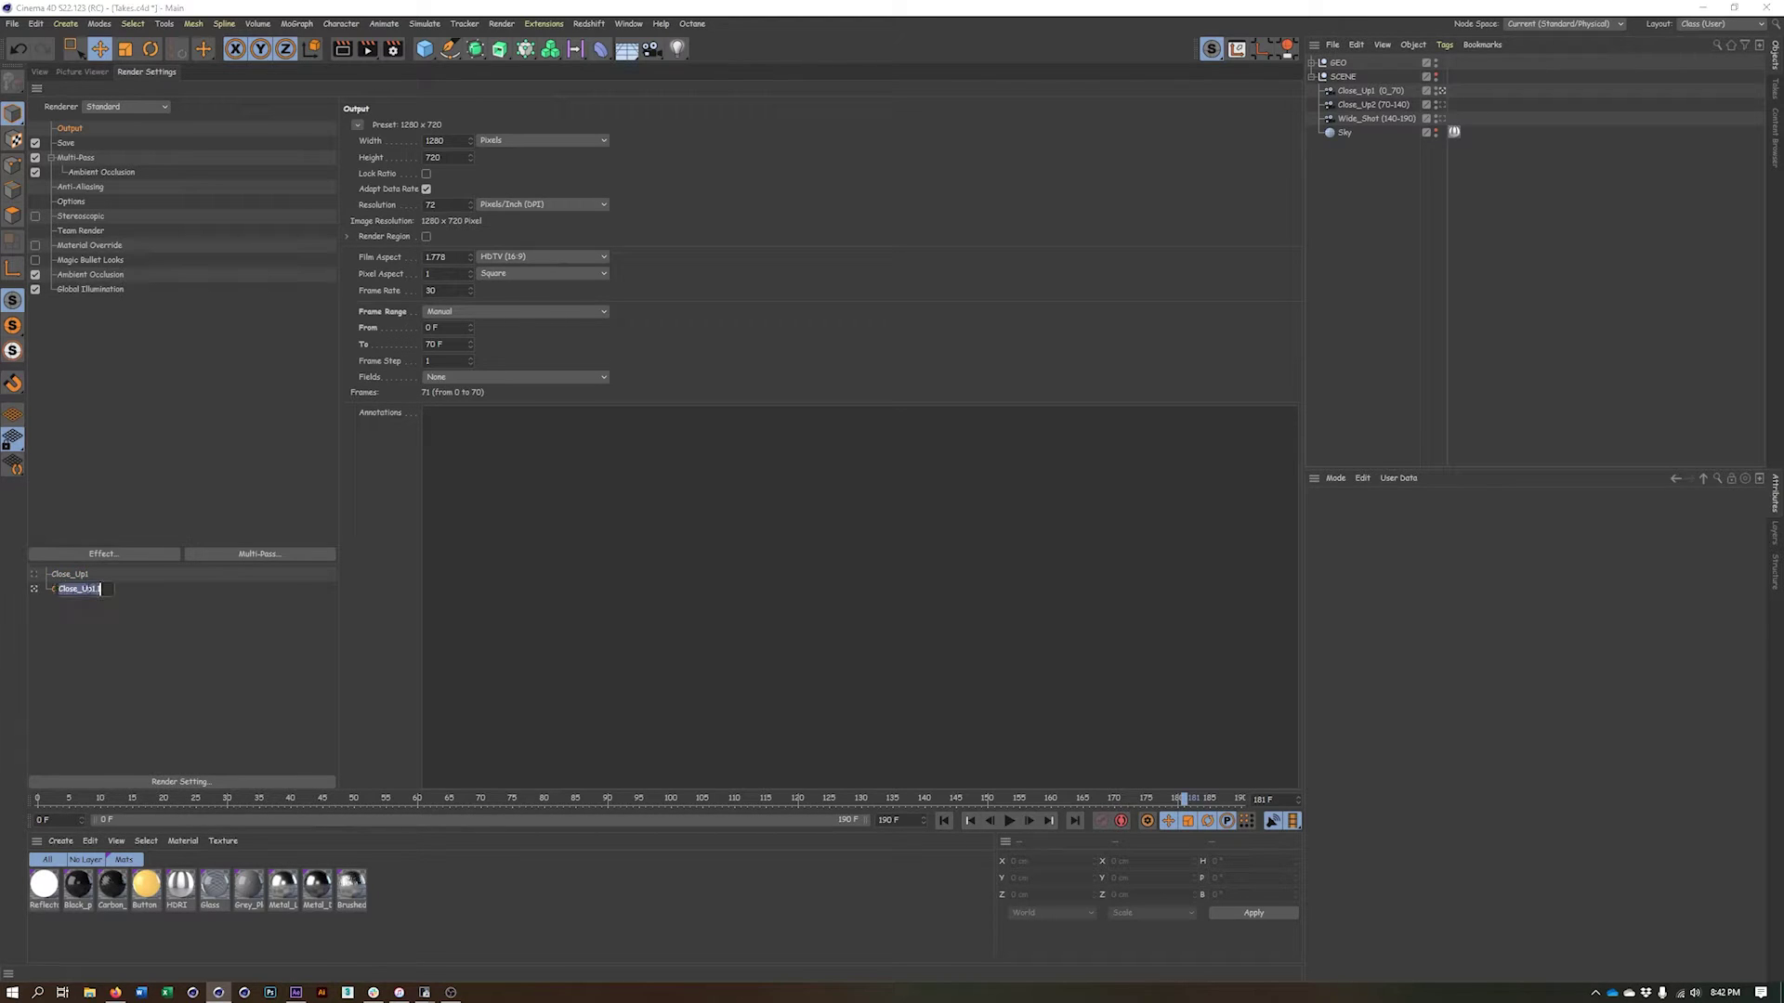
text(Close_Up2)
key(Return)
click(429, 327)
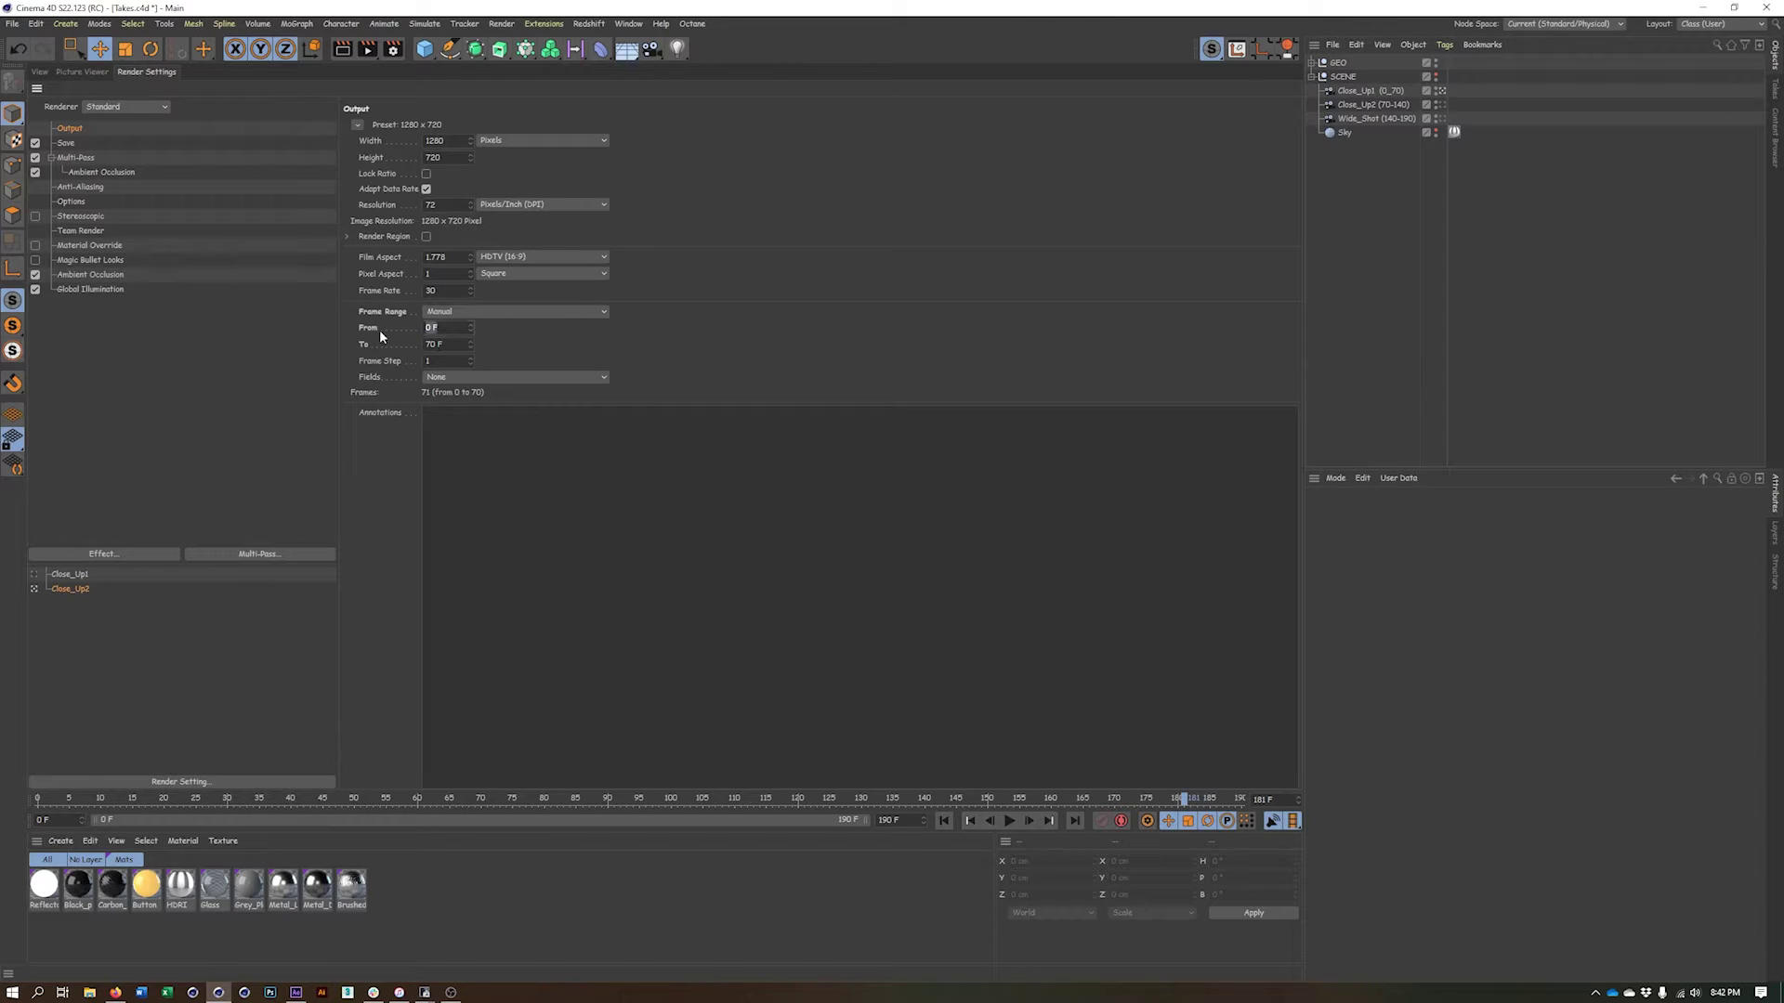
text(70)
key(Tab)
text(140)
key(Return)
Duplicate it again as Wide_Shot with frames 140–190, then make Close_Up1 active
right_click(84, 594)
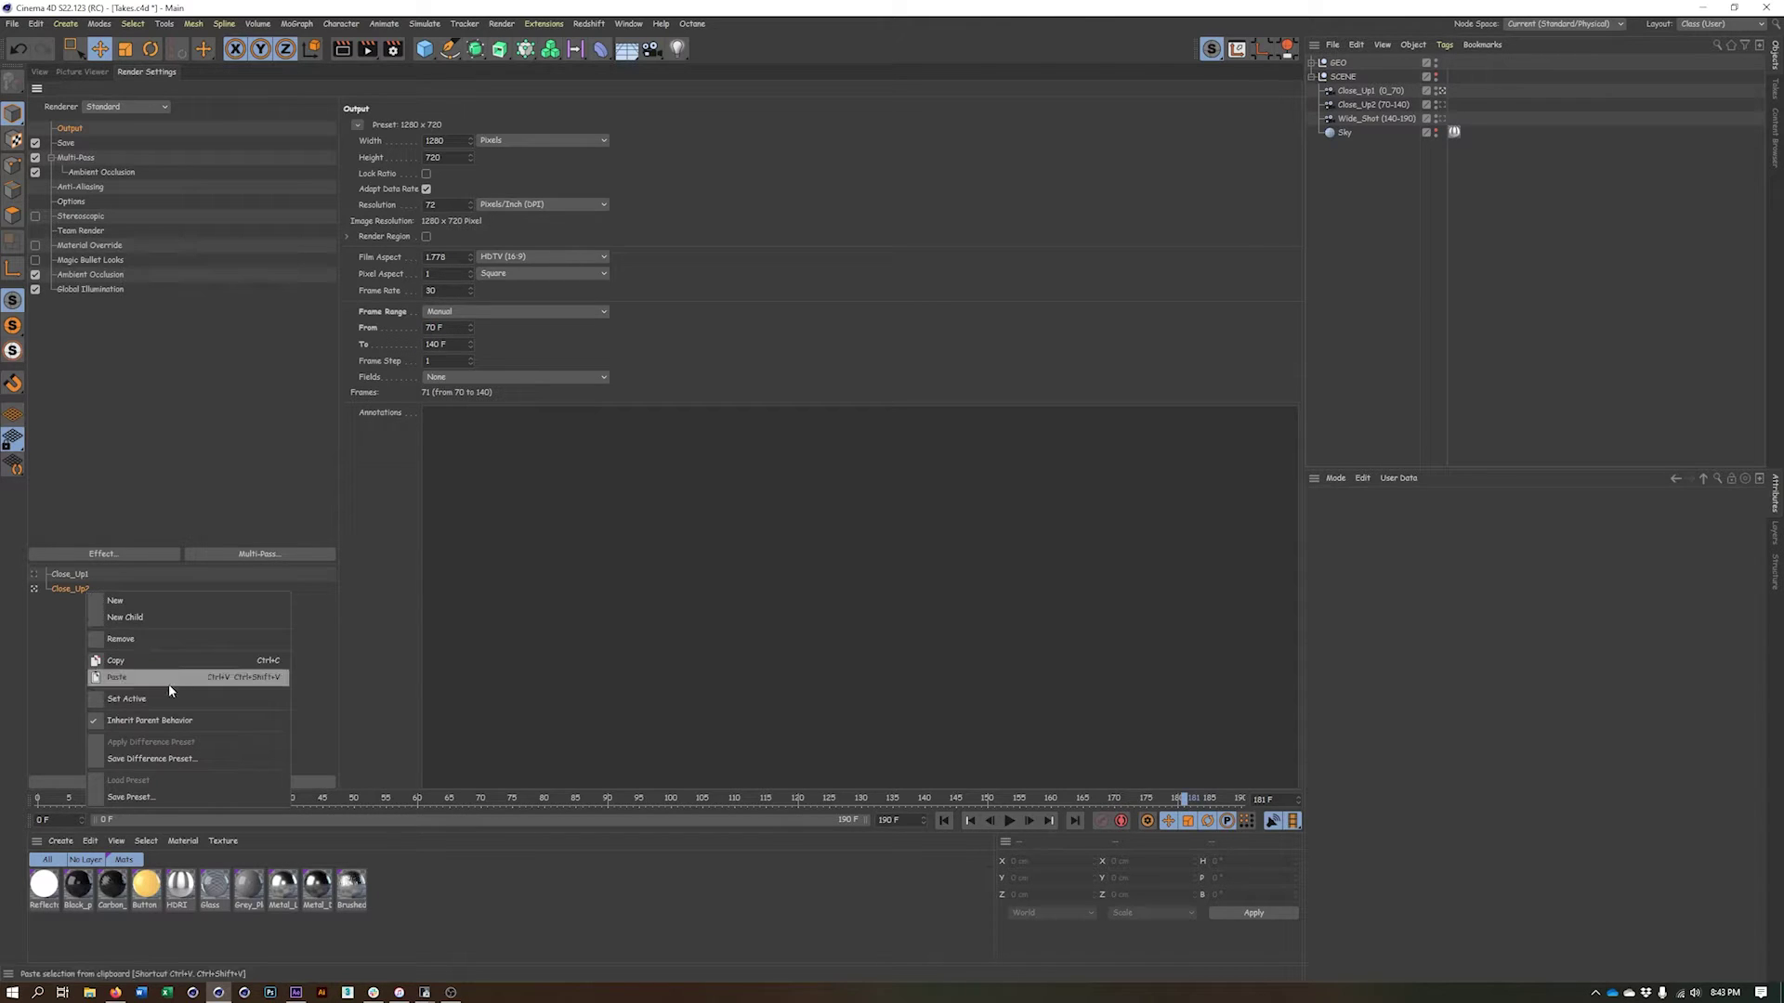
click(144, 661)
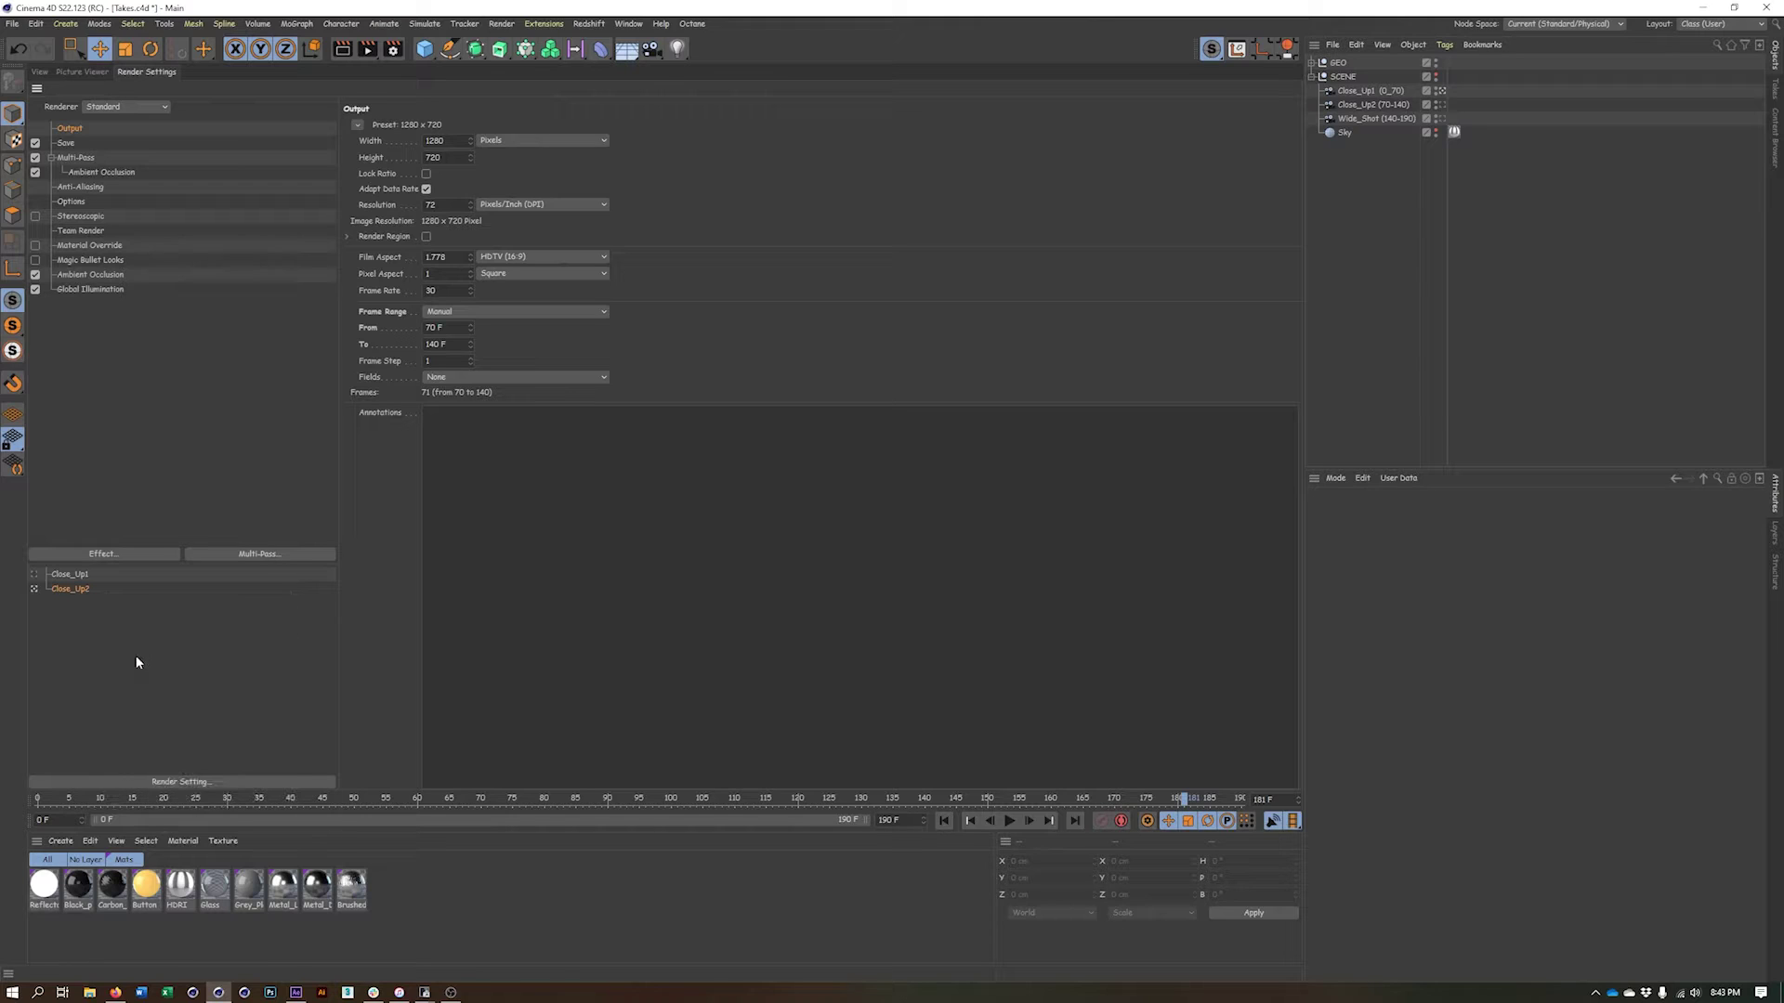
right_click(140, 664)
click(204, 743)
double_click(78, 604)
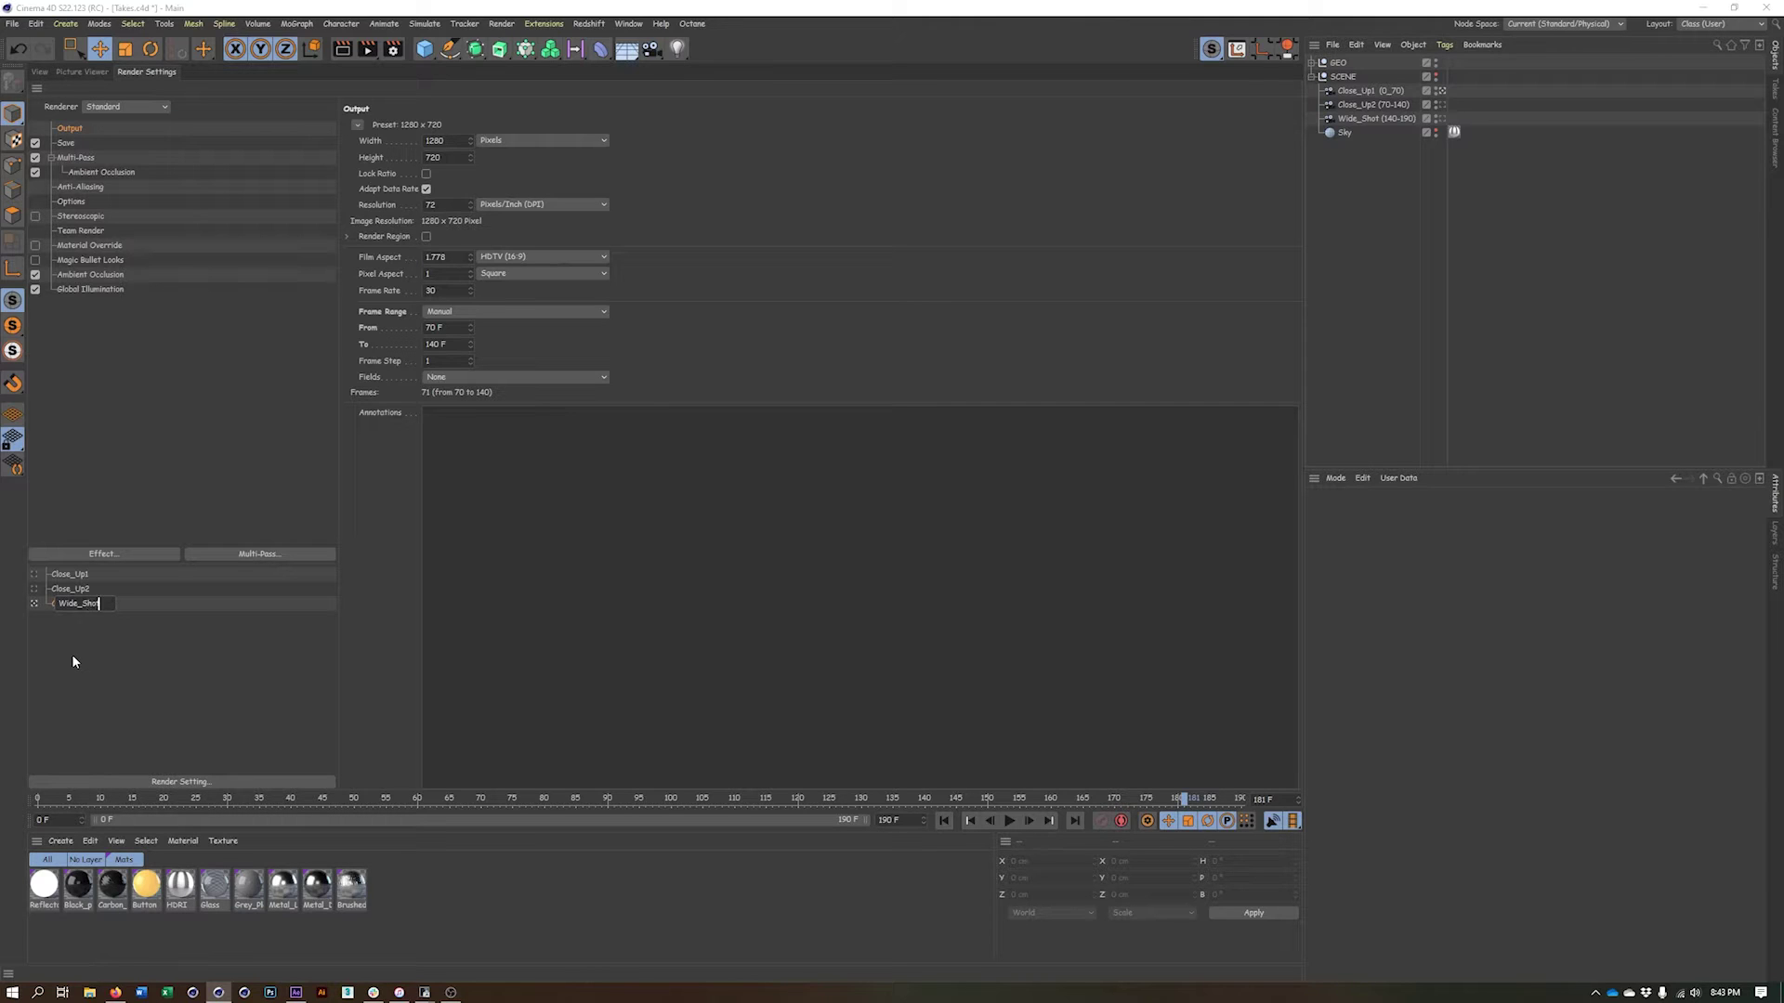
key(Return)
click(437, 327)
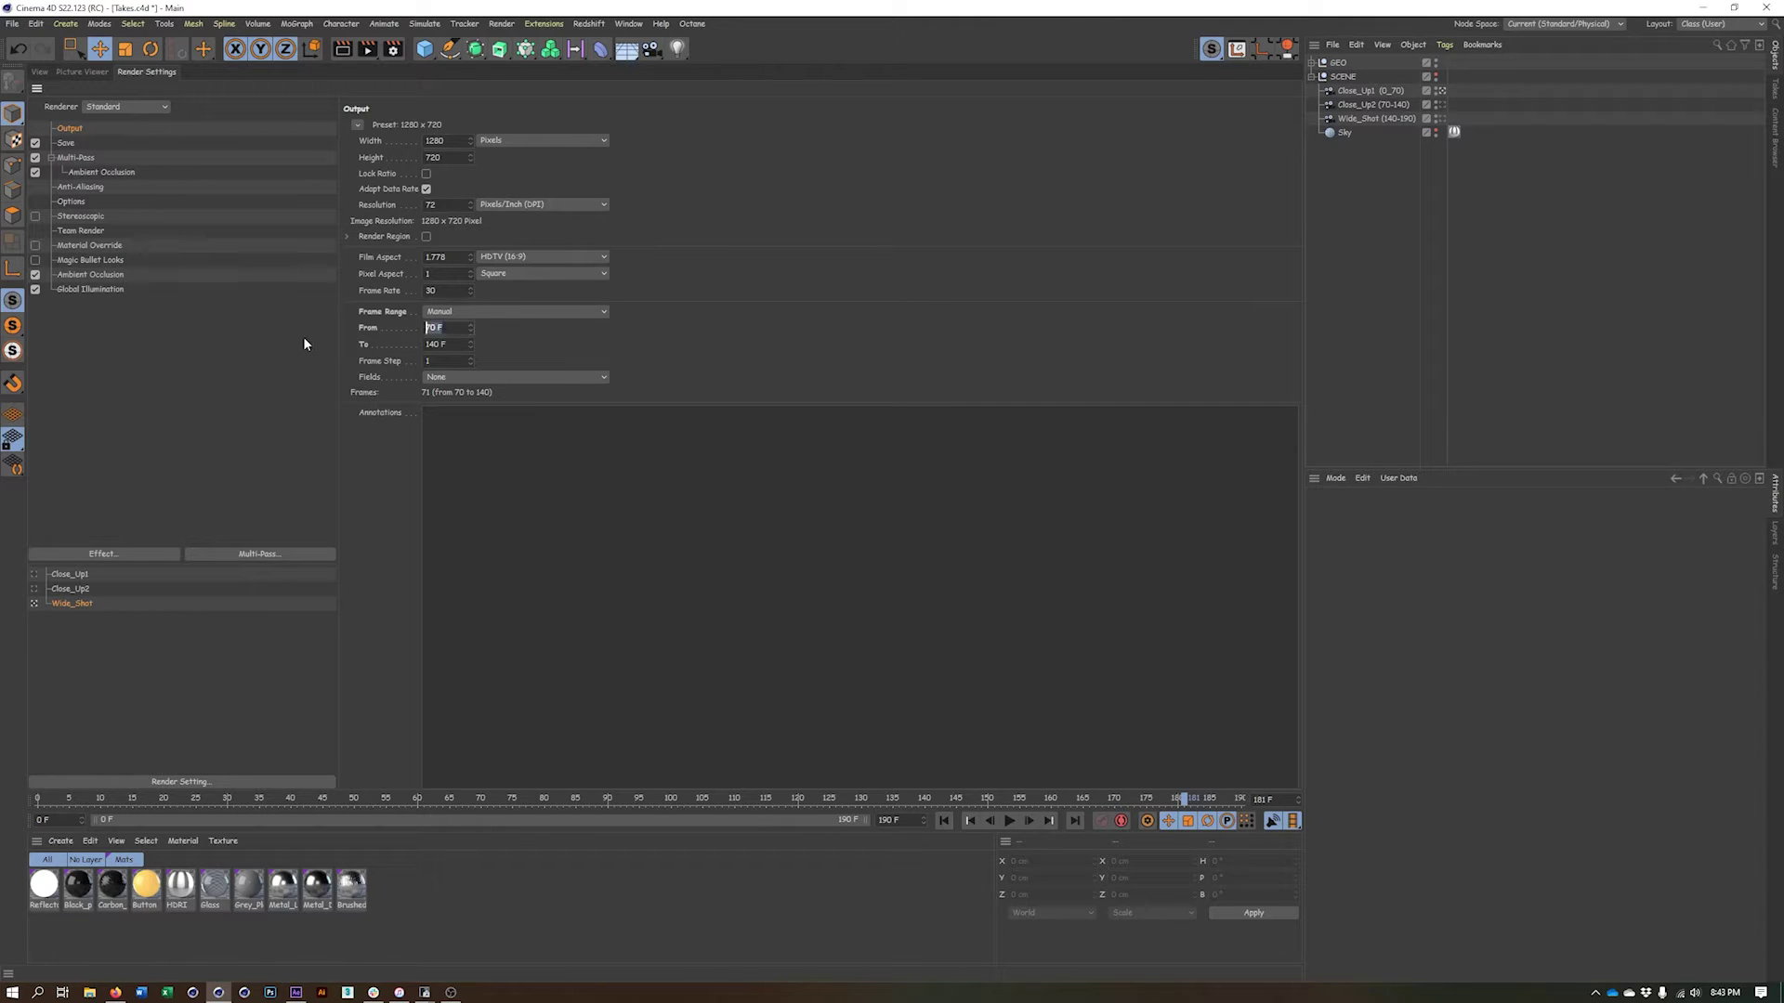
text(140)
key(Tab)
key(BackSpace)
text(190)
key(Return)
click(33, 589)
For Close_Up1, set the image file to $take and the multi-pass file to mp_$take
click(33, 574)
click(35, 603)
click(35, 589)
click(67, 144)
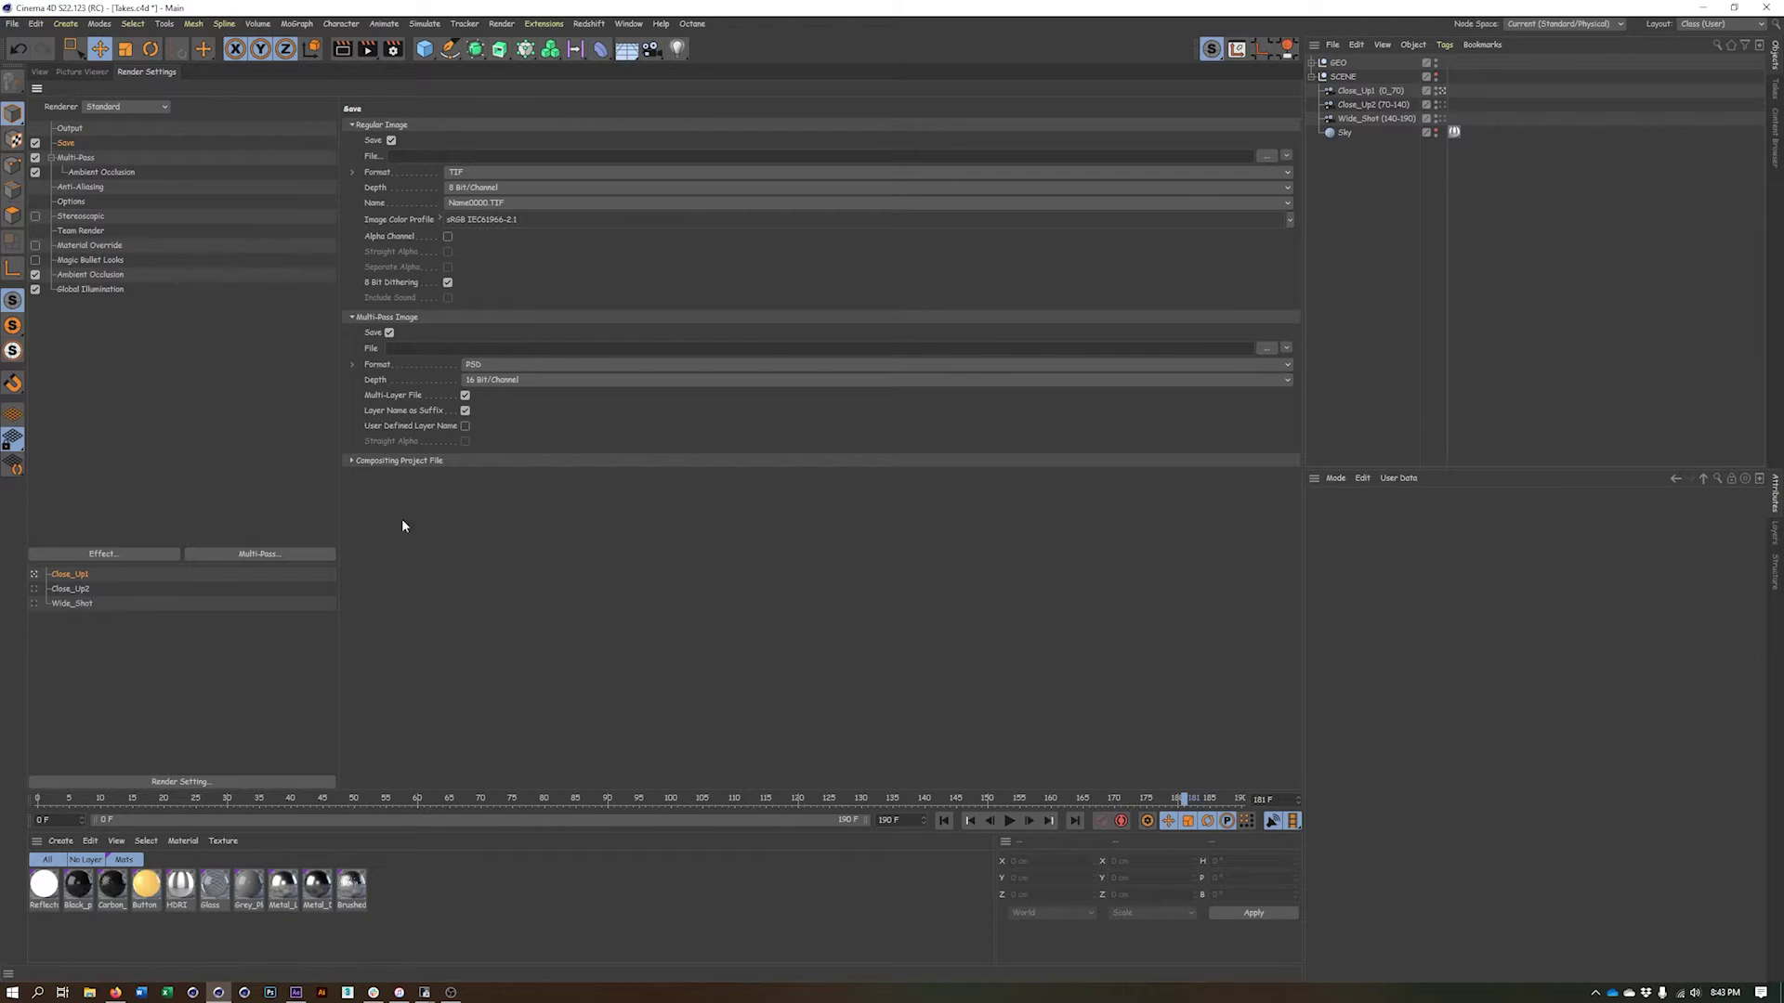
click(1287, 155)
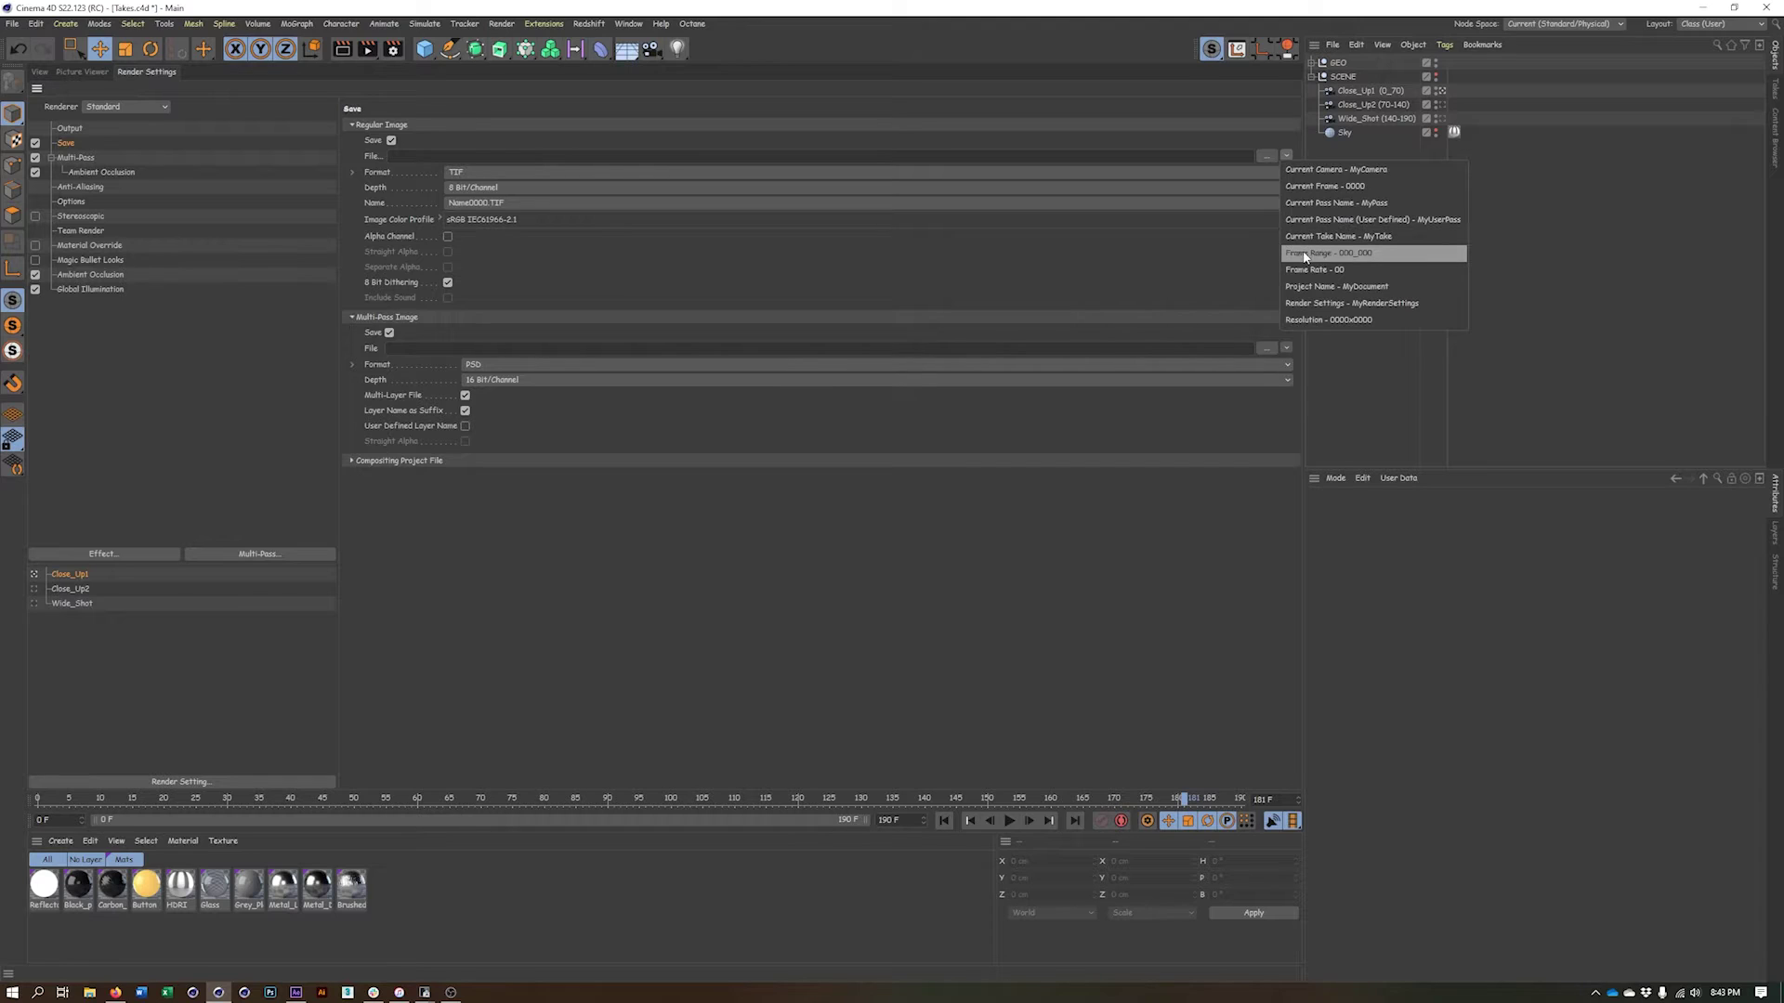
click(1357, 243)
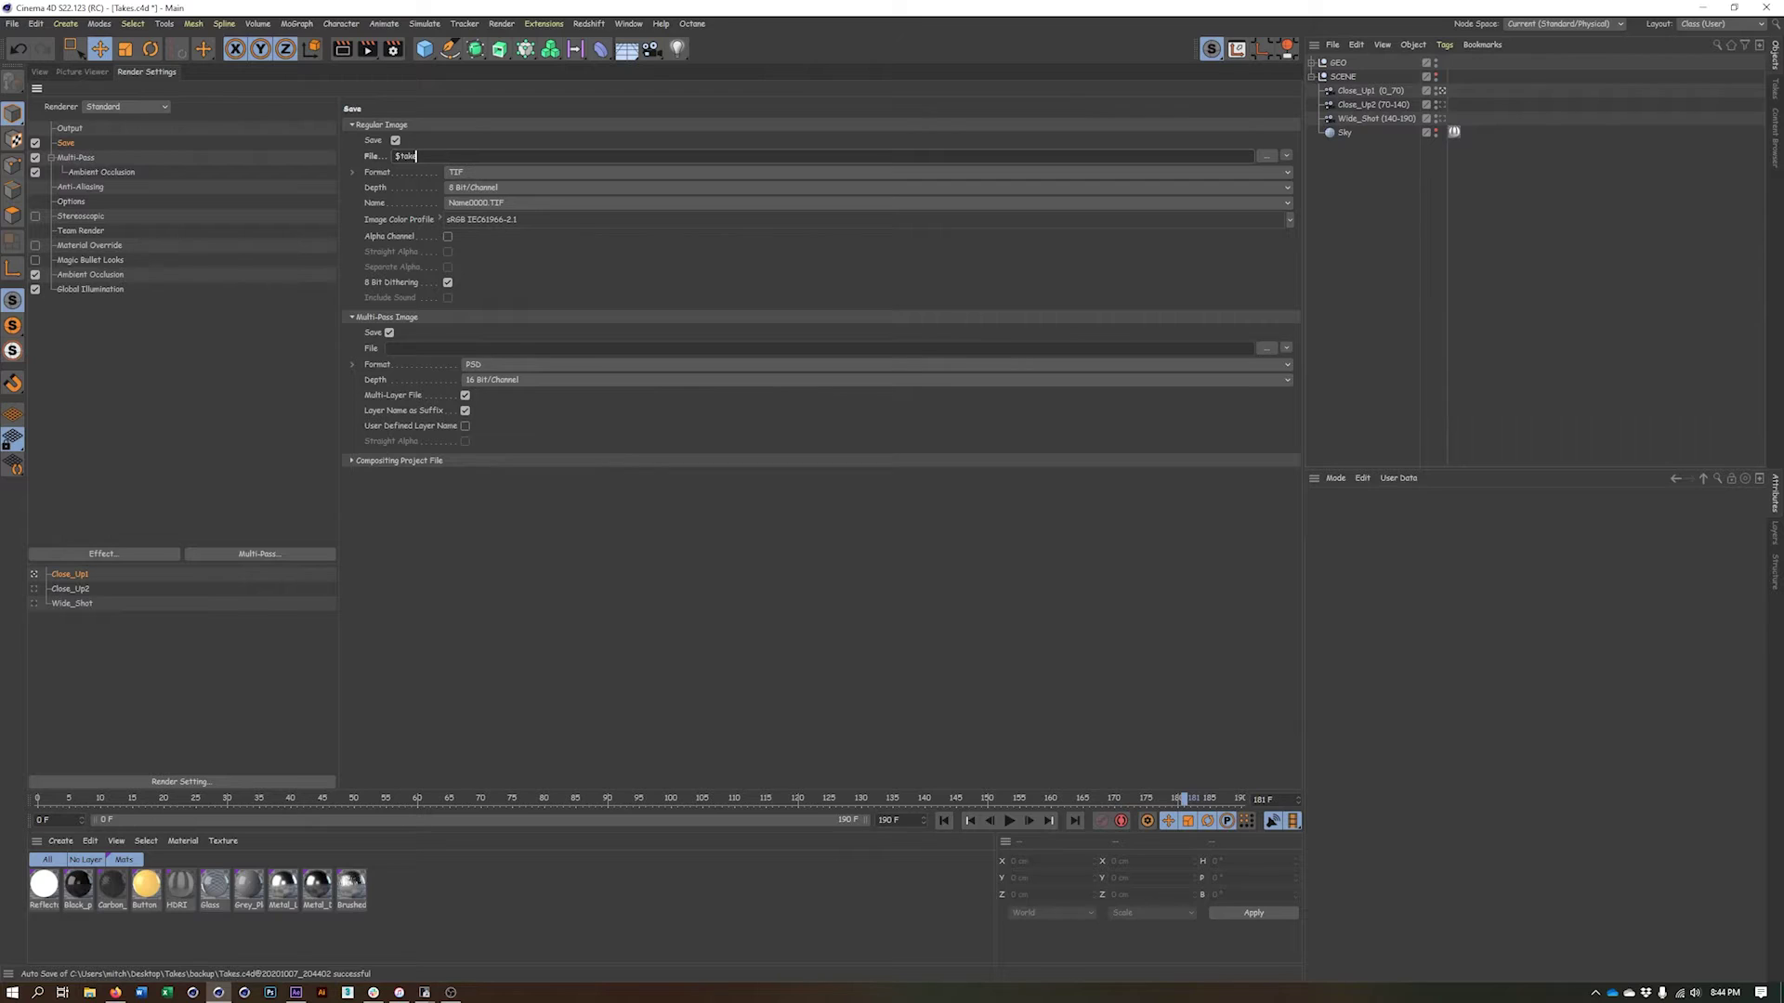
double_click(408, 156)
key(ctrl+c)
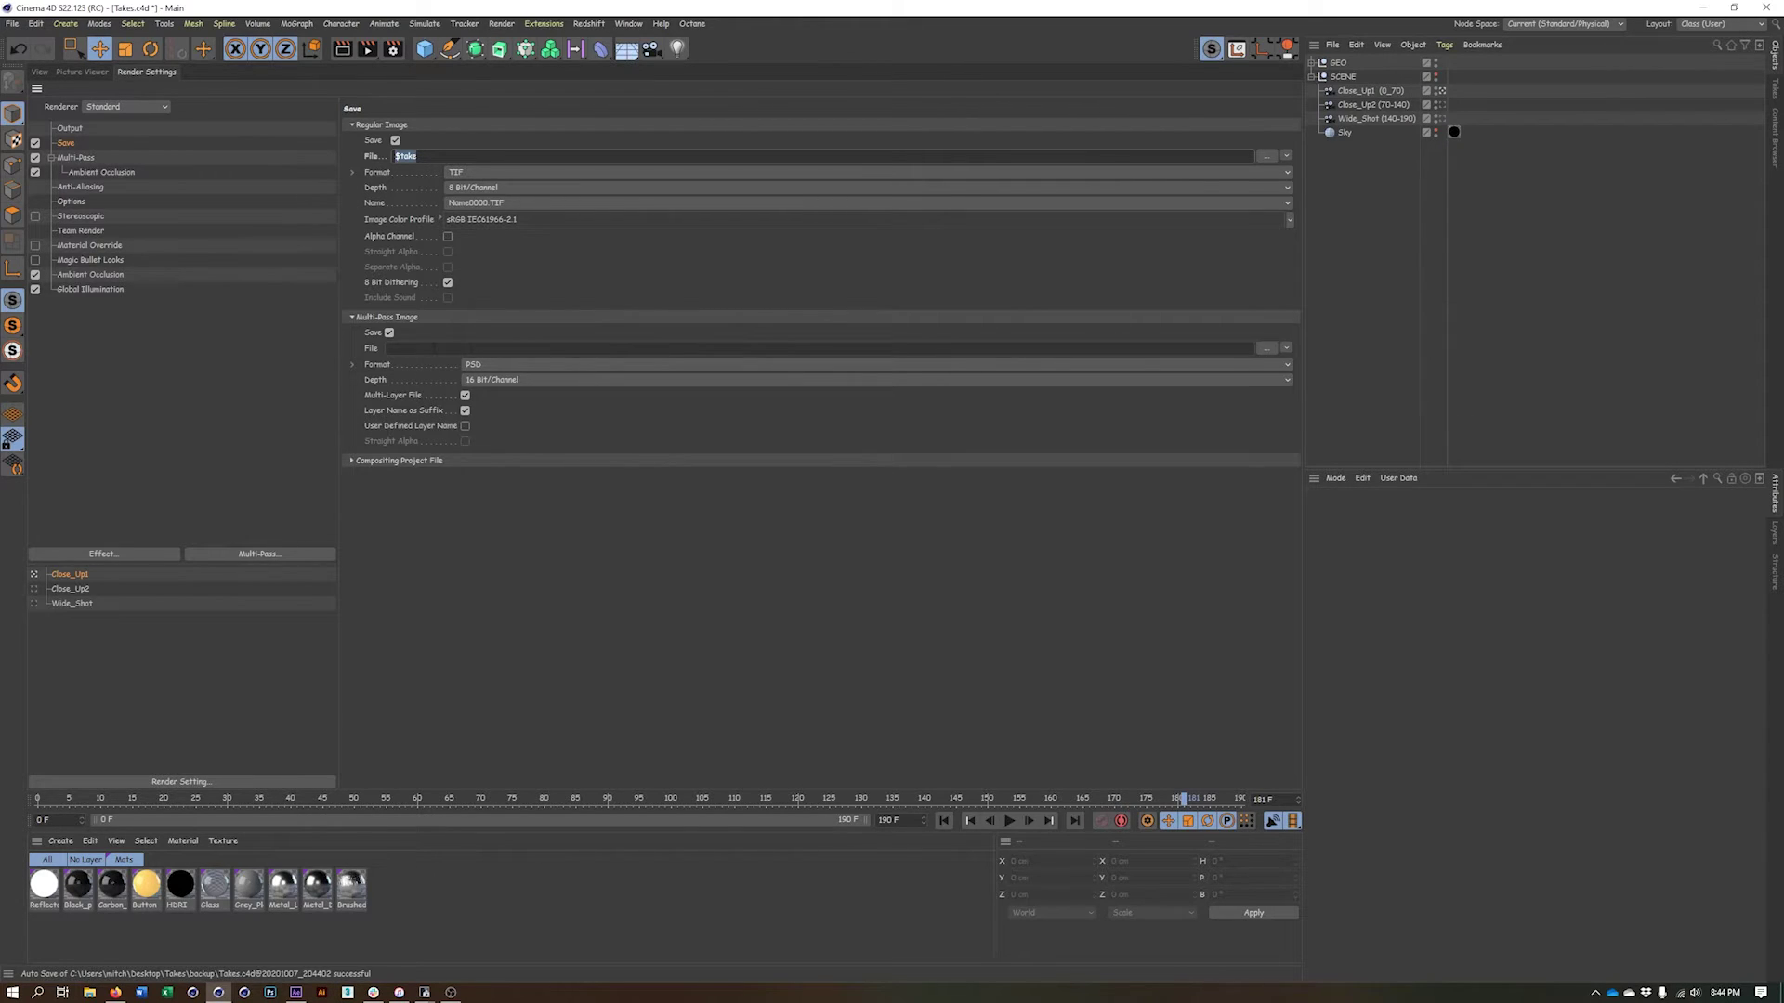
click(423, 346)
text(mp_)
key(ctrl+v)
Give Close_Up2 and Wide_Shot the $take image and mp_$take multi-pass file names
click(85, 589)
click(391, 155)
key(ctrl+v)
click(420, 348)
text(mp)
click(63, 606)
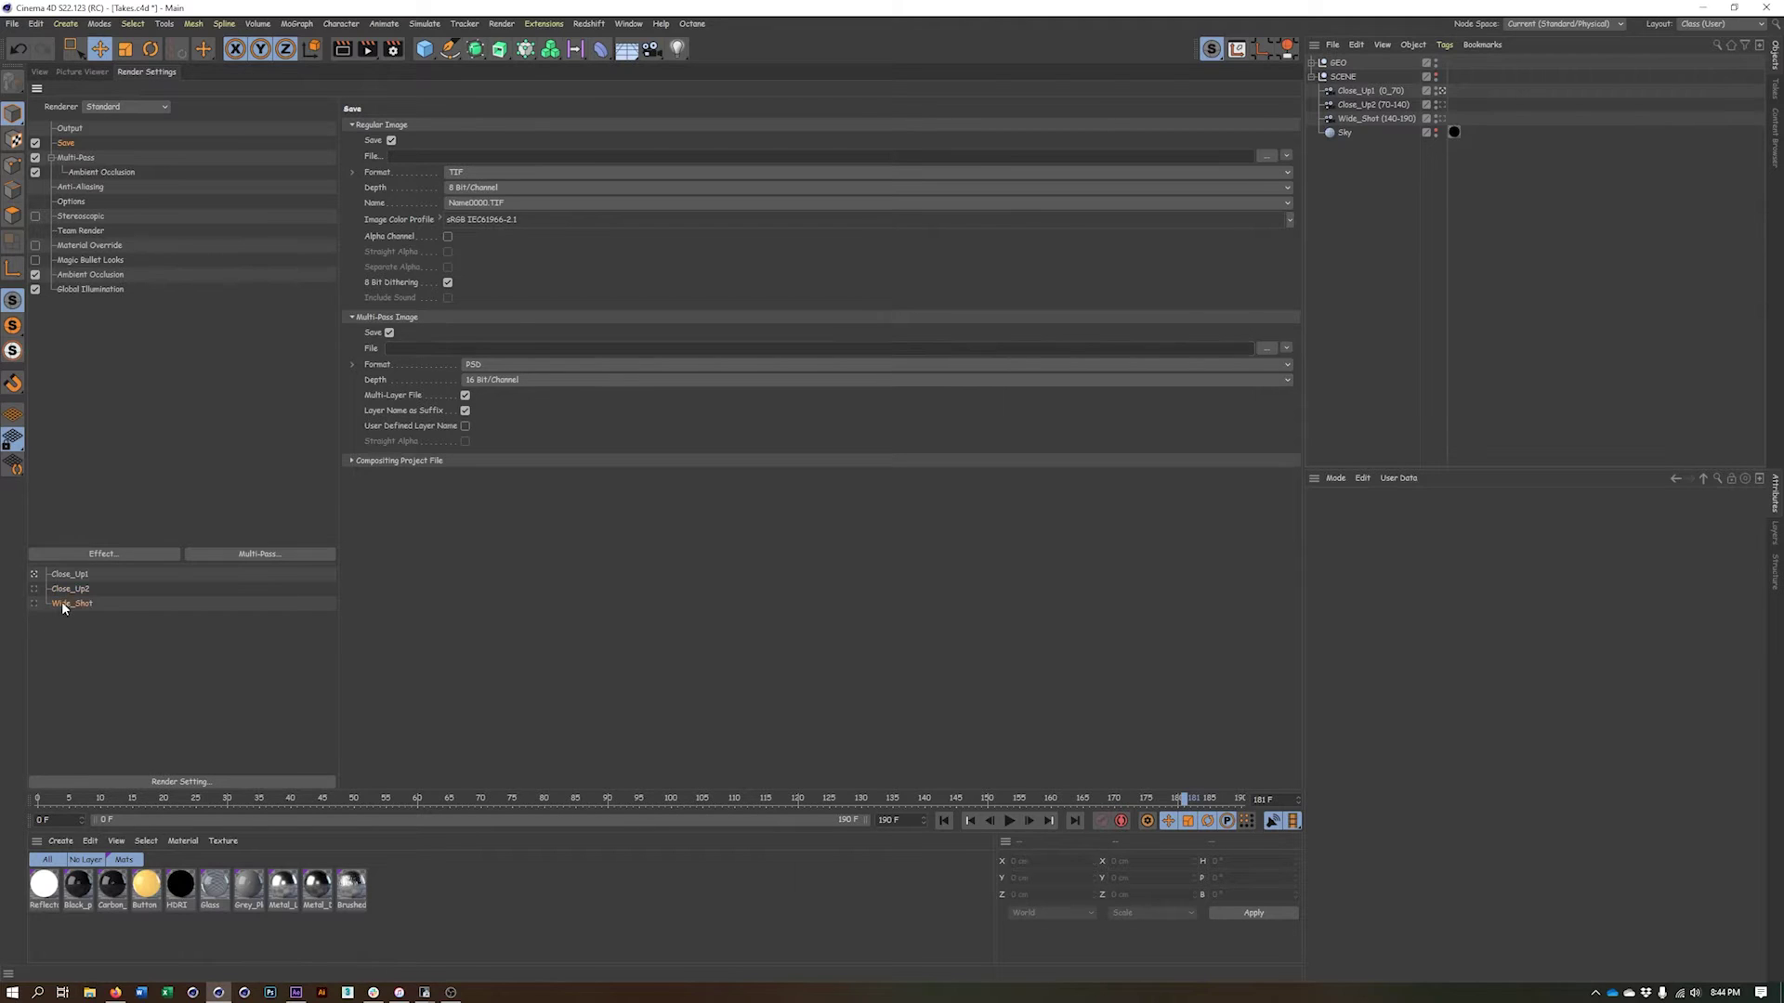
click(422, 155)
key(ctrl+v)
click(420, 349)
text(m)
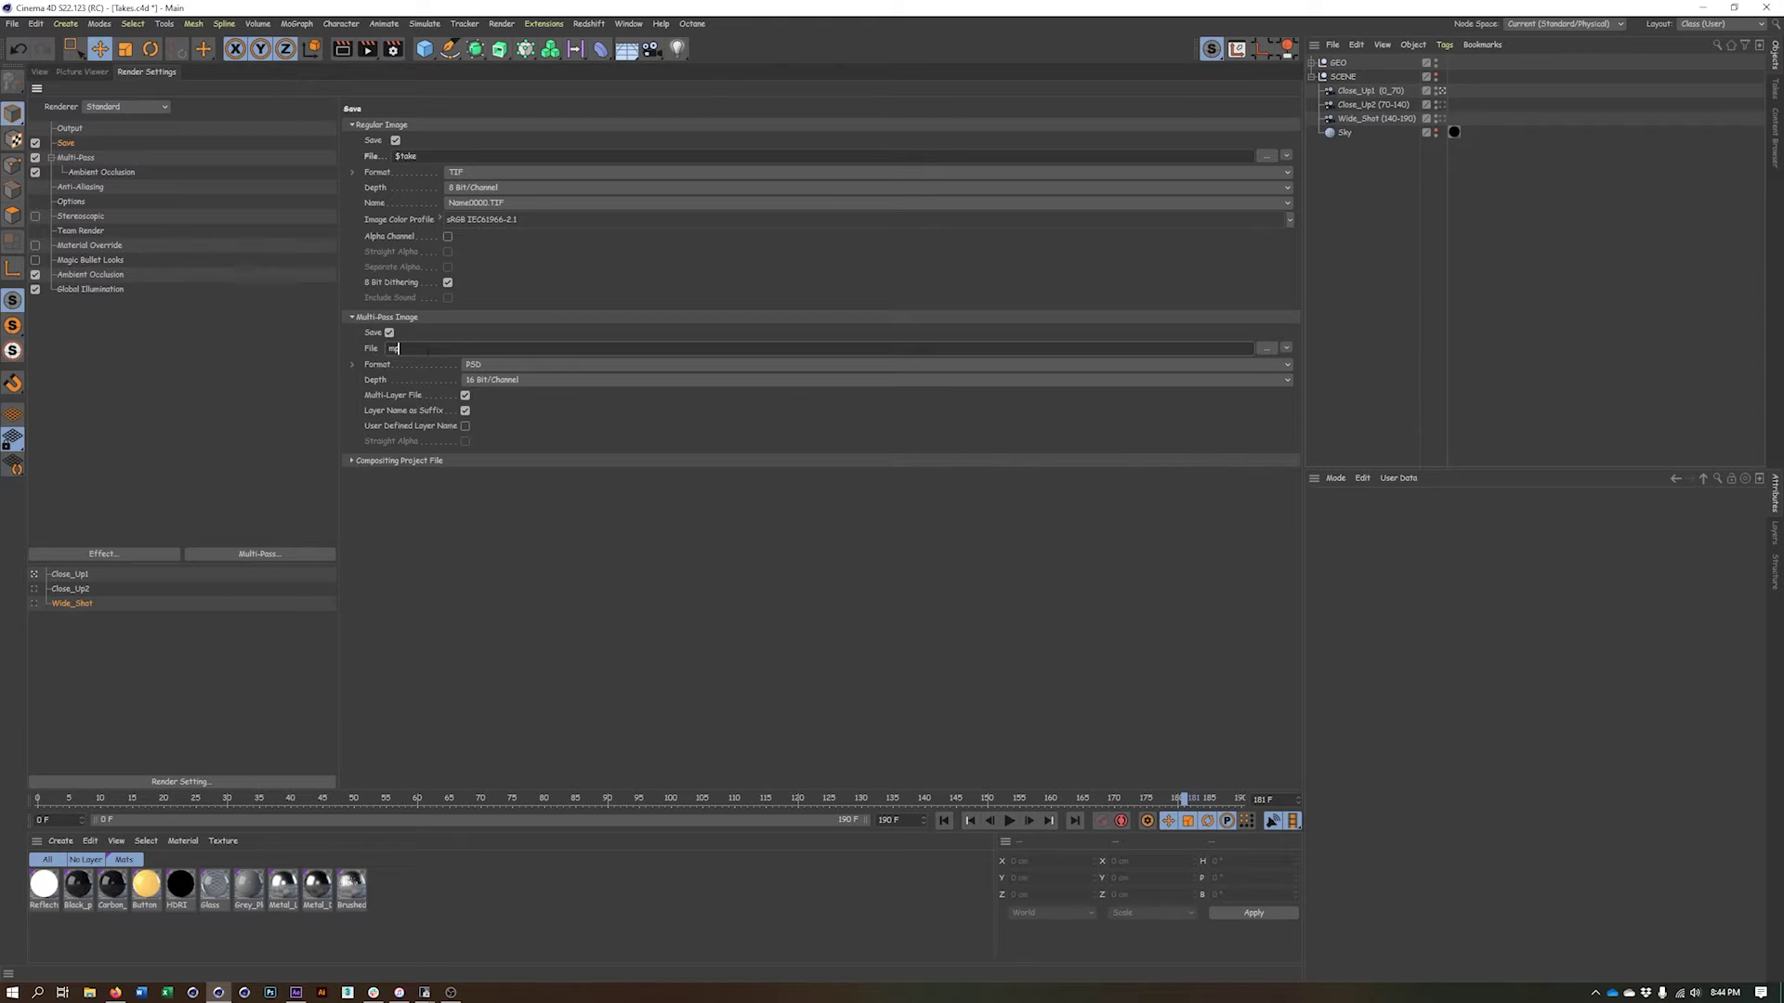
text(p_)
key(ctrl+v)
Make Wide_Shot the active render setting and return to the 3D viewport
click(70, 582)
click(35, 604)
click(39, 71)
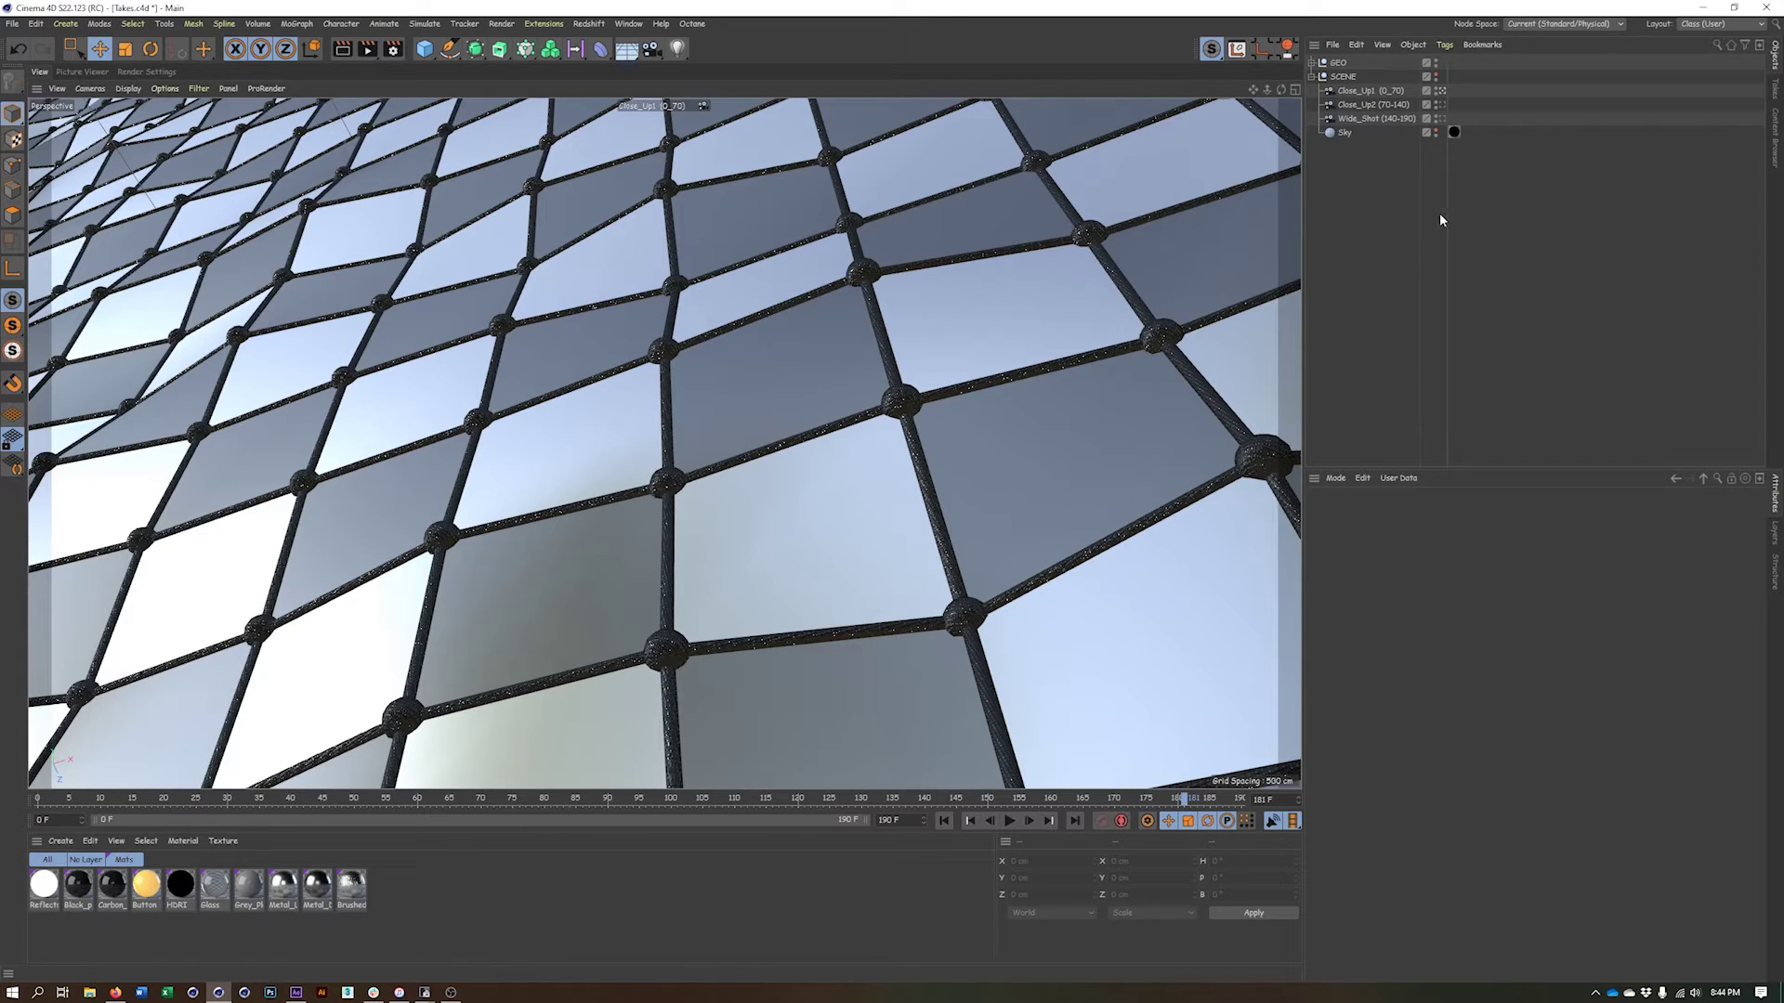
Add a child take under Main named Close_Up1
click(1774, 97)
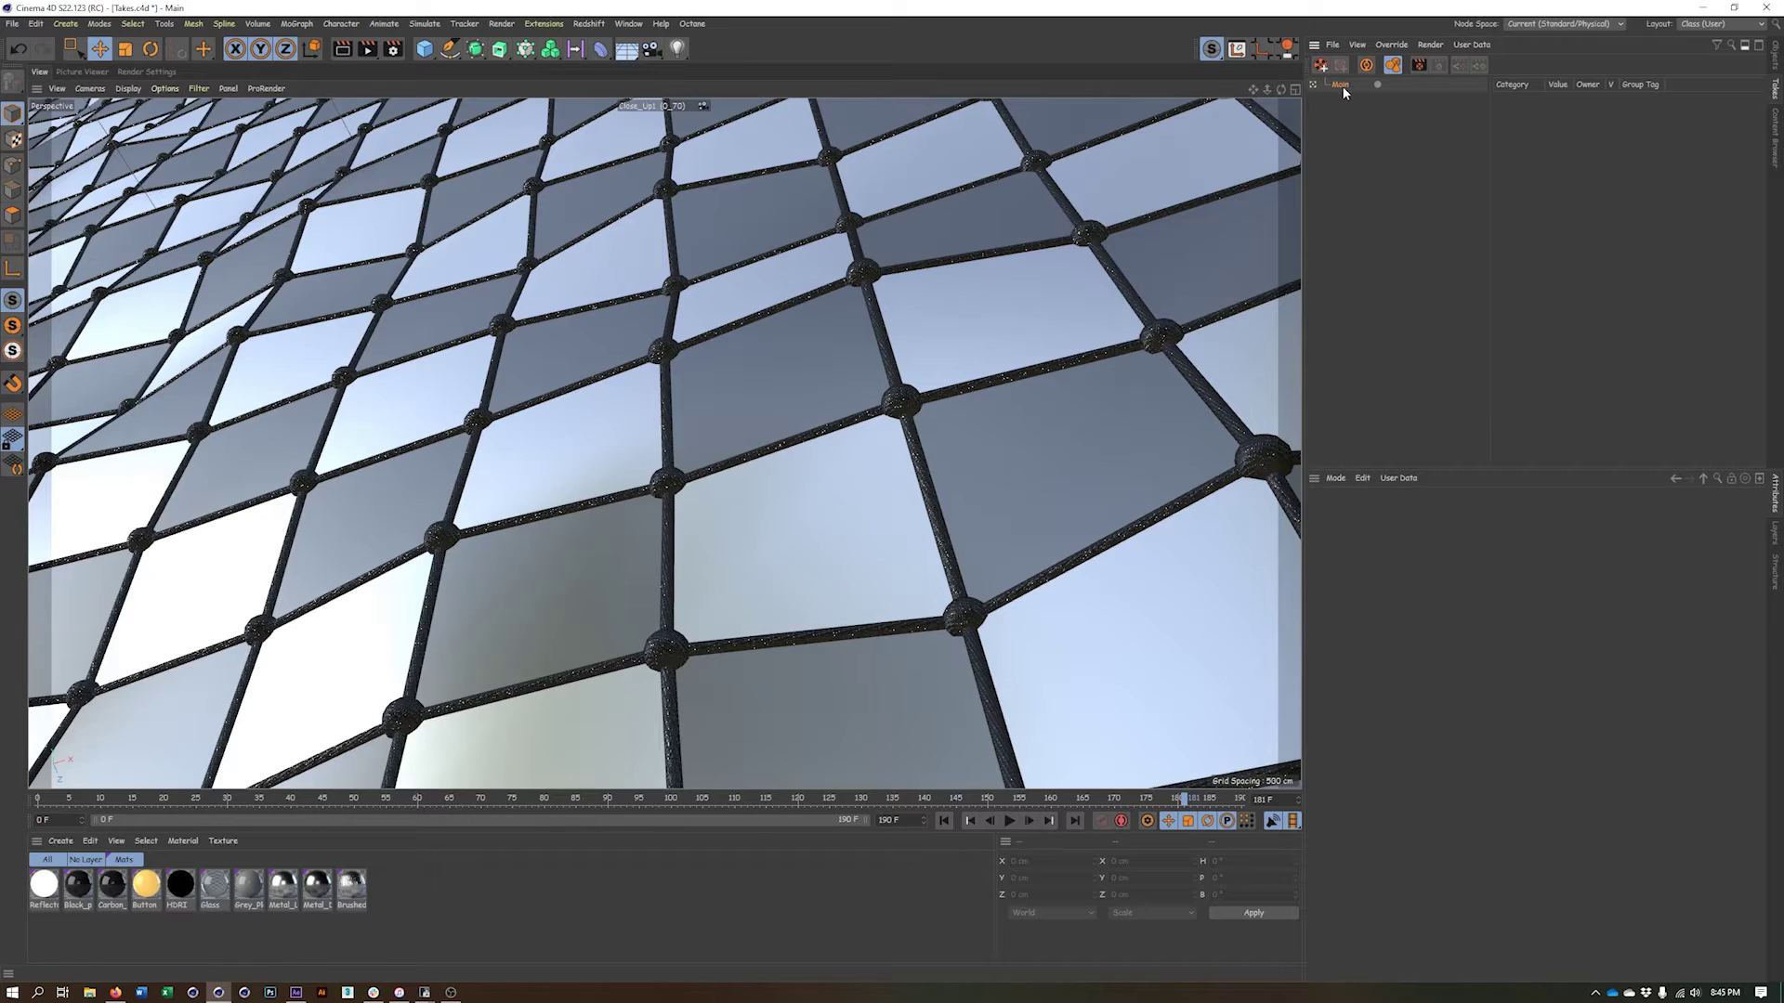
right_click(1340, 88)
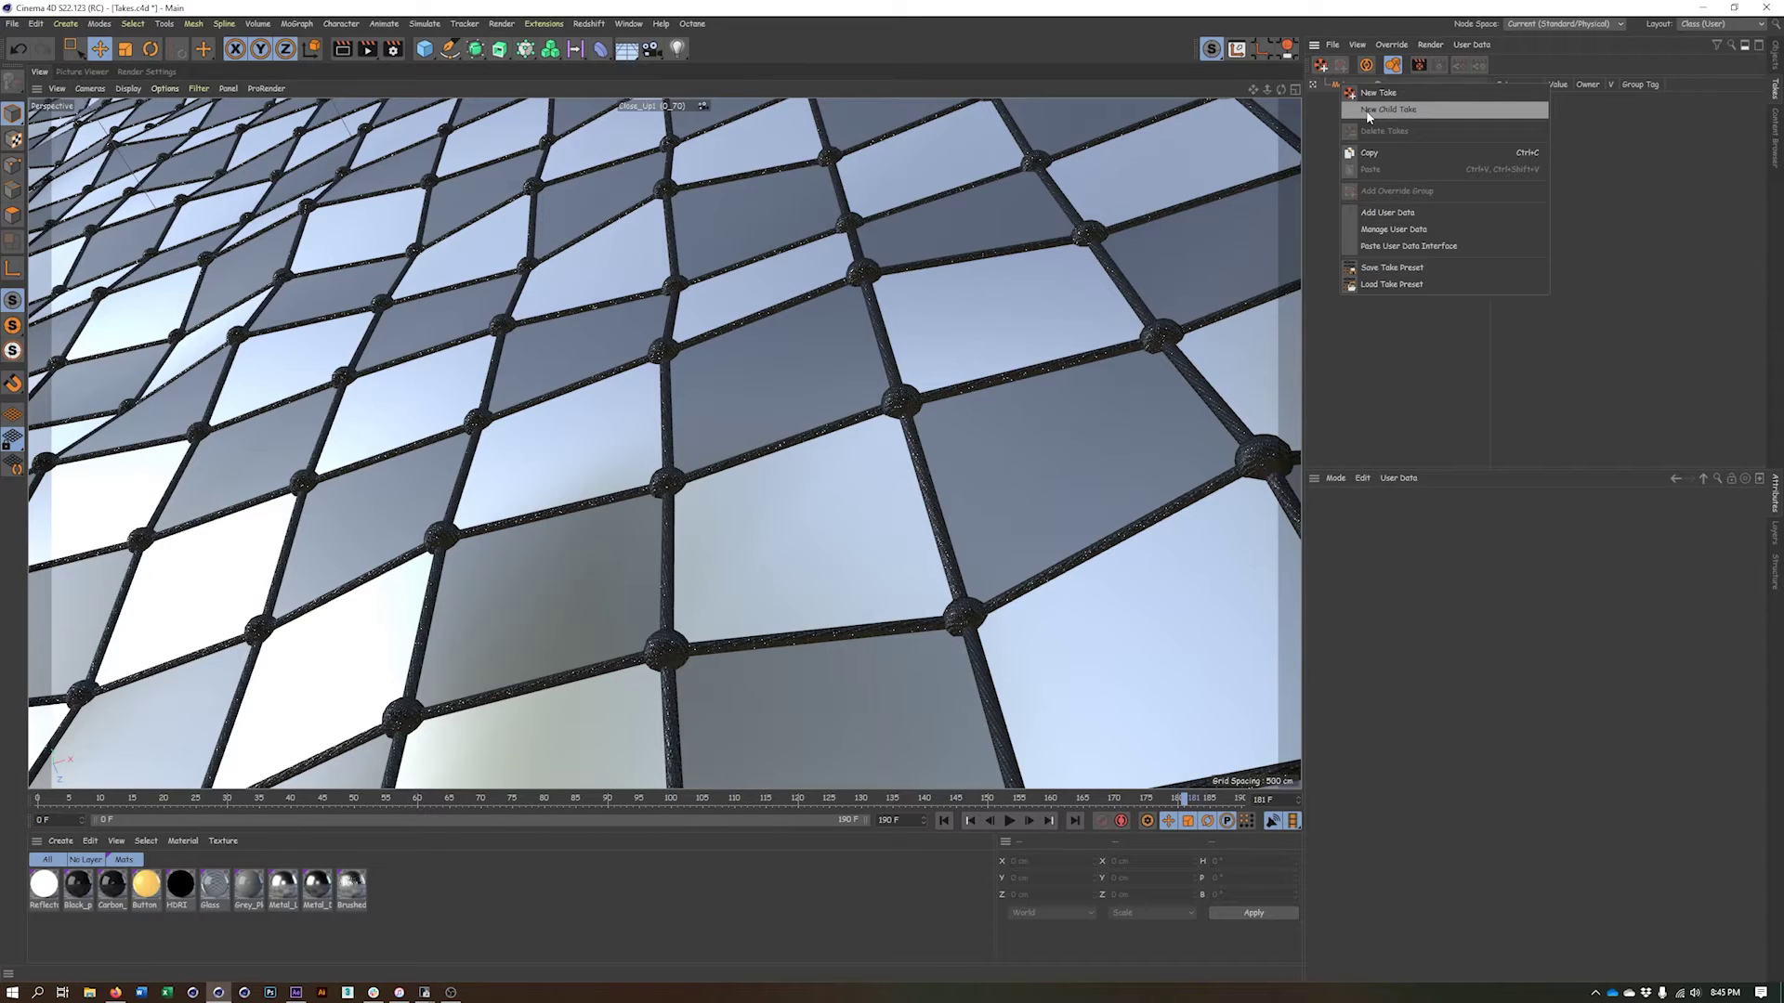
click(1367, 111)
double_click(1351, 100)
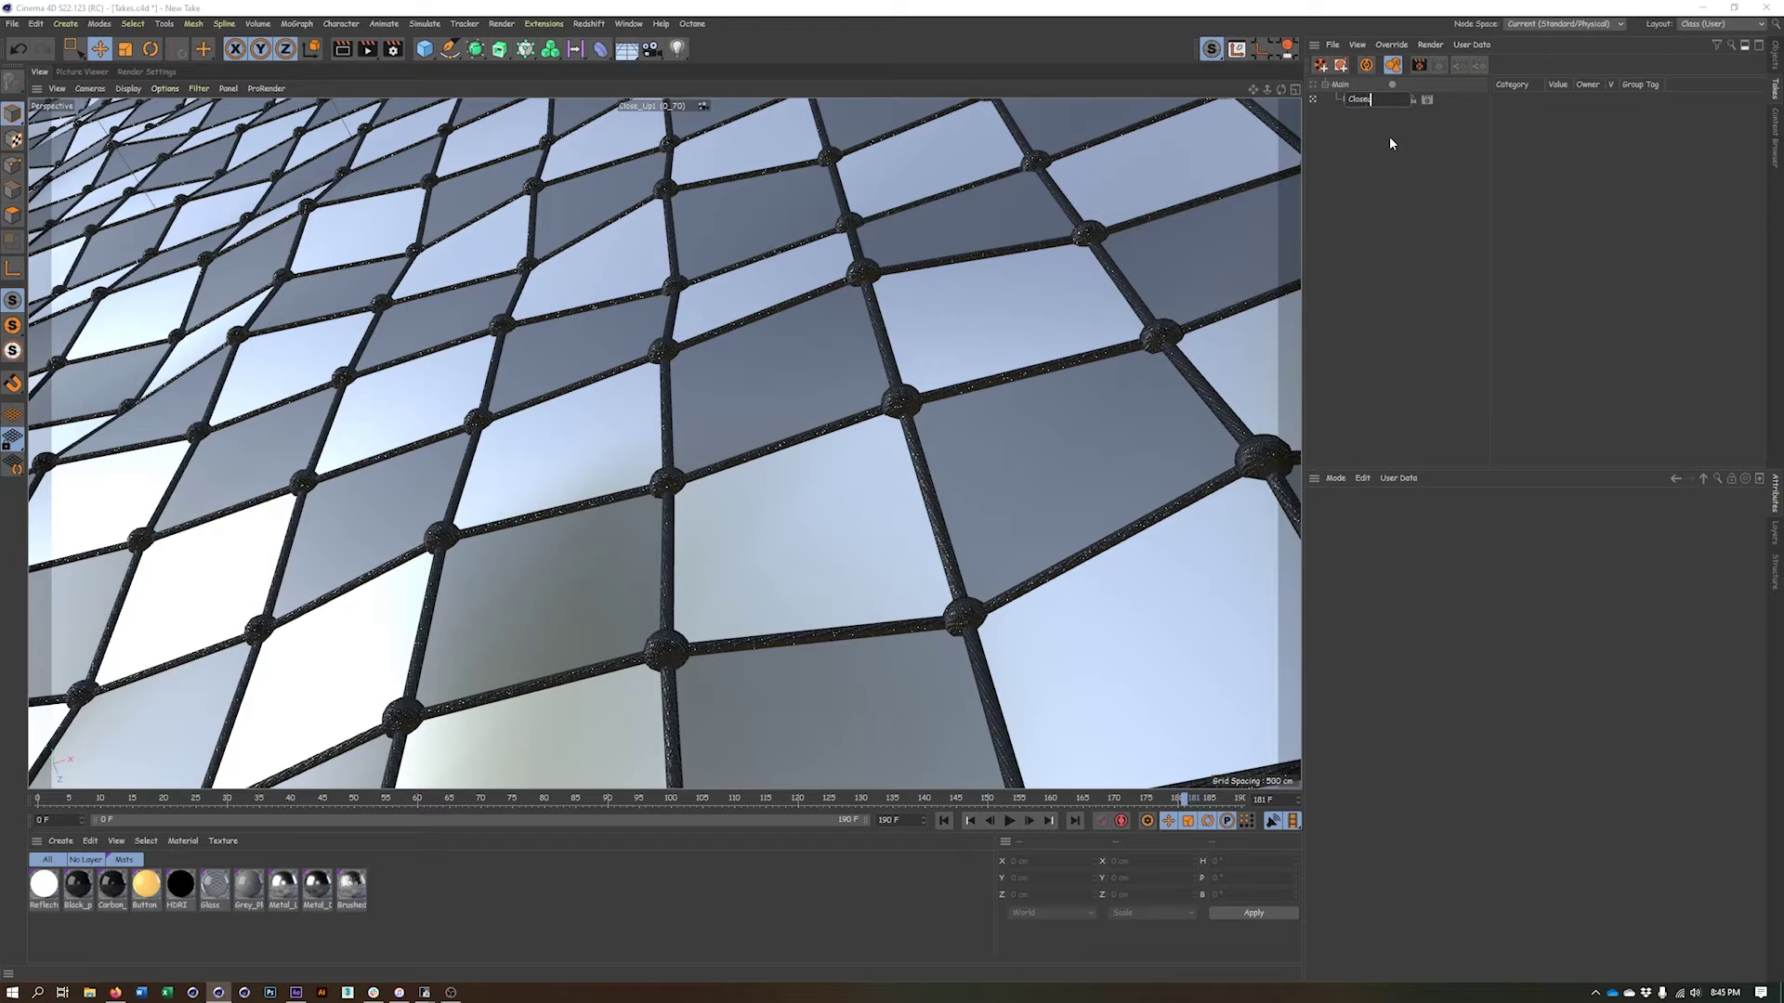
text(Close_Up1)
key(Return)
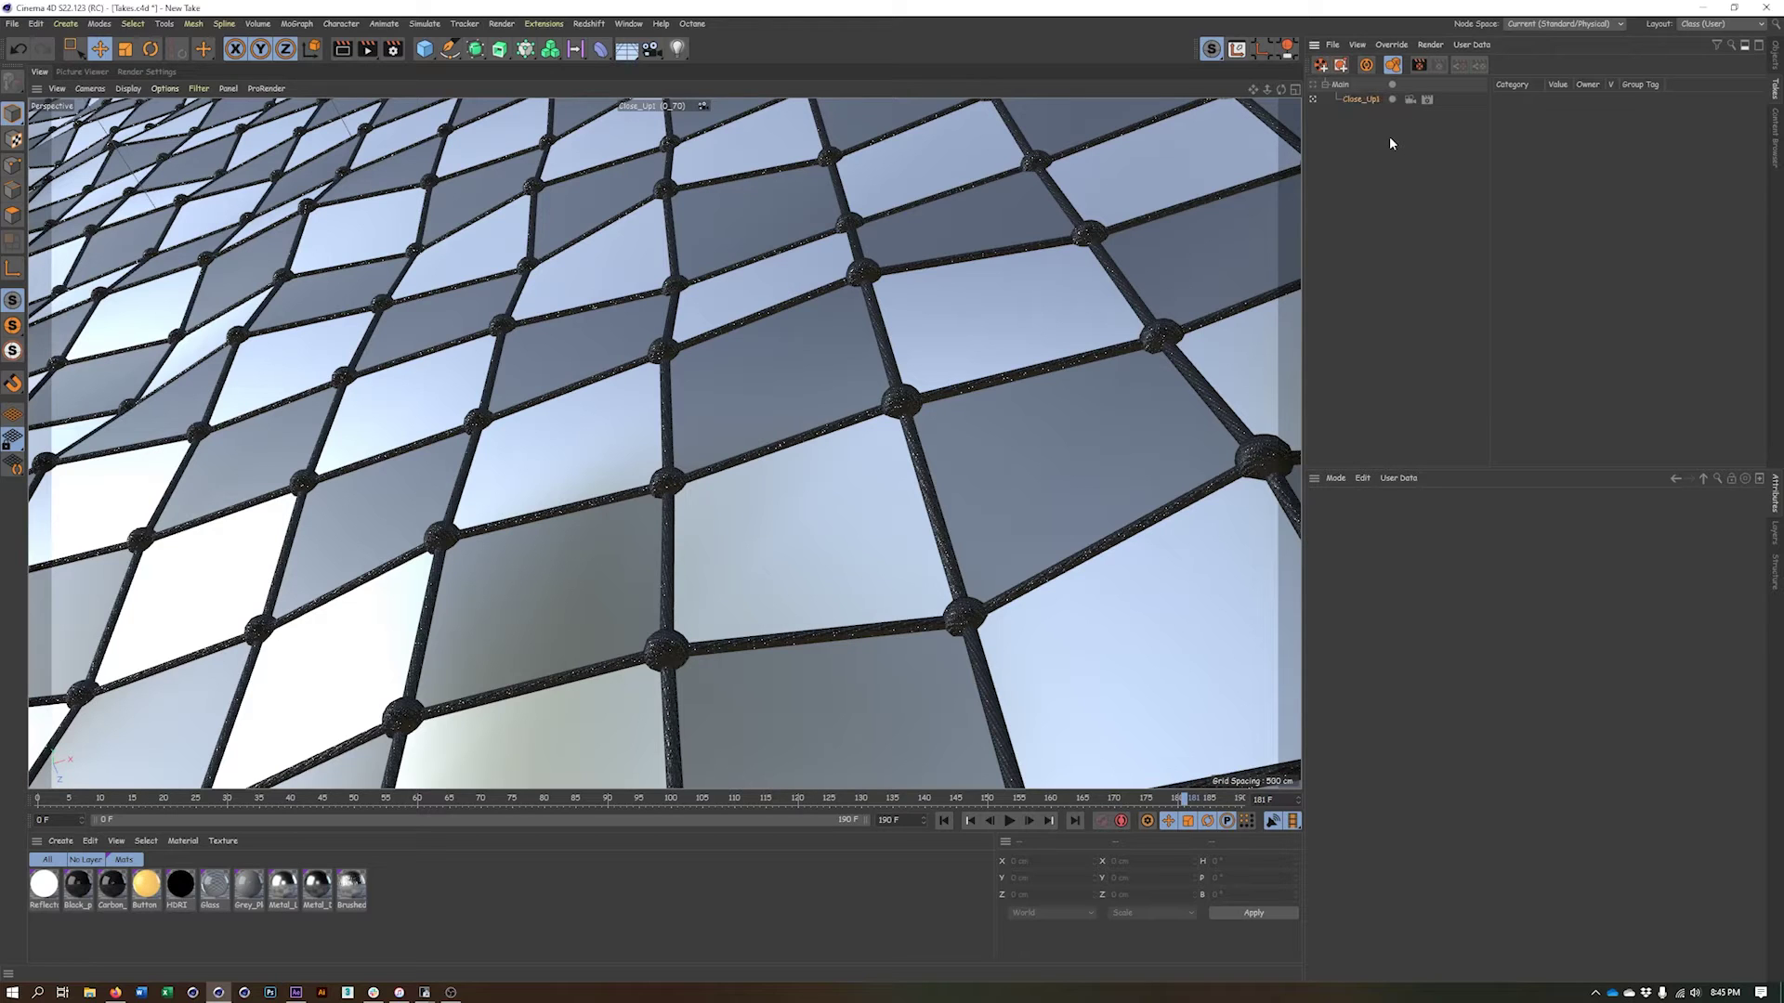
Add a second child take named Close_Up2 below Close_Up1
right_click(1366, 99)
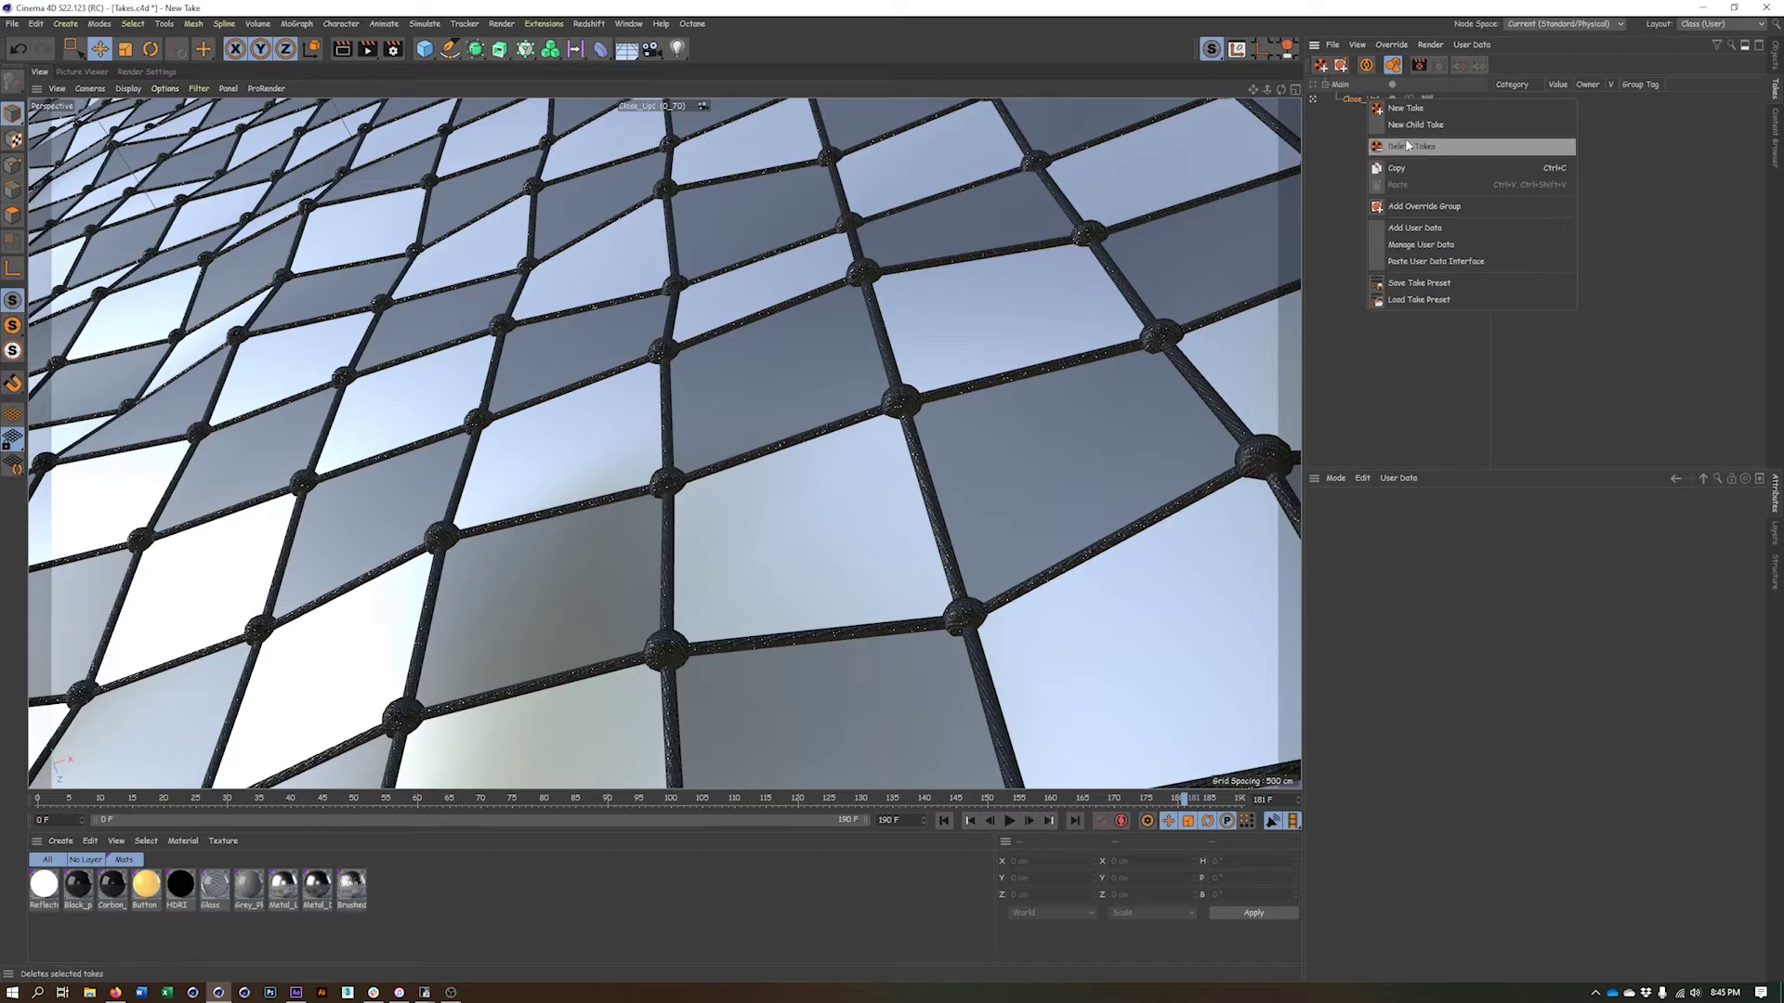
click(1340, 87)
right_click(1340, 86)
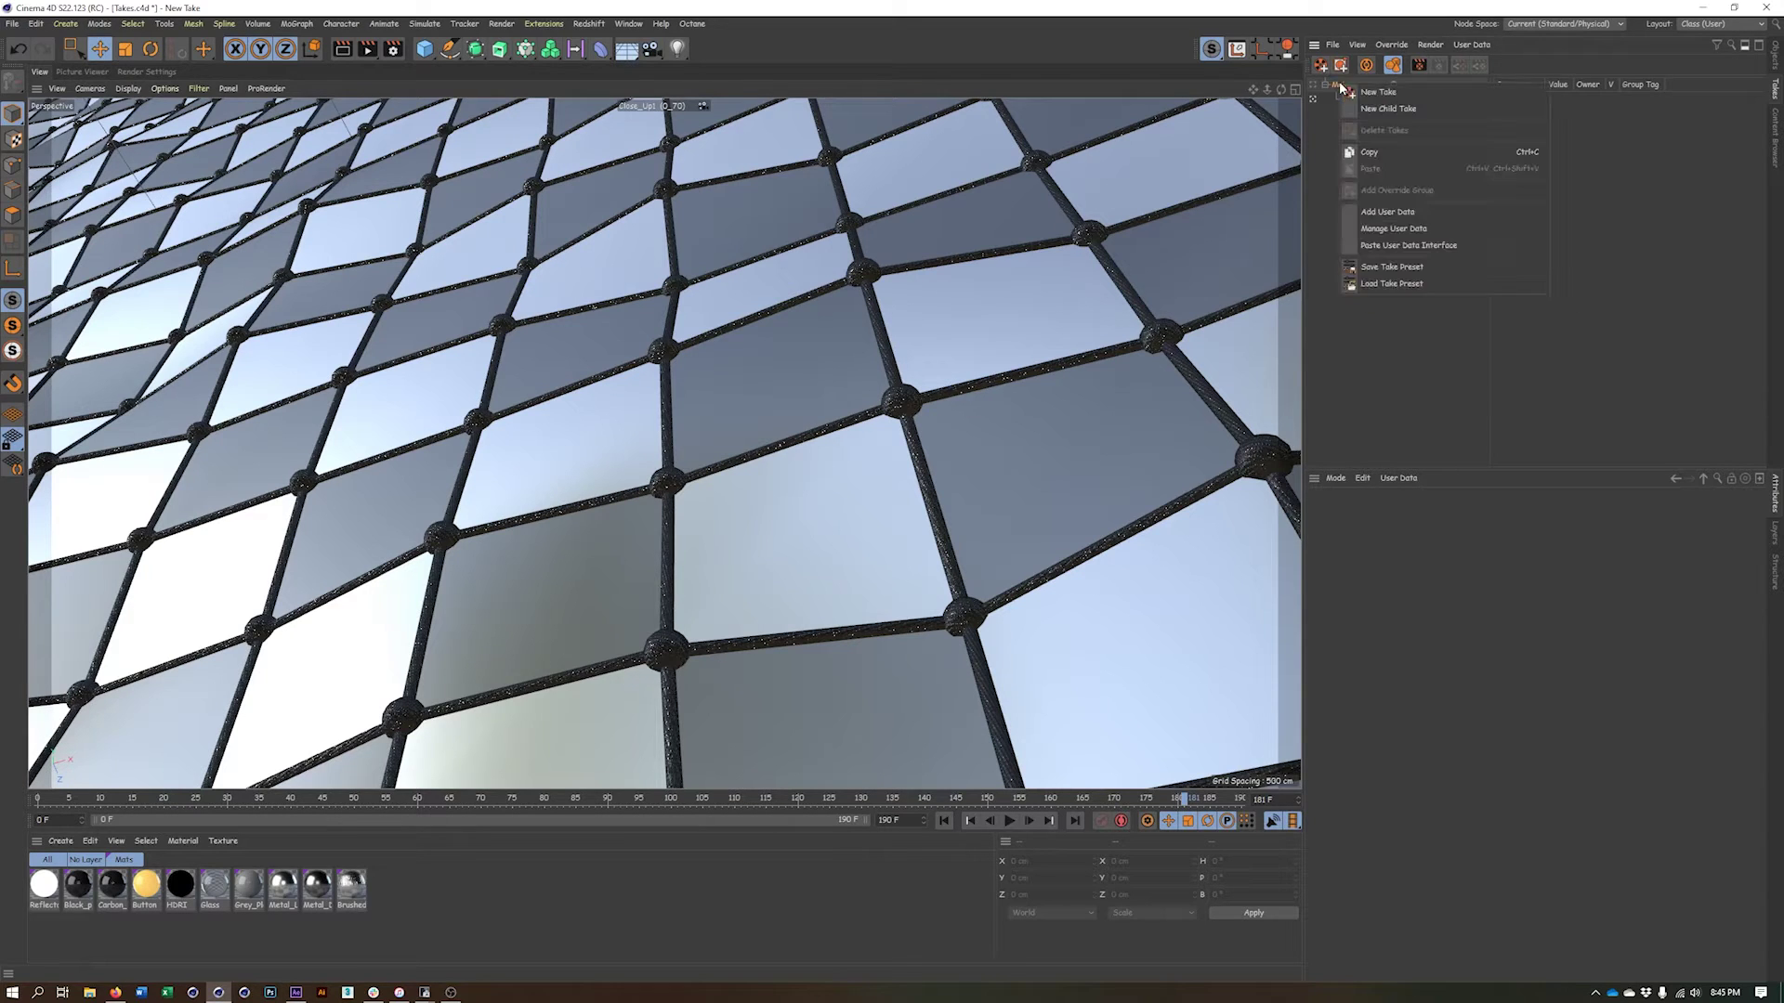
click(1371, 113)
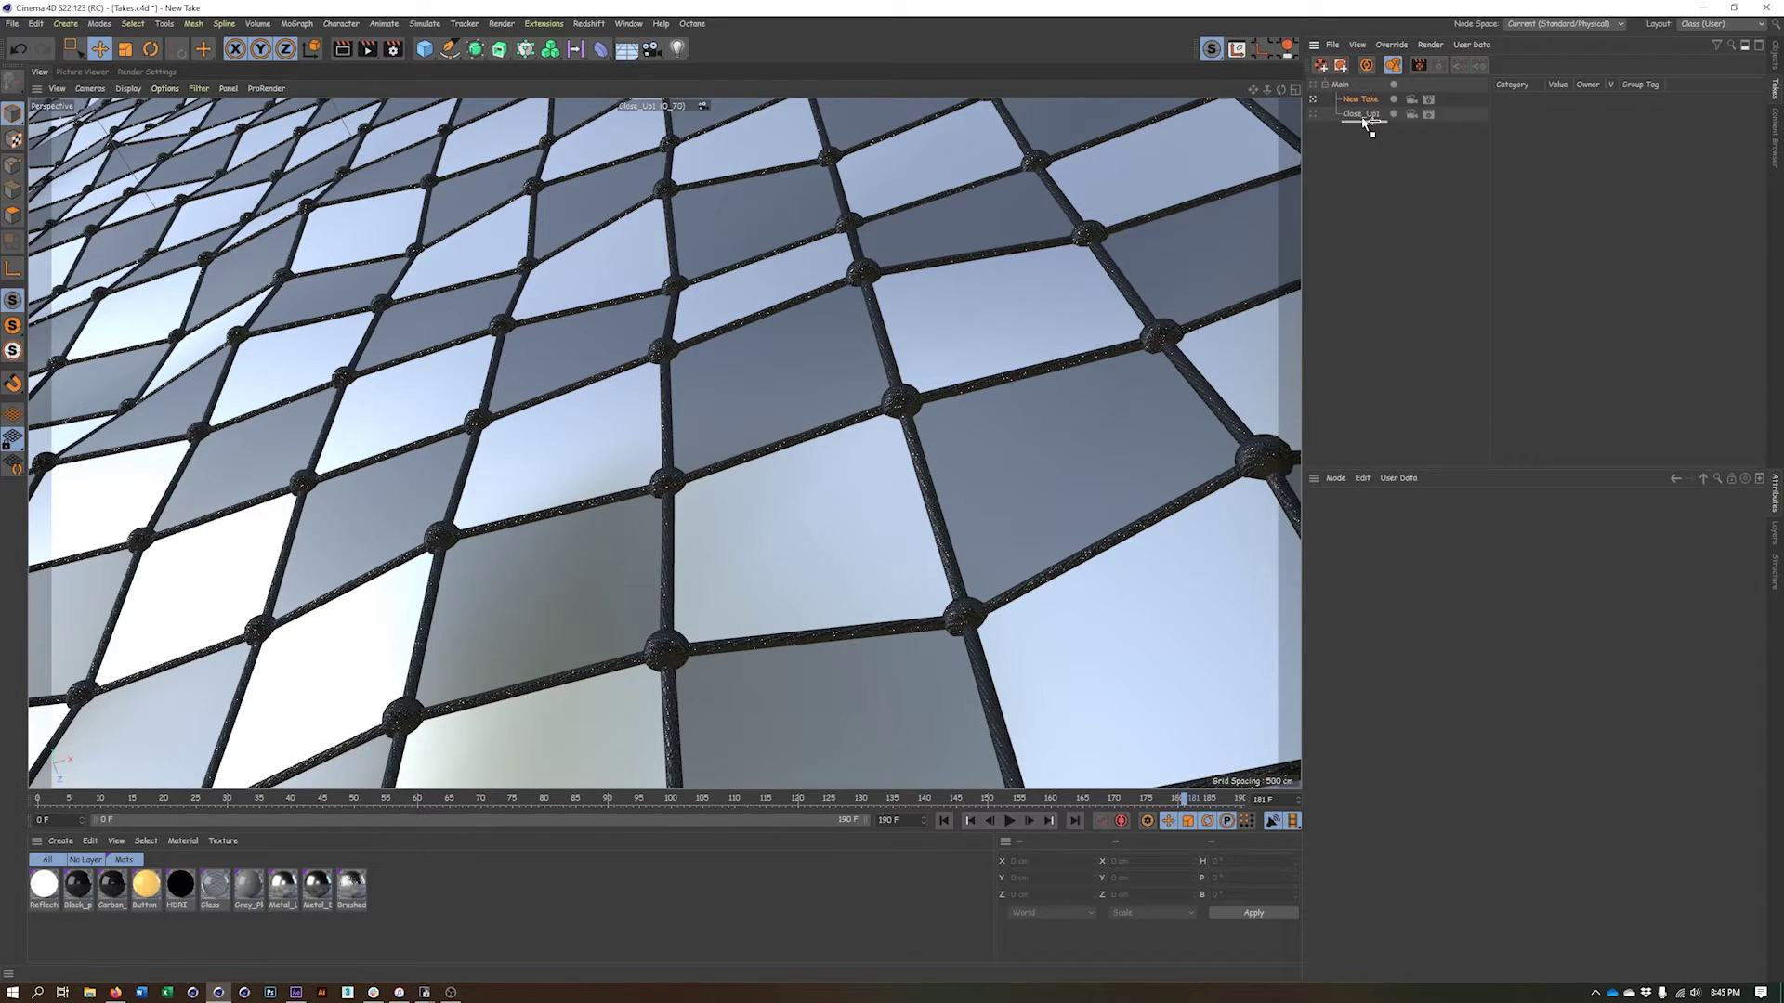
drag(1366, 120, 1360, 112)
double_click(1364, 113)
text(Close_Up2)
key(Return)
Add a third child take named Wide_Shot and move it below Close_Up2
right_click(1344, 92)
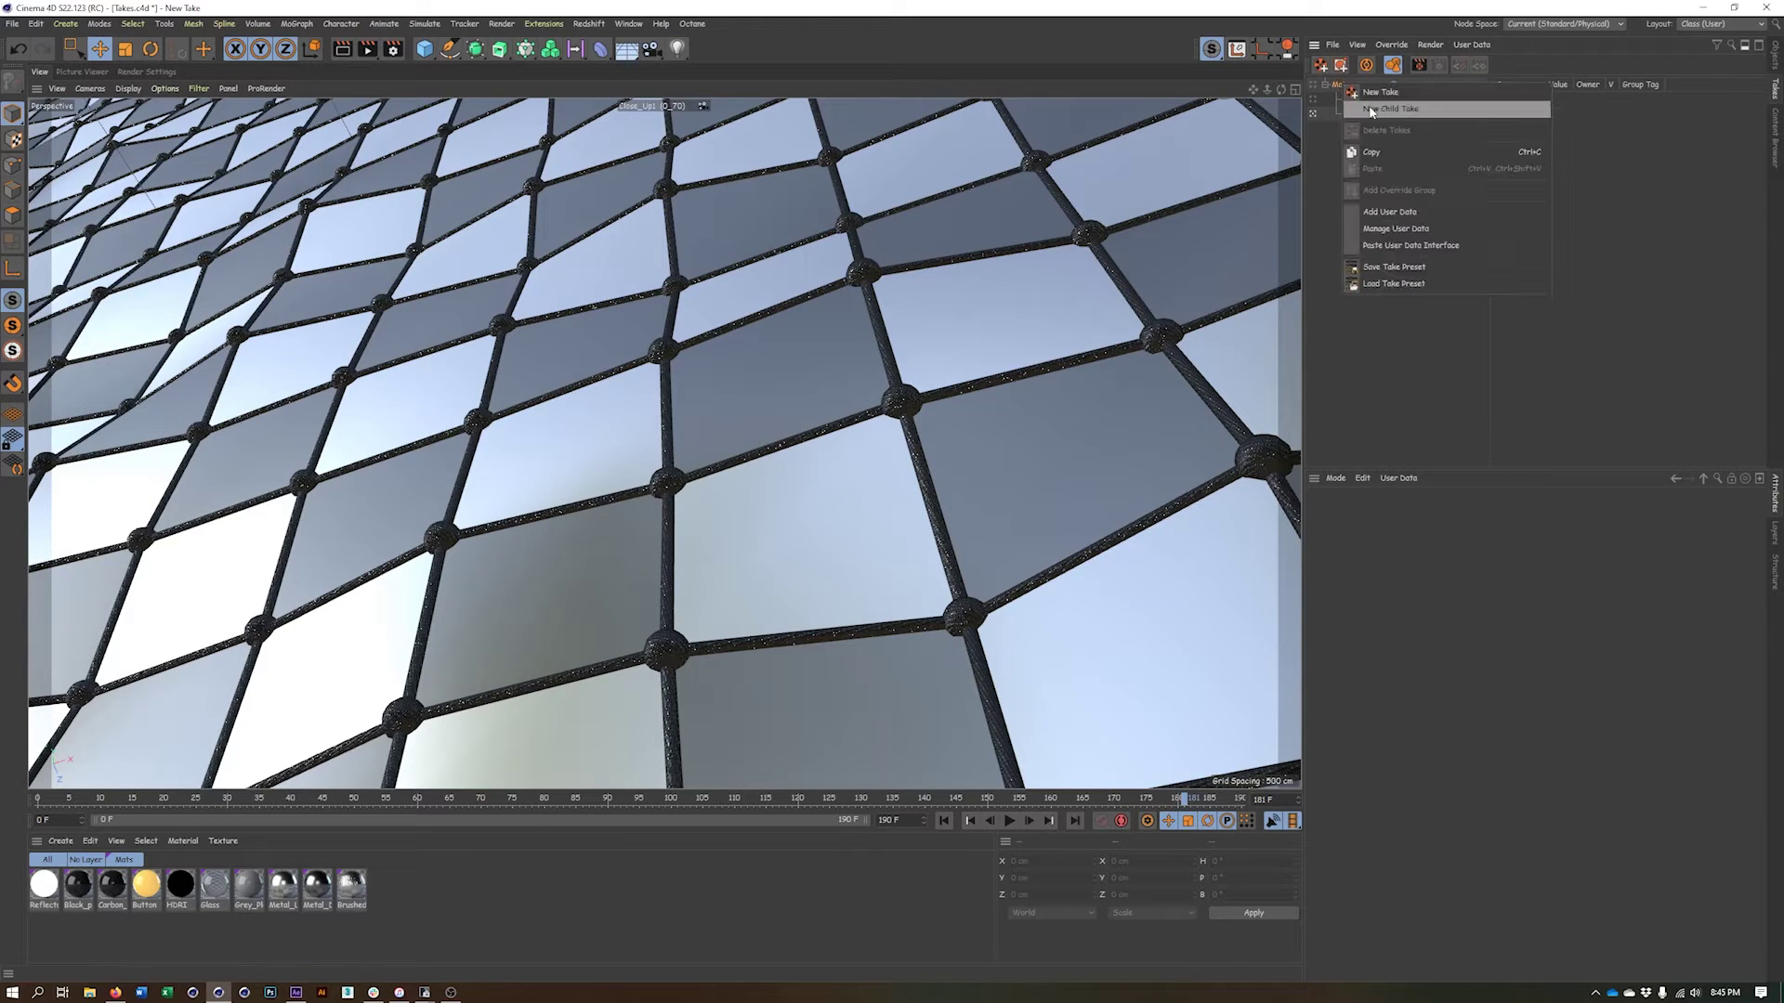
click(1356, 131)
double_click(1362, 100)
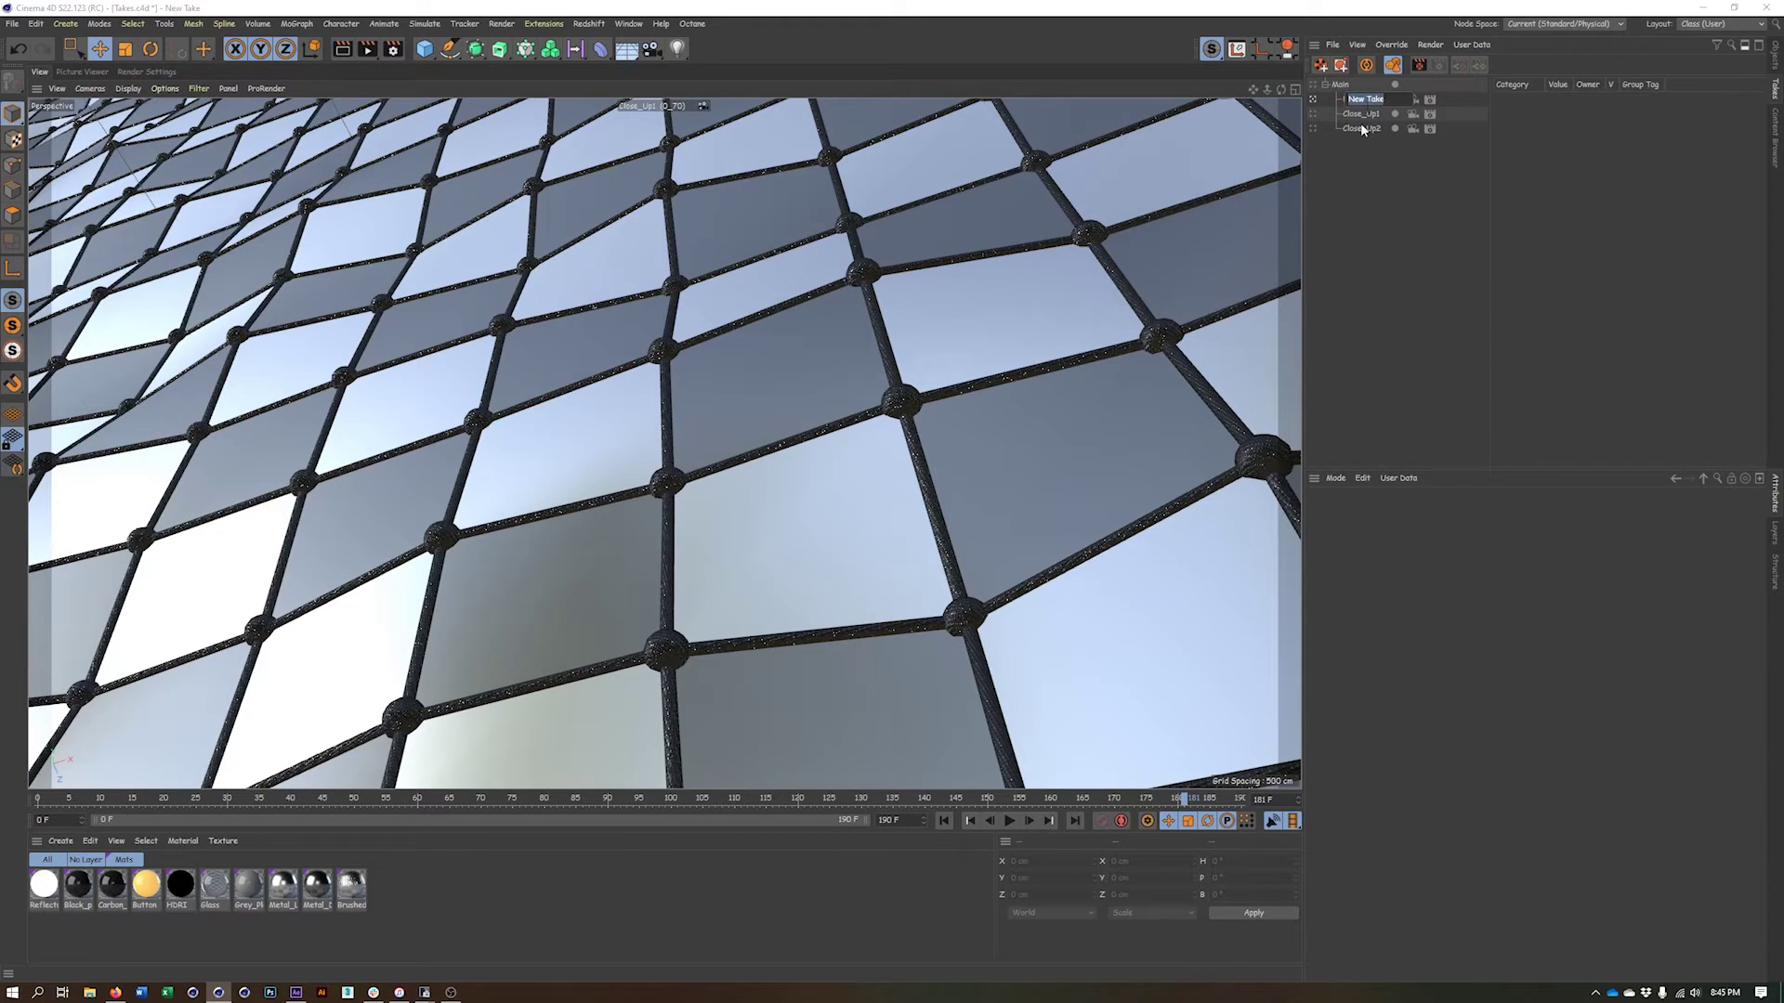
text(Wide_Shot)
key(Return)
drag(1368, 98, 1366, 128)
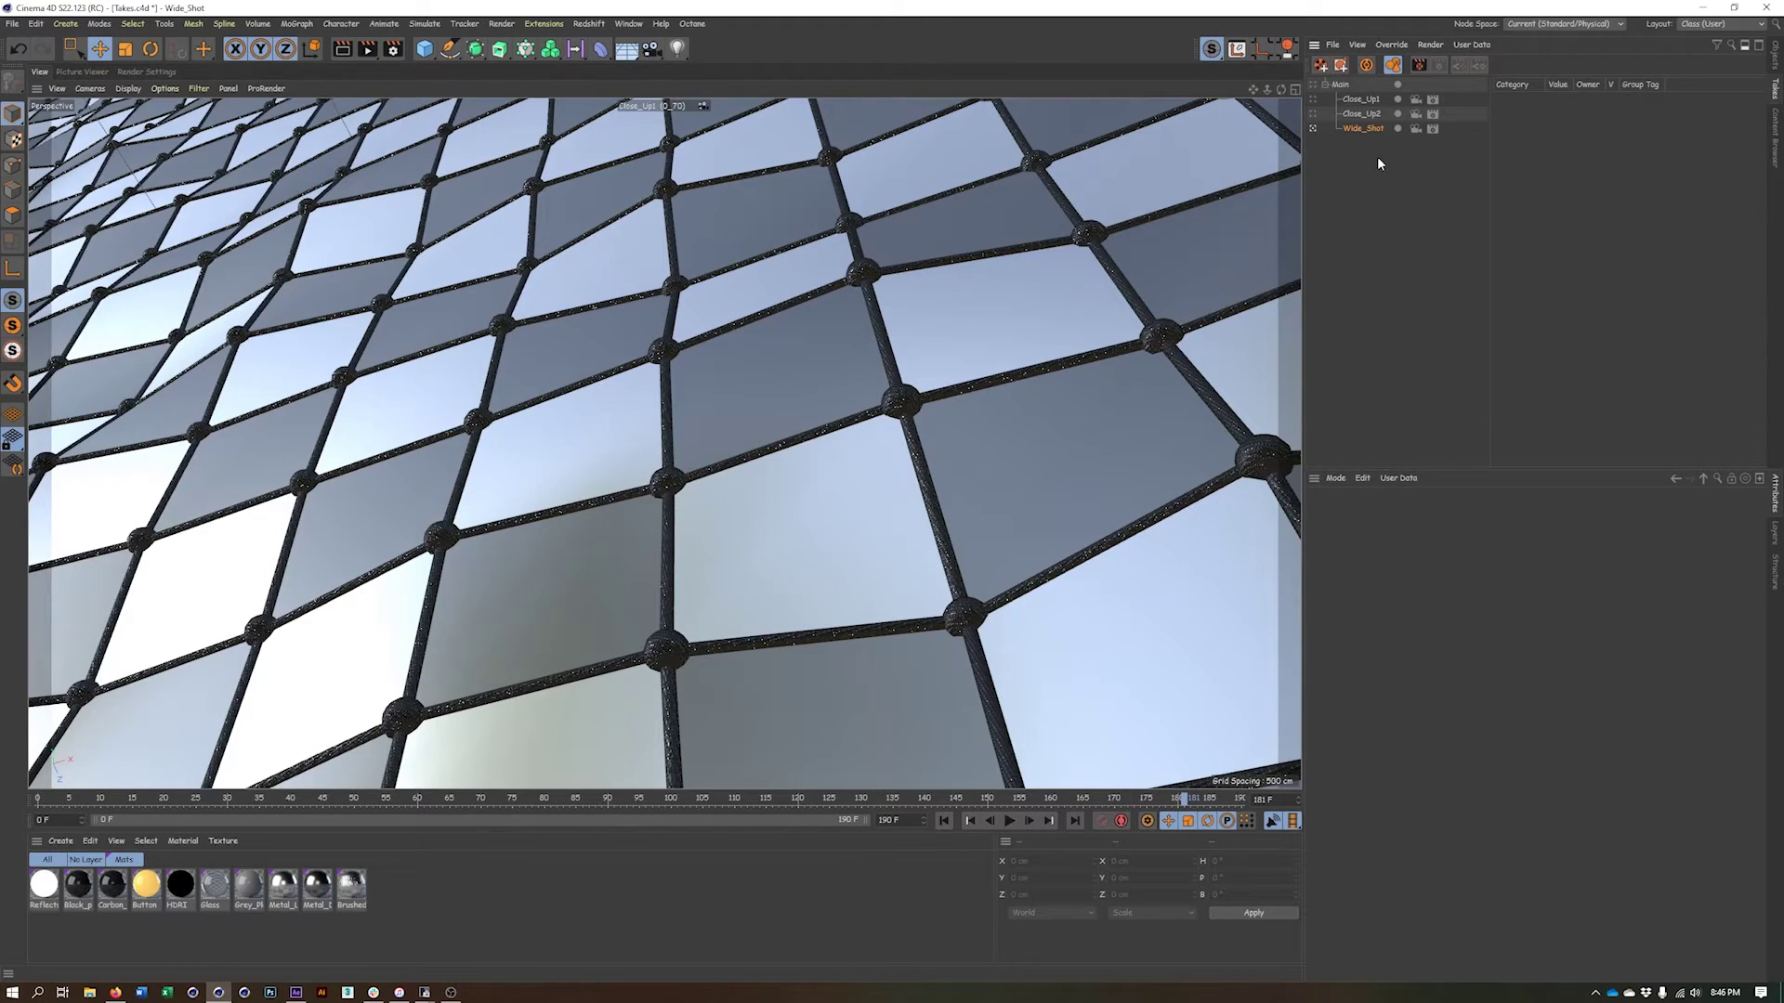
click(1313, 113)
click(1313, 101)
click(1313, 129)
click(1313, 84)
click(1775, 57)
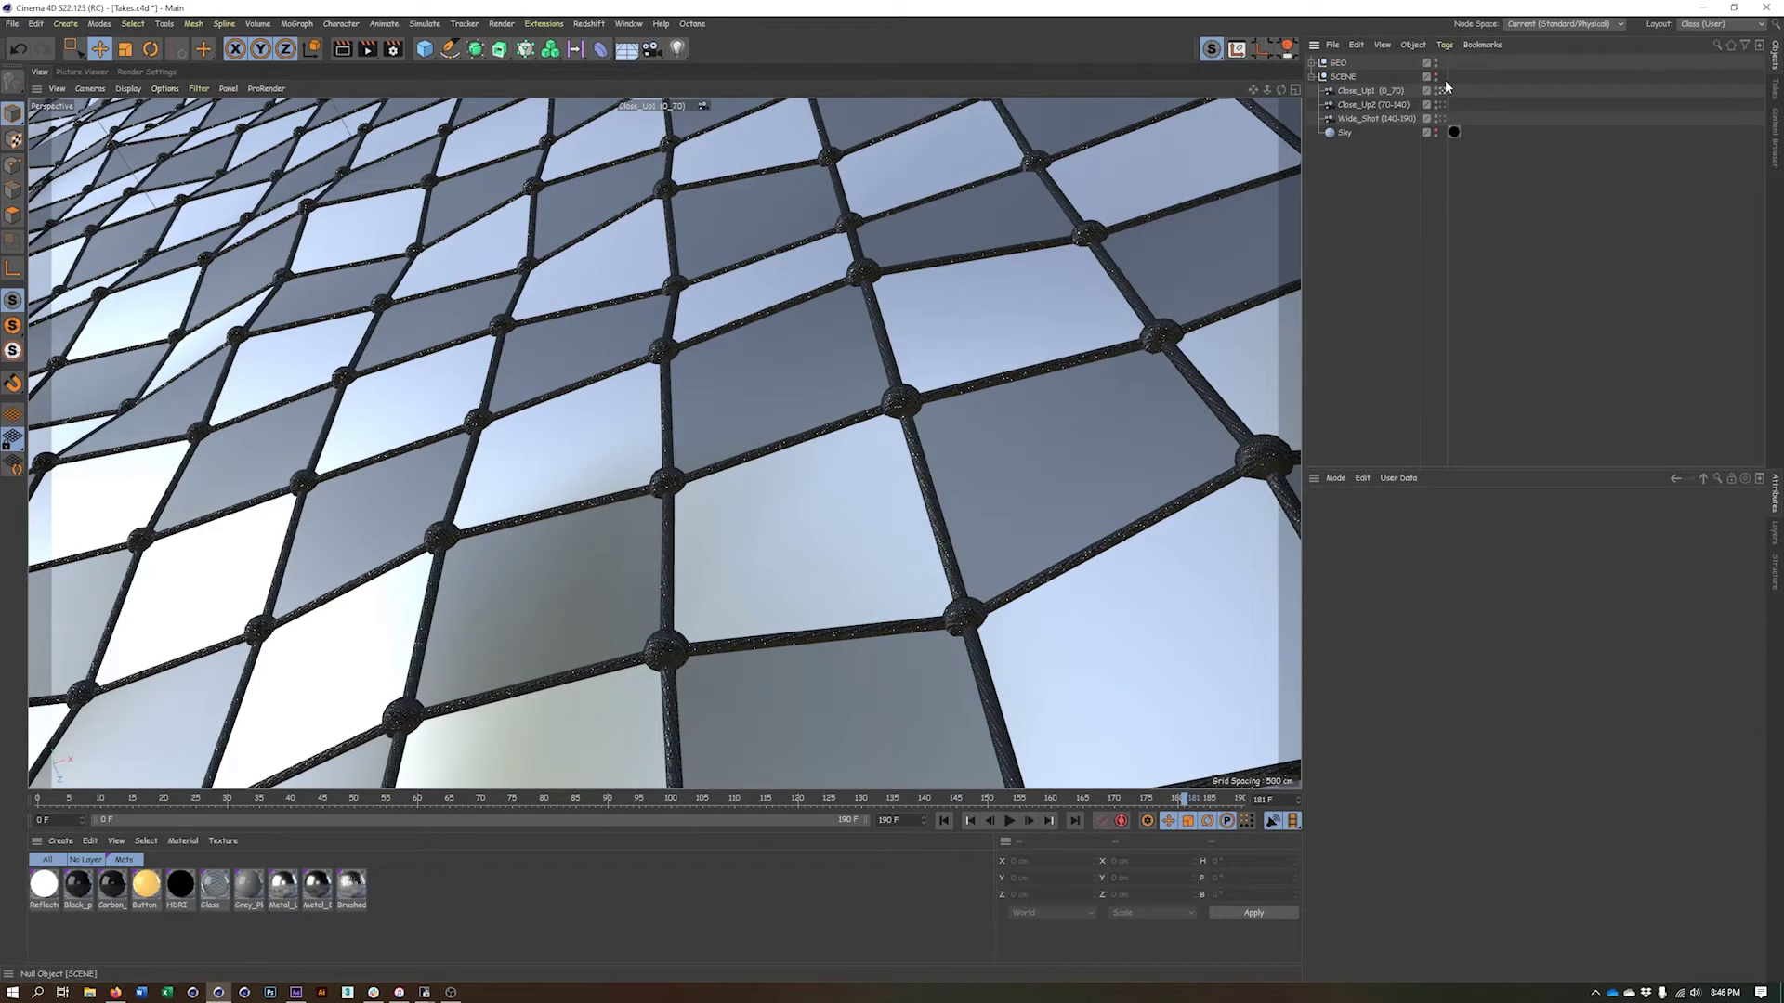
click(1775, 88)
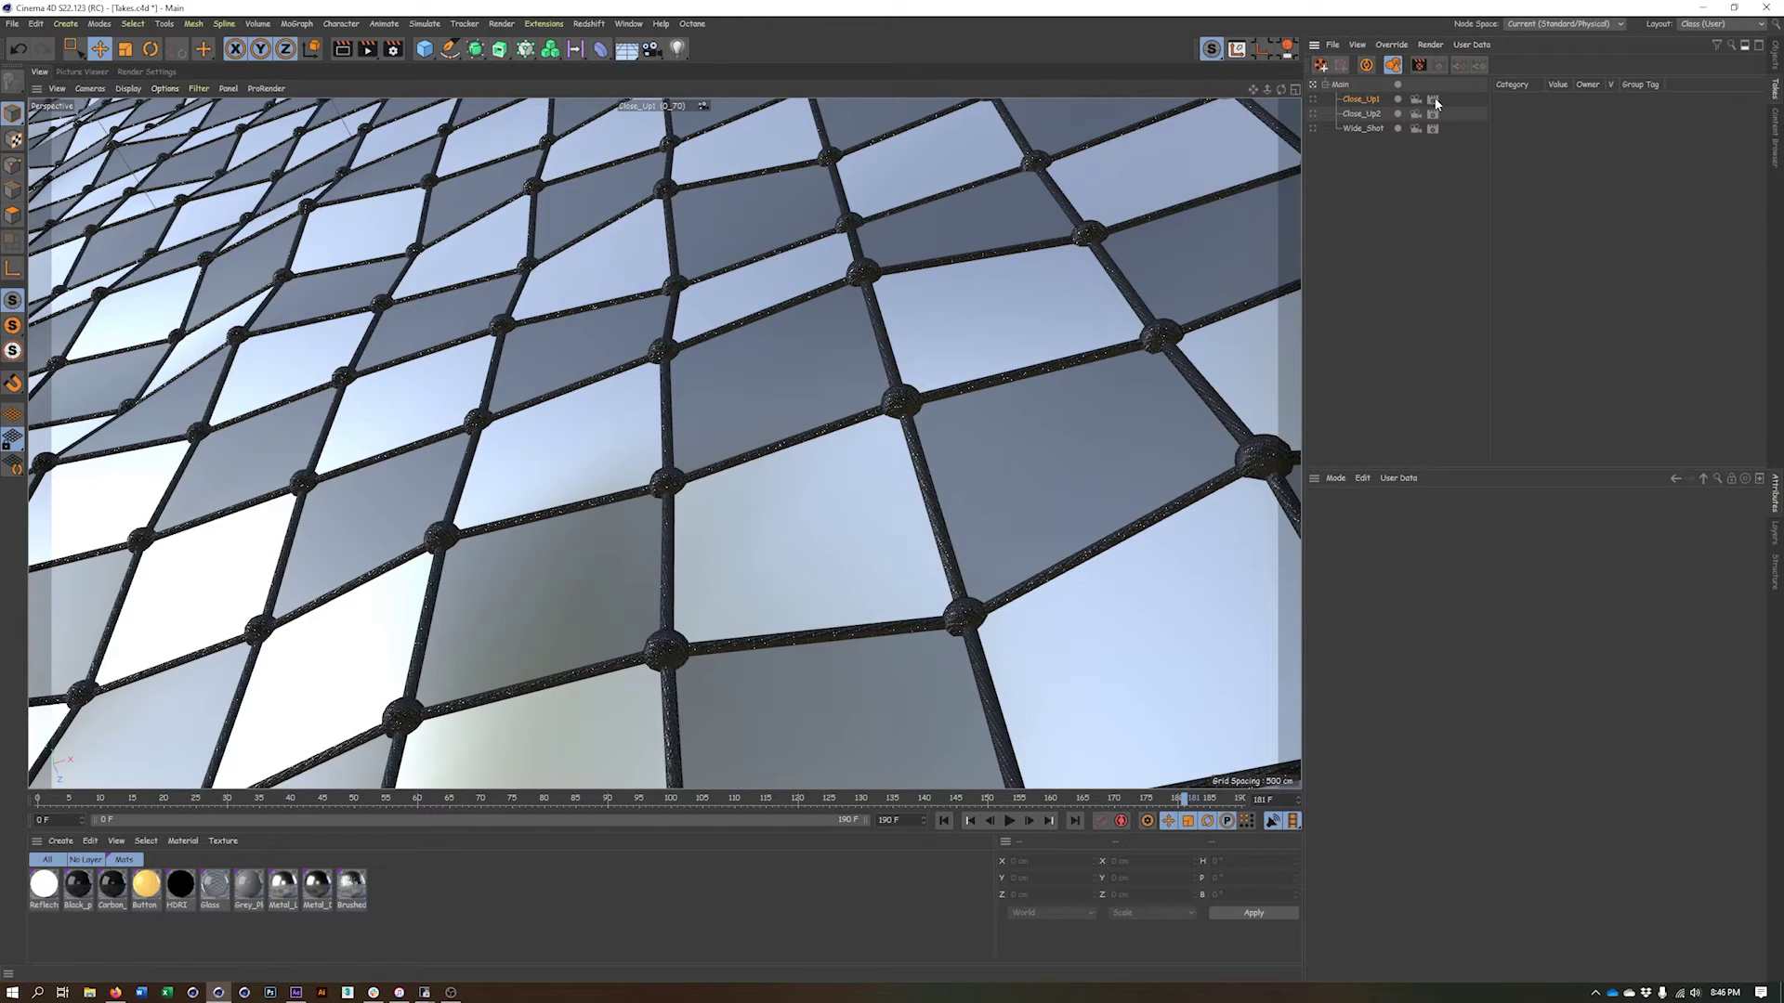
Assign the Close_Up1, Close_Up2 and Wide_Shot cameras to their matching takes
click(1414, 98)
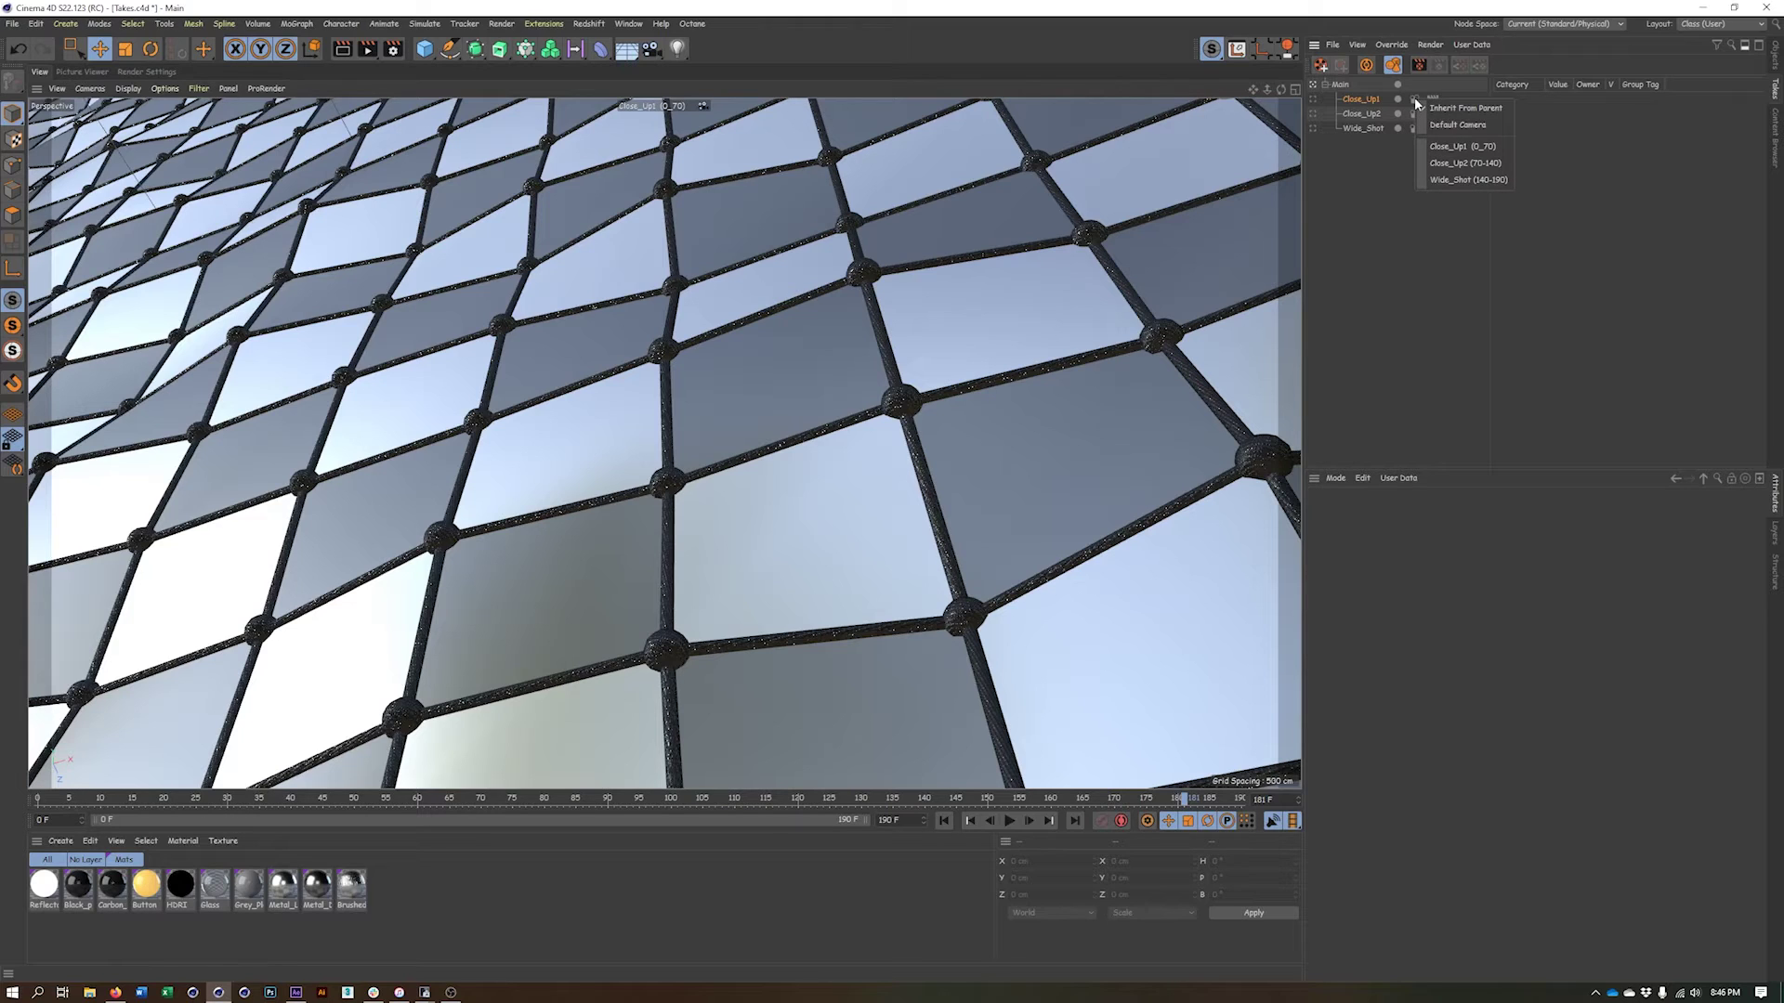
click(1489, 153)
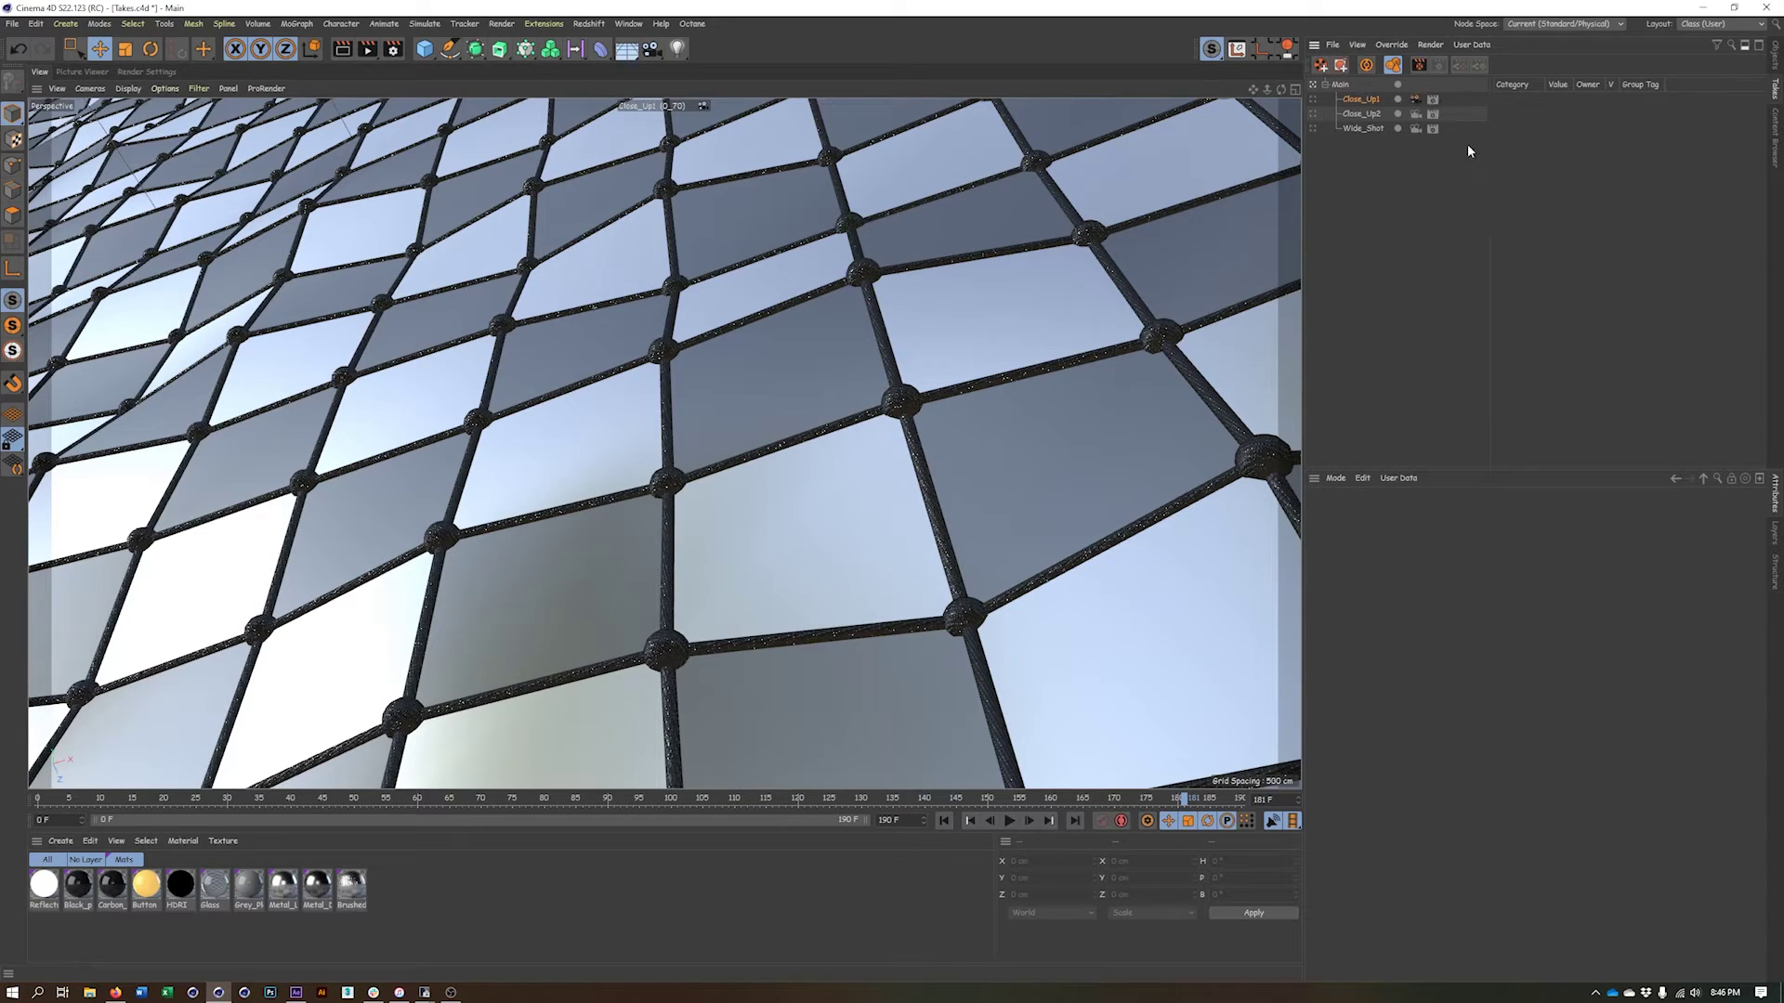
click(1416, 115)
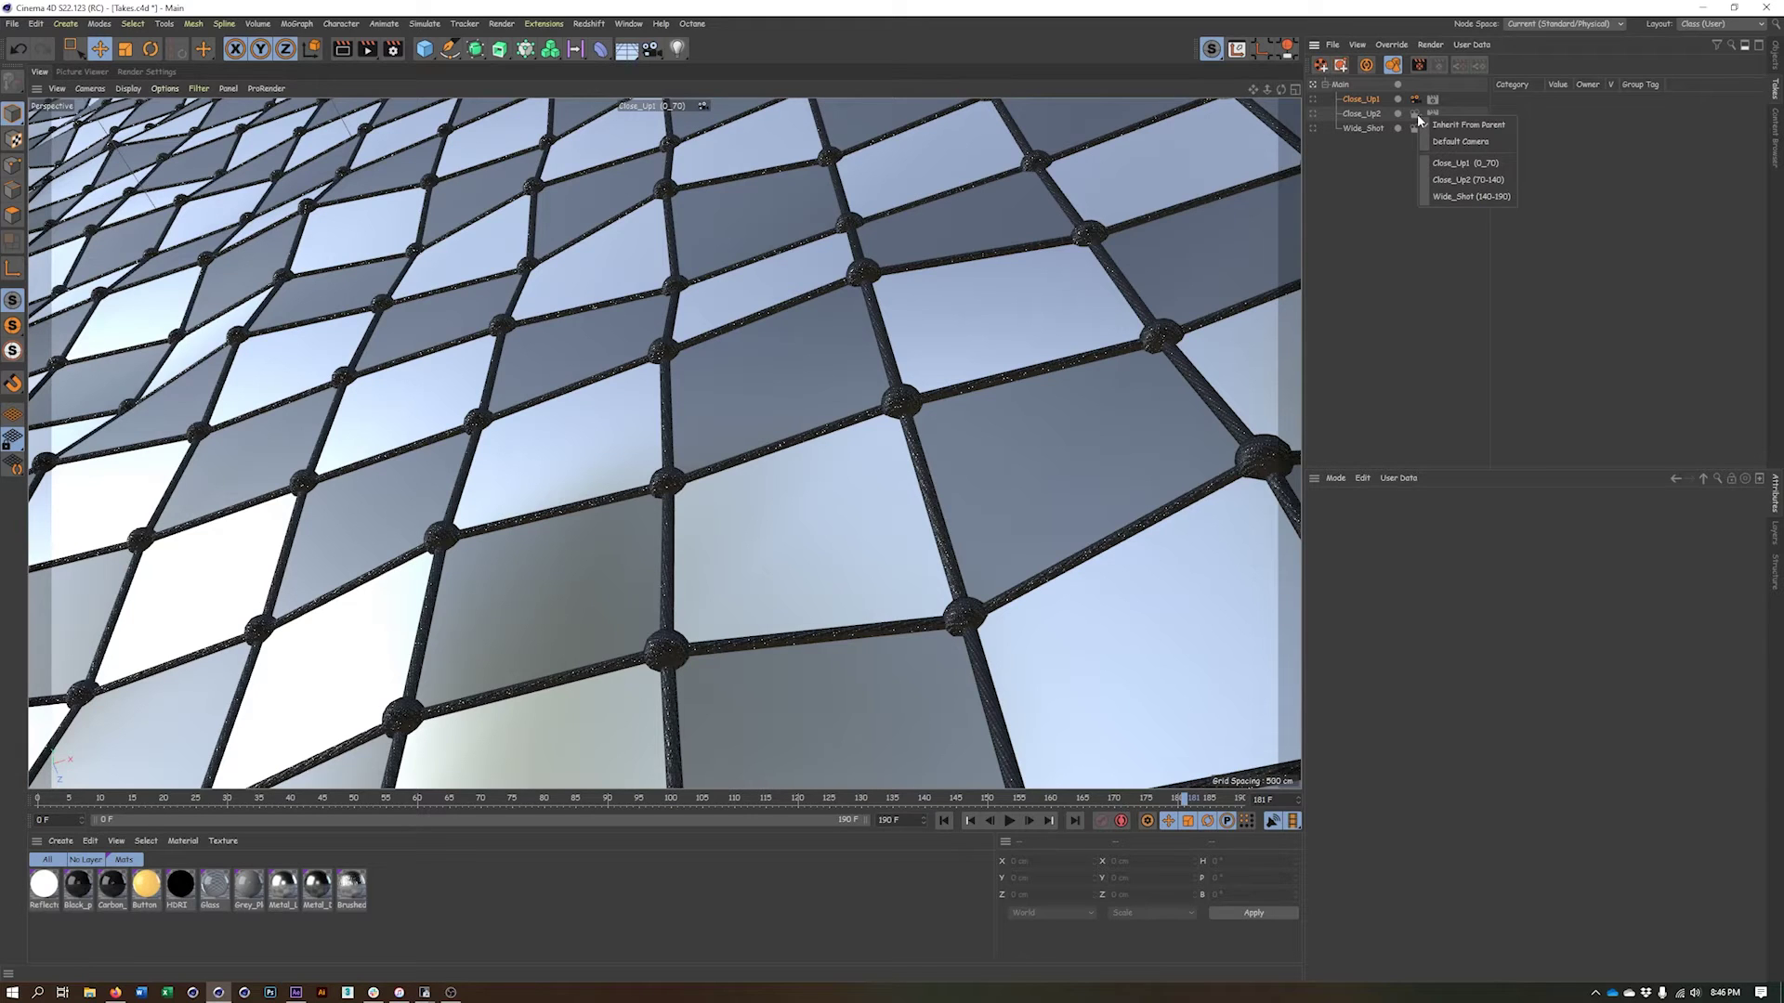
click(1468, 179)
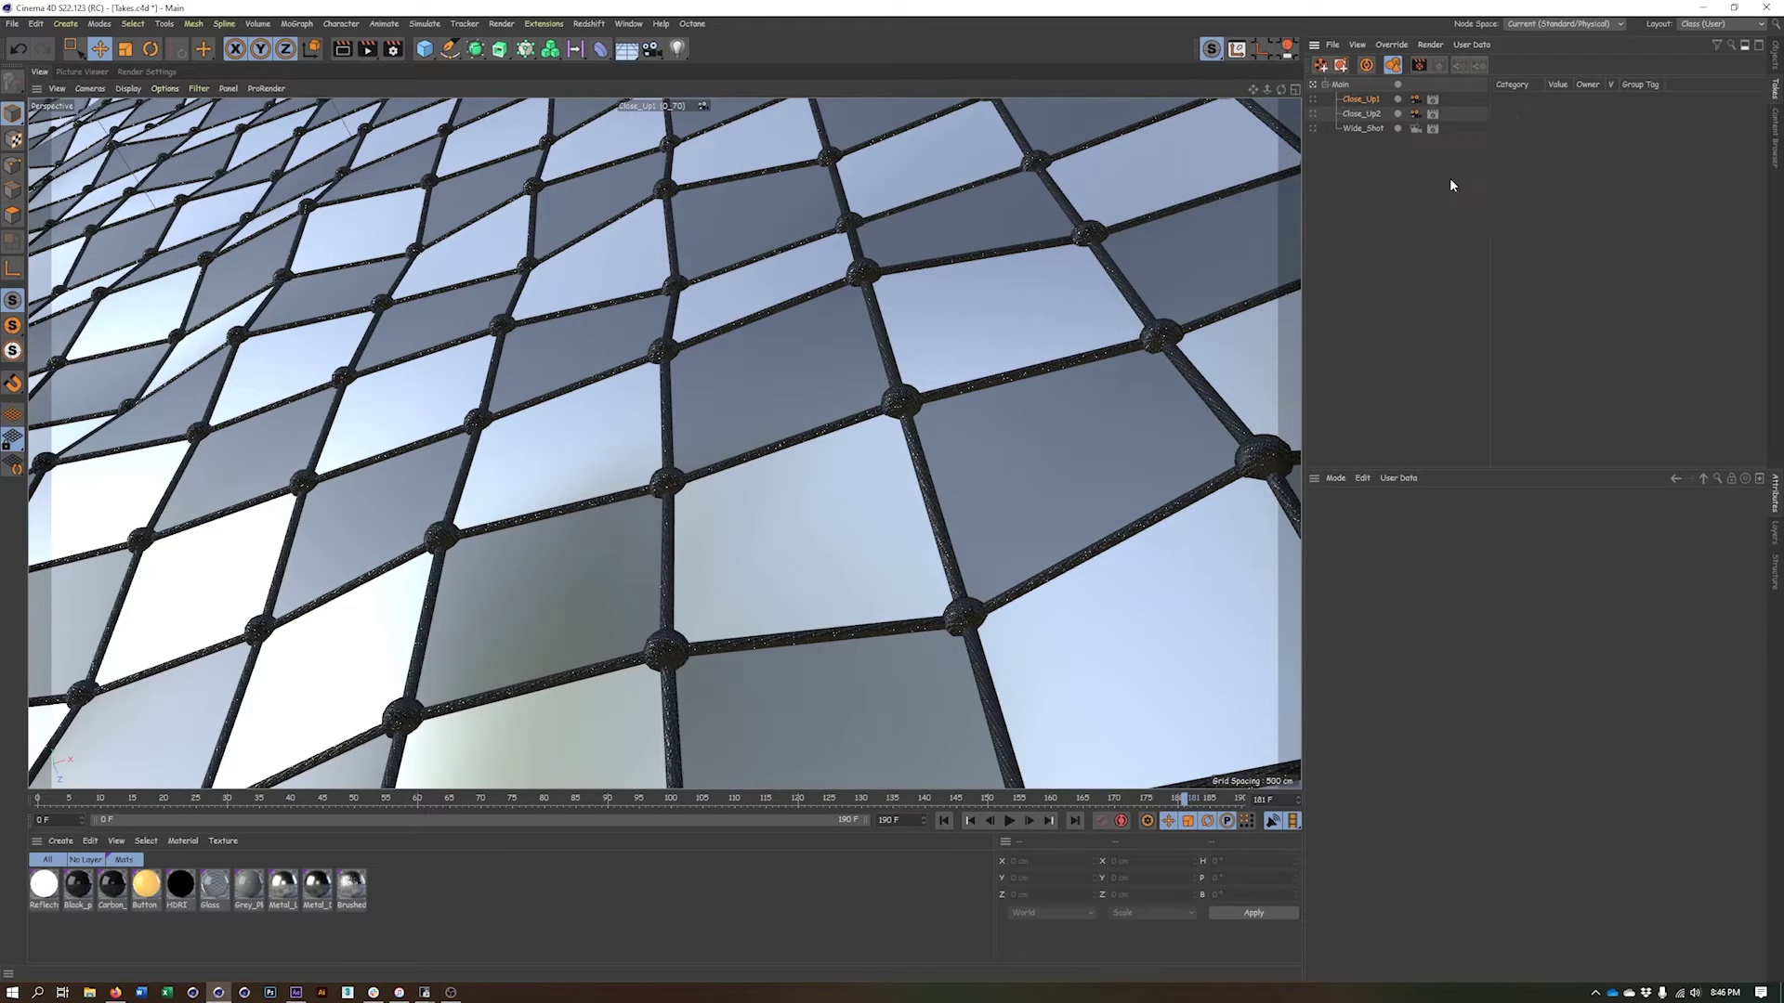
click(1413, 128)
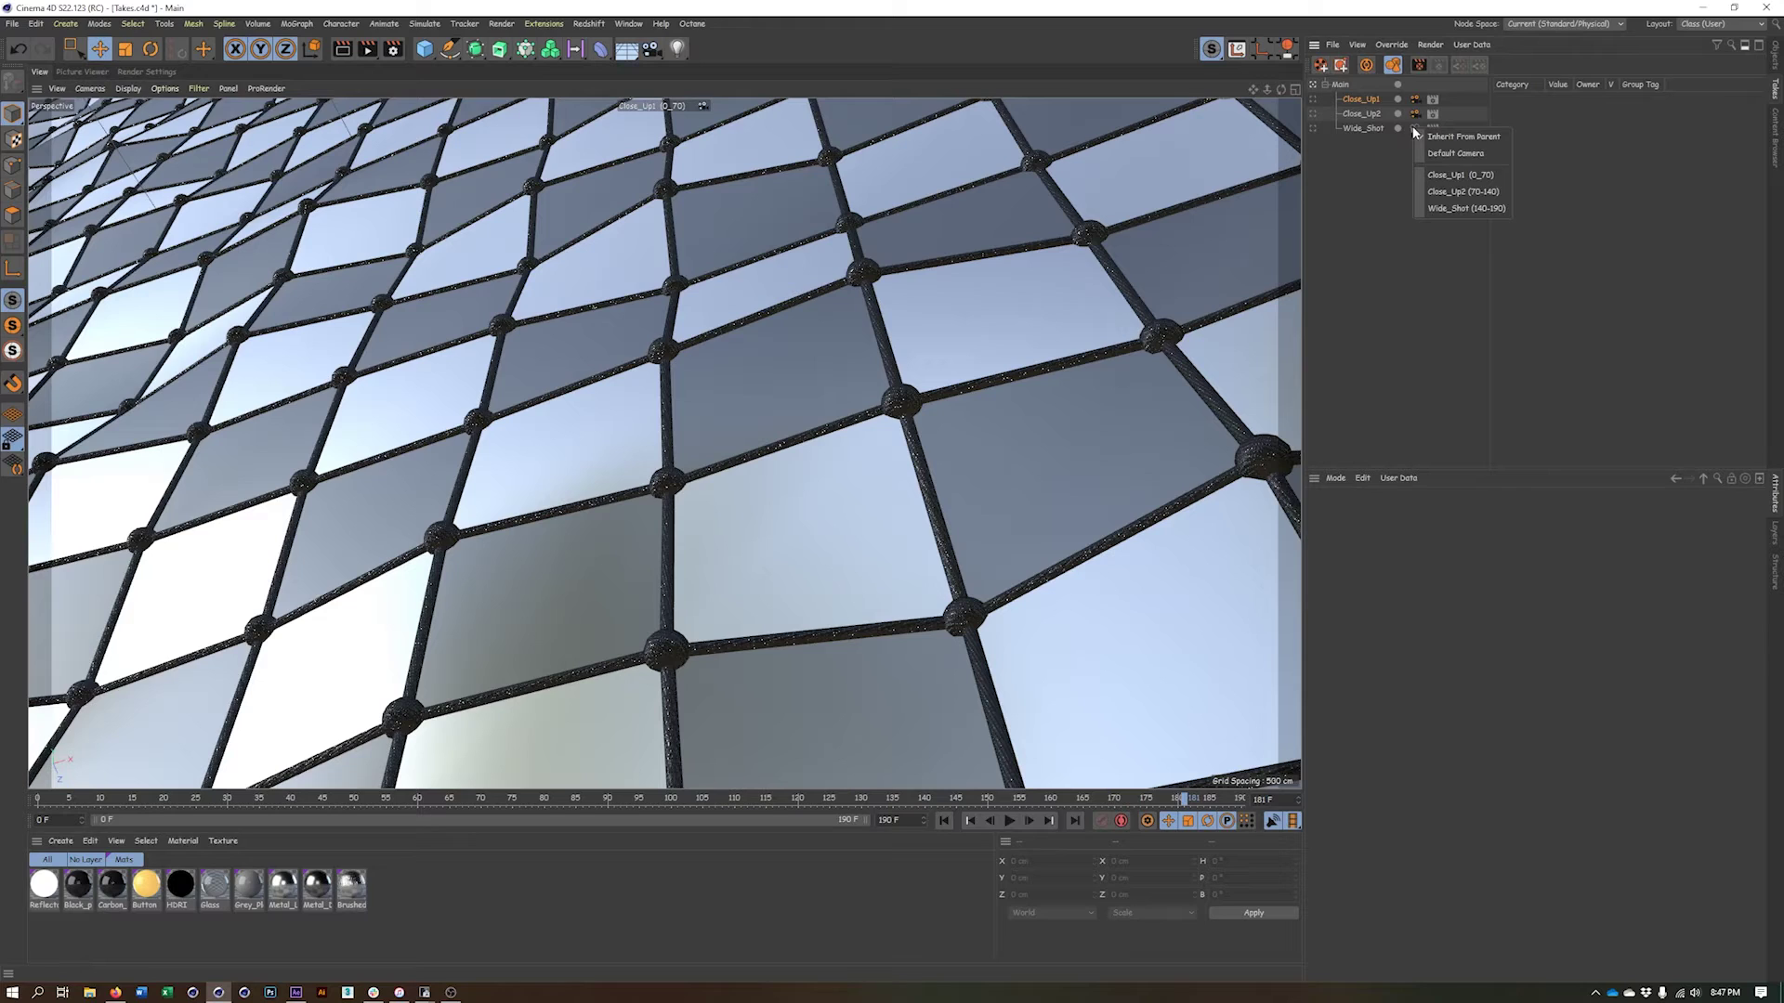
click(1449, 210)
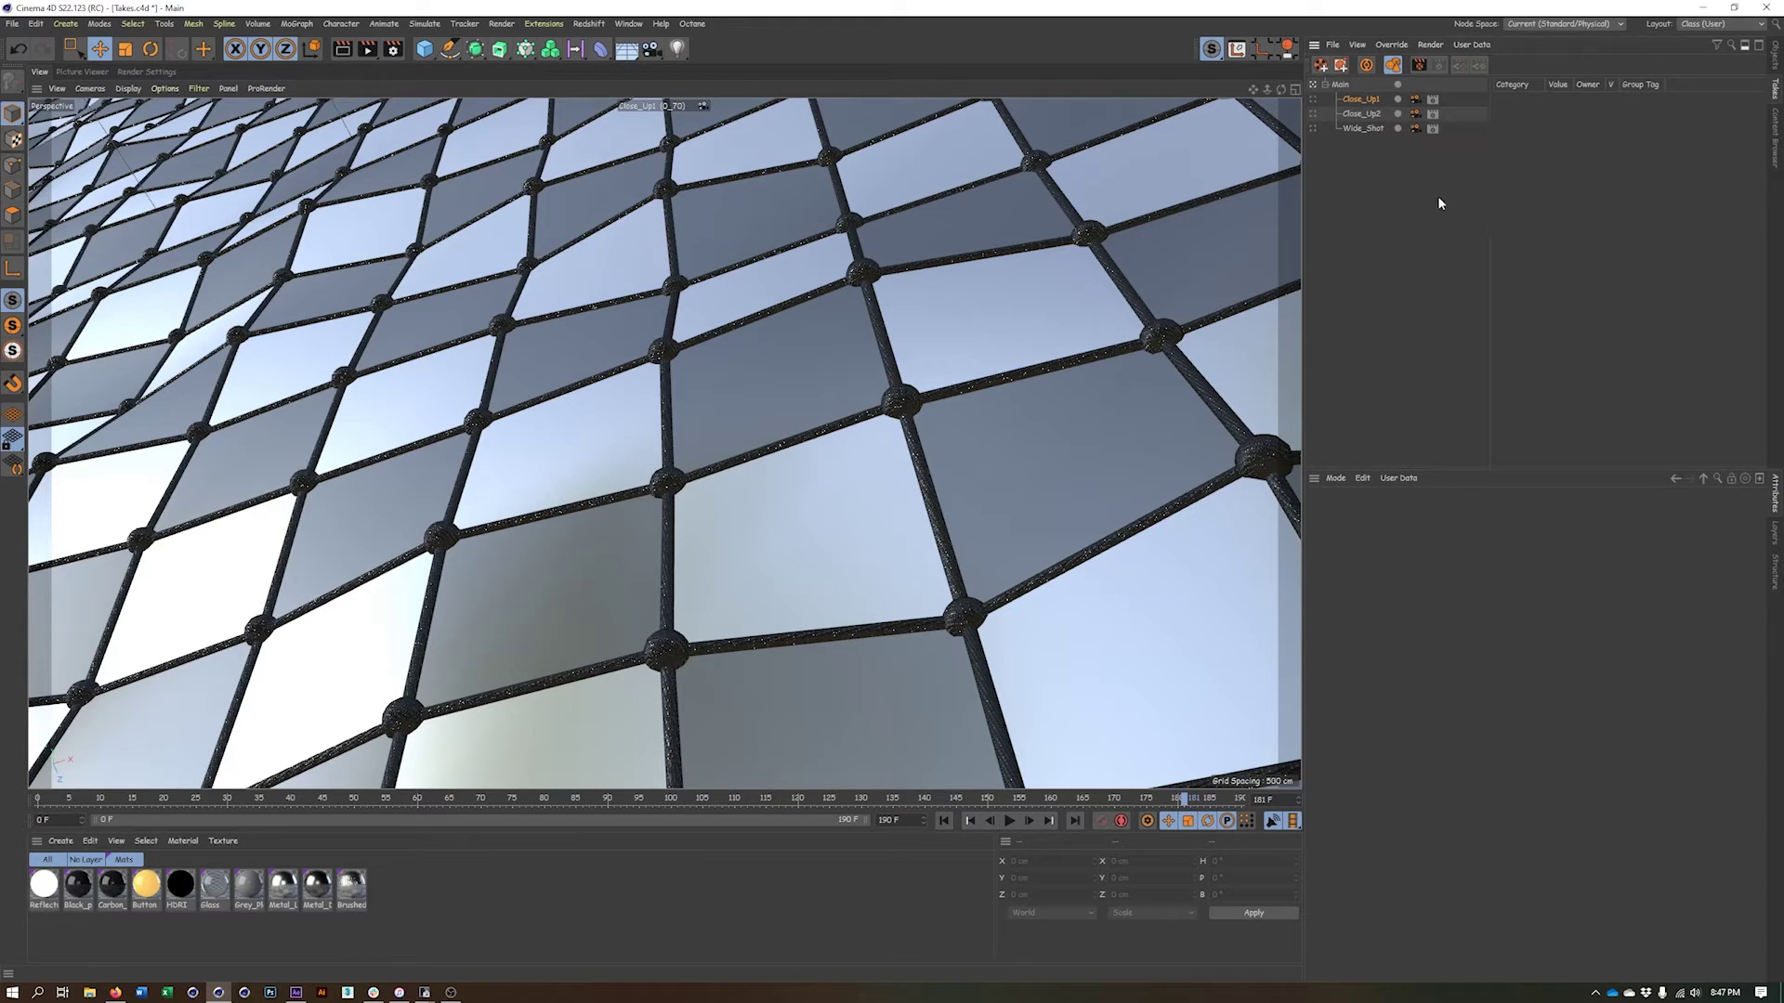
Switch between the takes to check each camera view, ending on Close_Up1
click(1312, 100)
click(1313, 113)
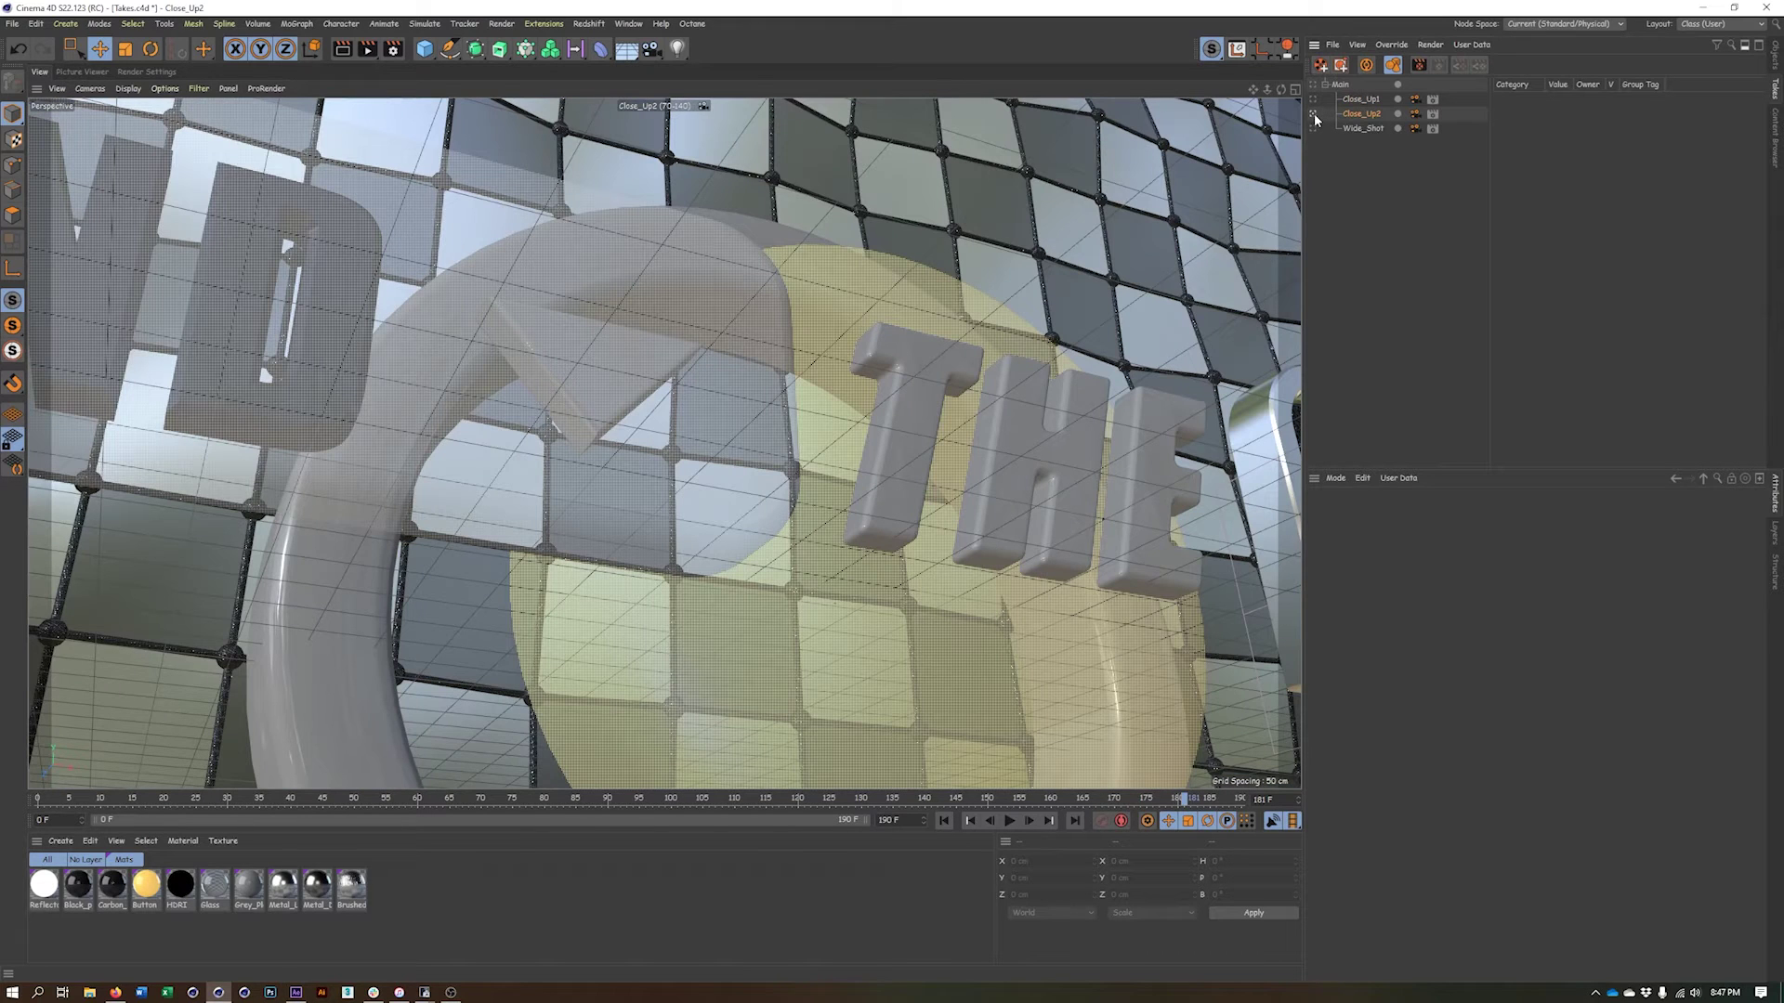
click(1314, 129)
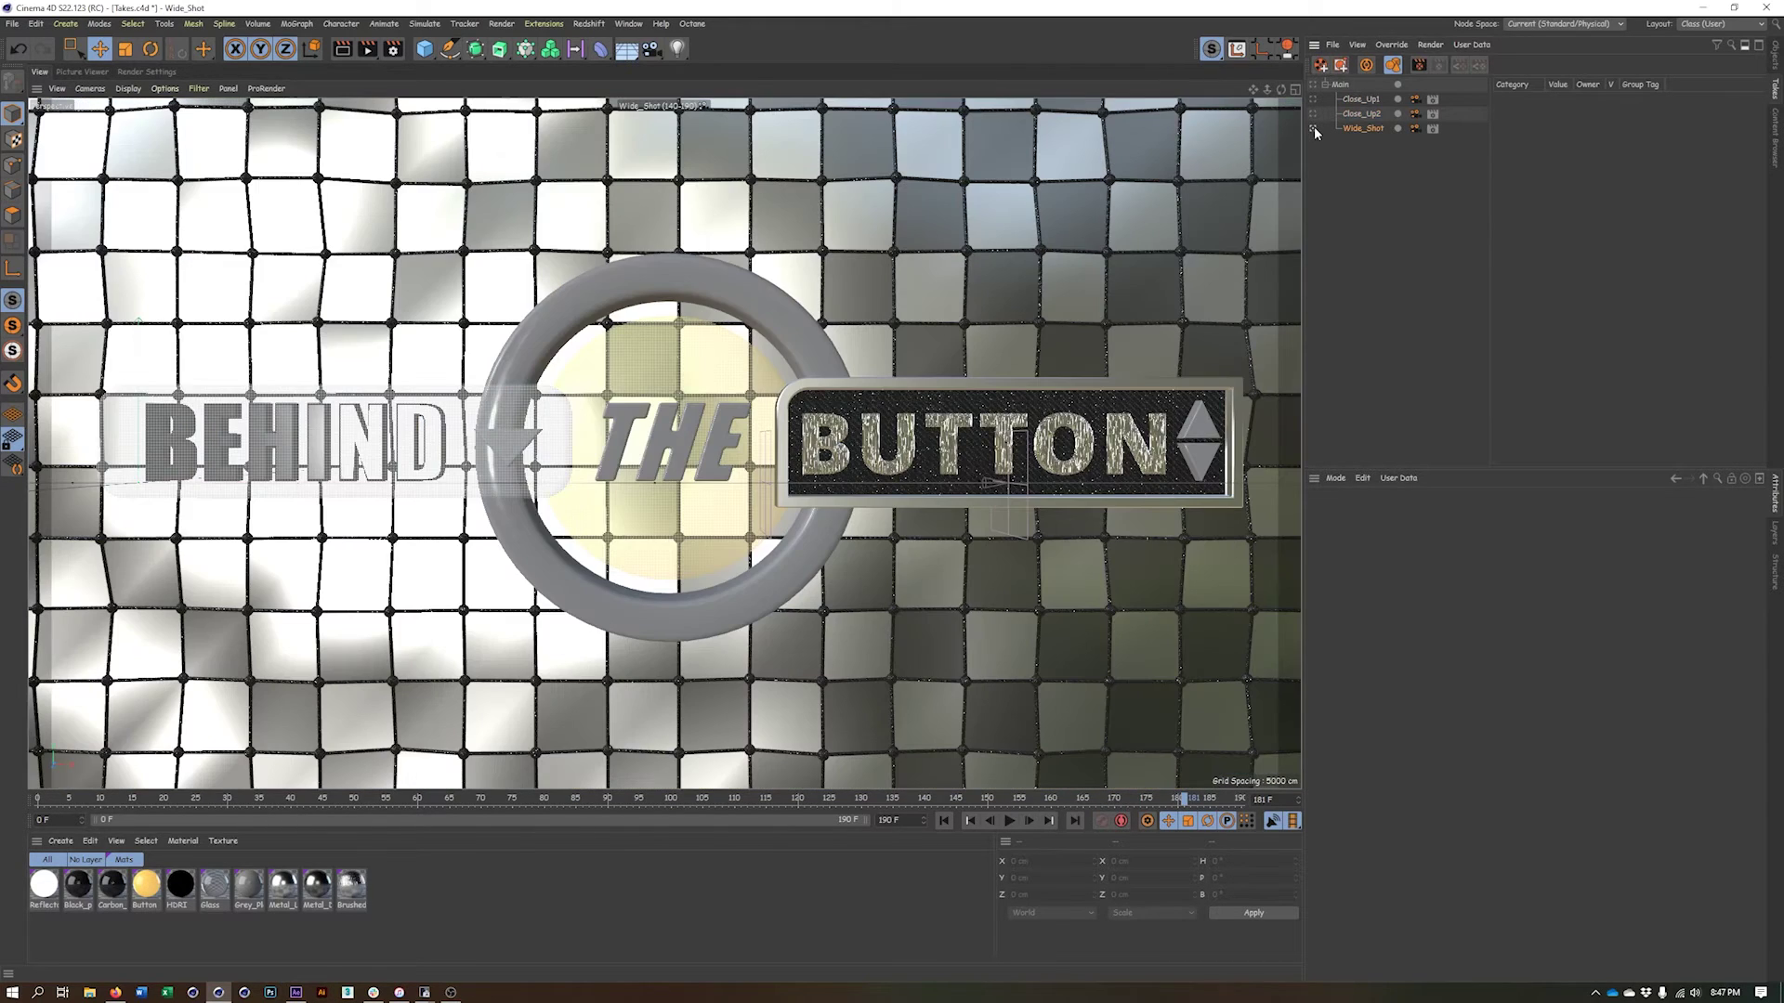
click(1313, 113)
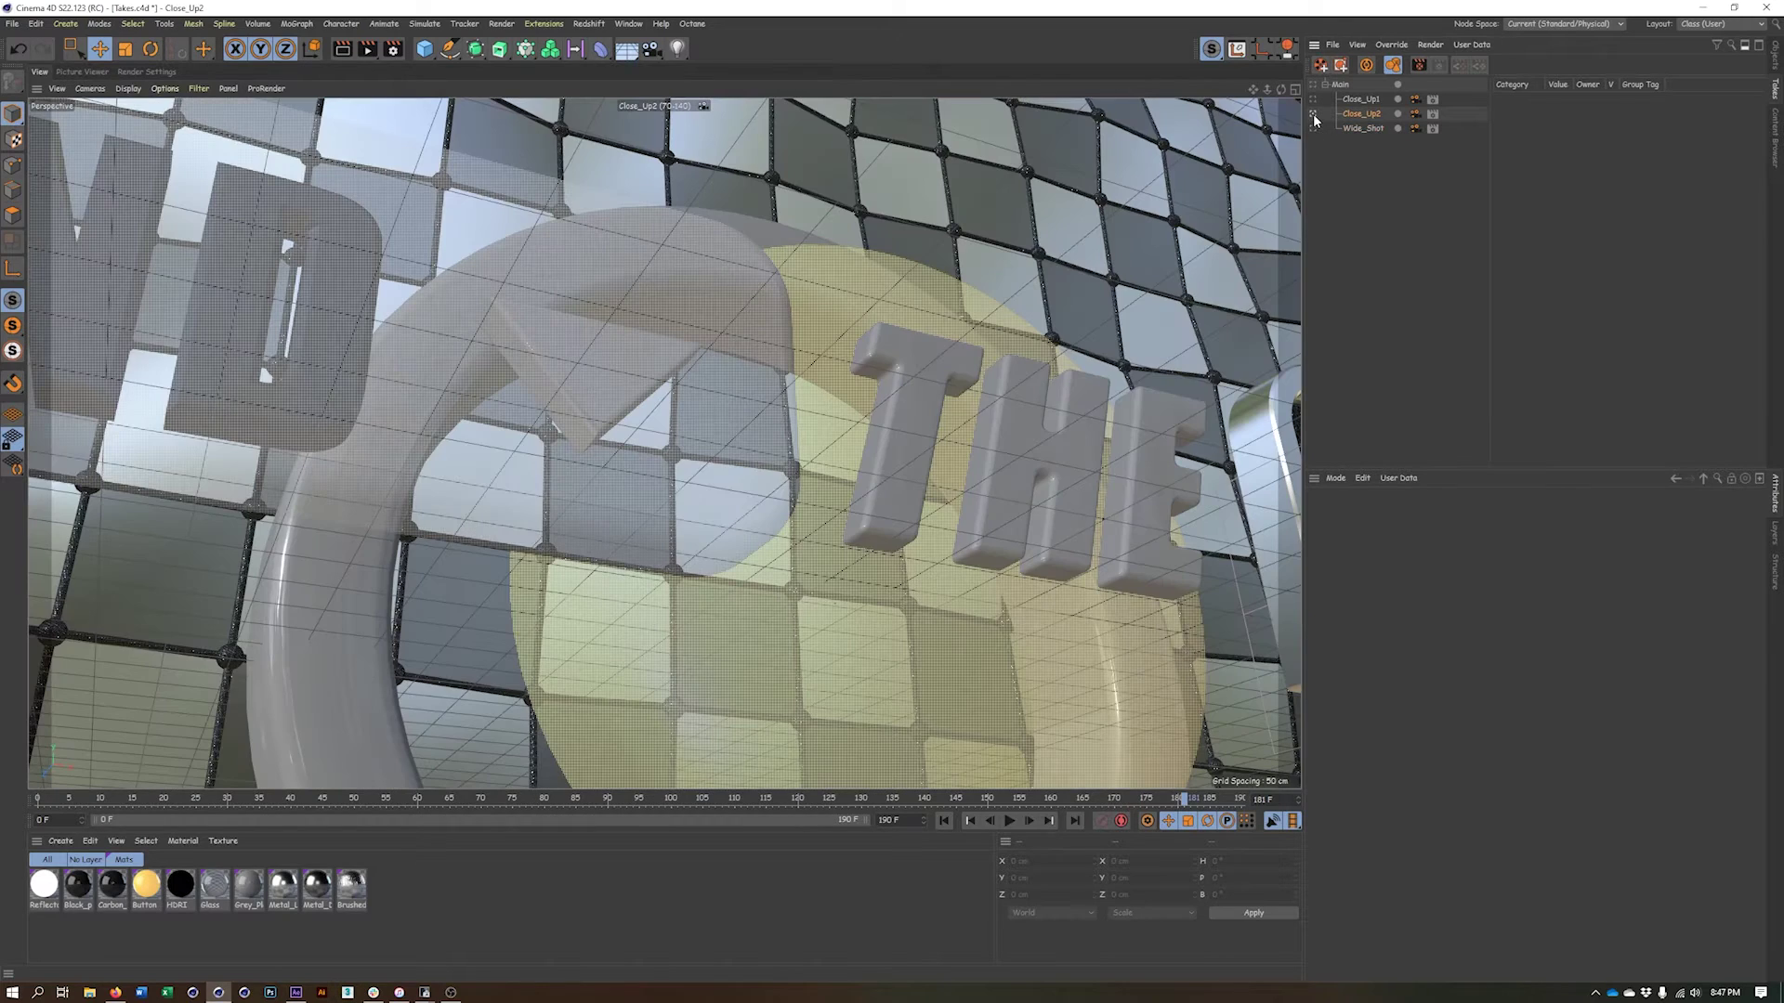
click(1314, 99)
click(1313, 114)
click(1314, 129)
click(1314, 114)
click(1313, 99)
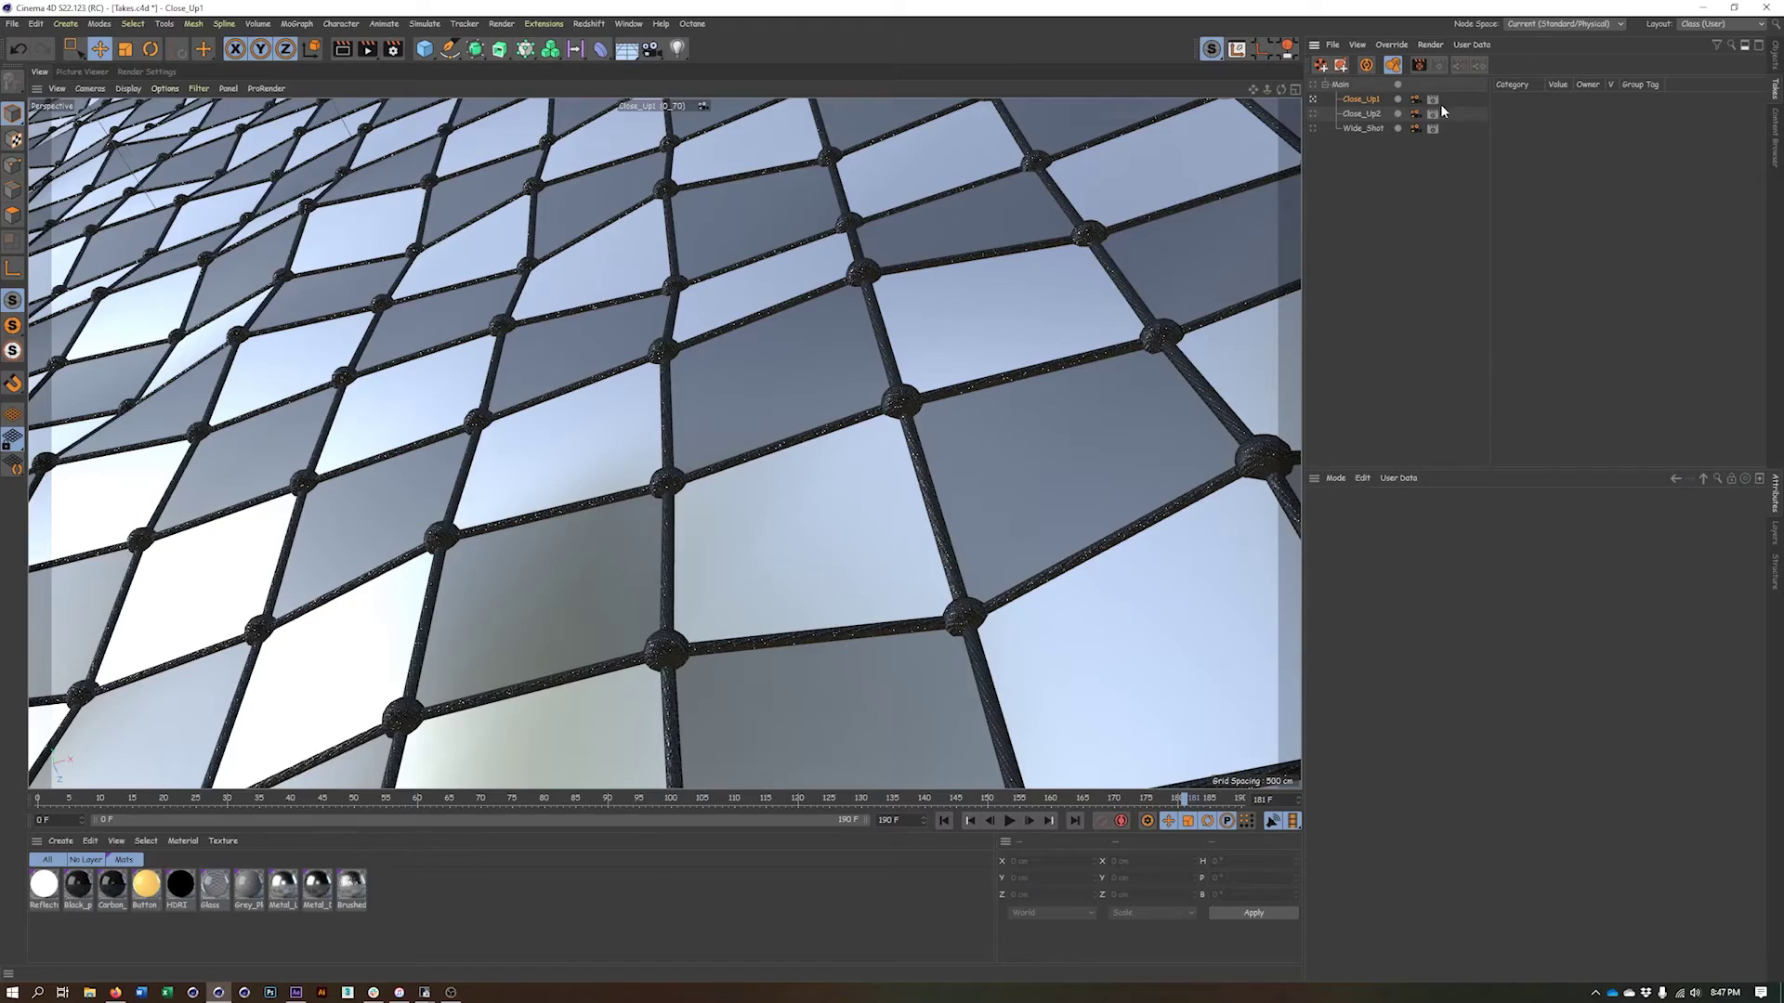
click(1435, 100)
click(1472, 128)
click(1437, 113)
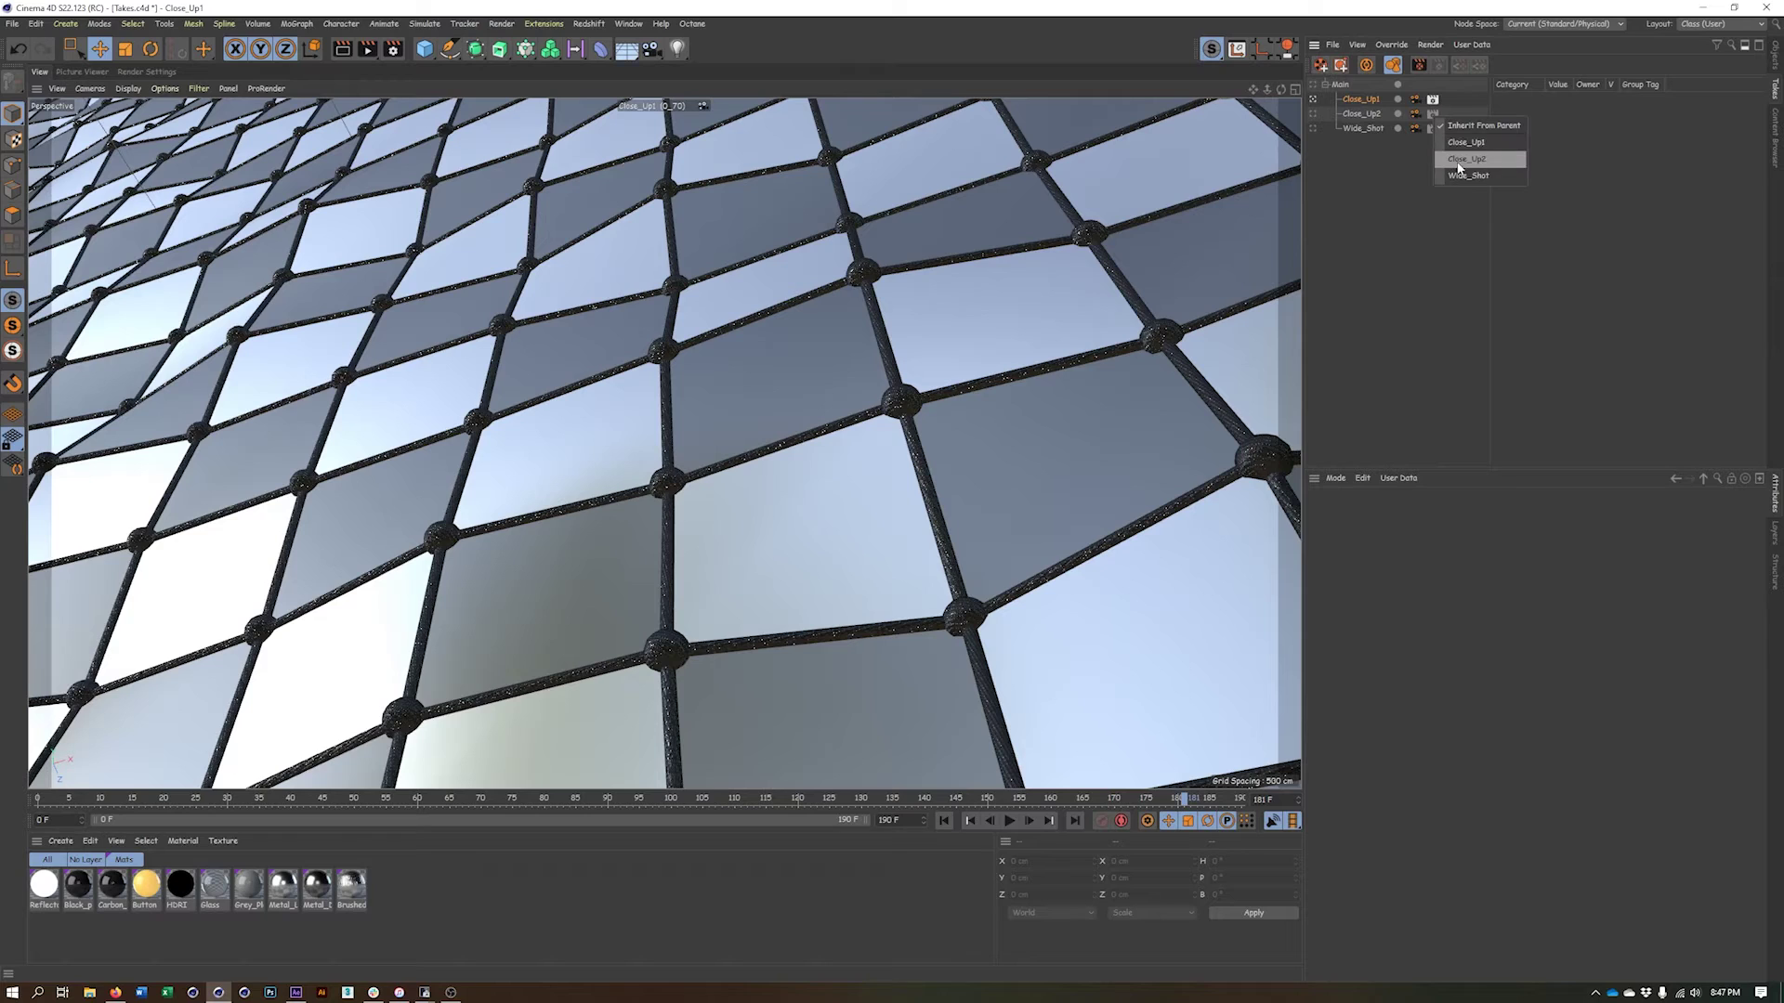
click(1458, 164)
click(1431, 128)
click(1452, 187)
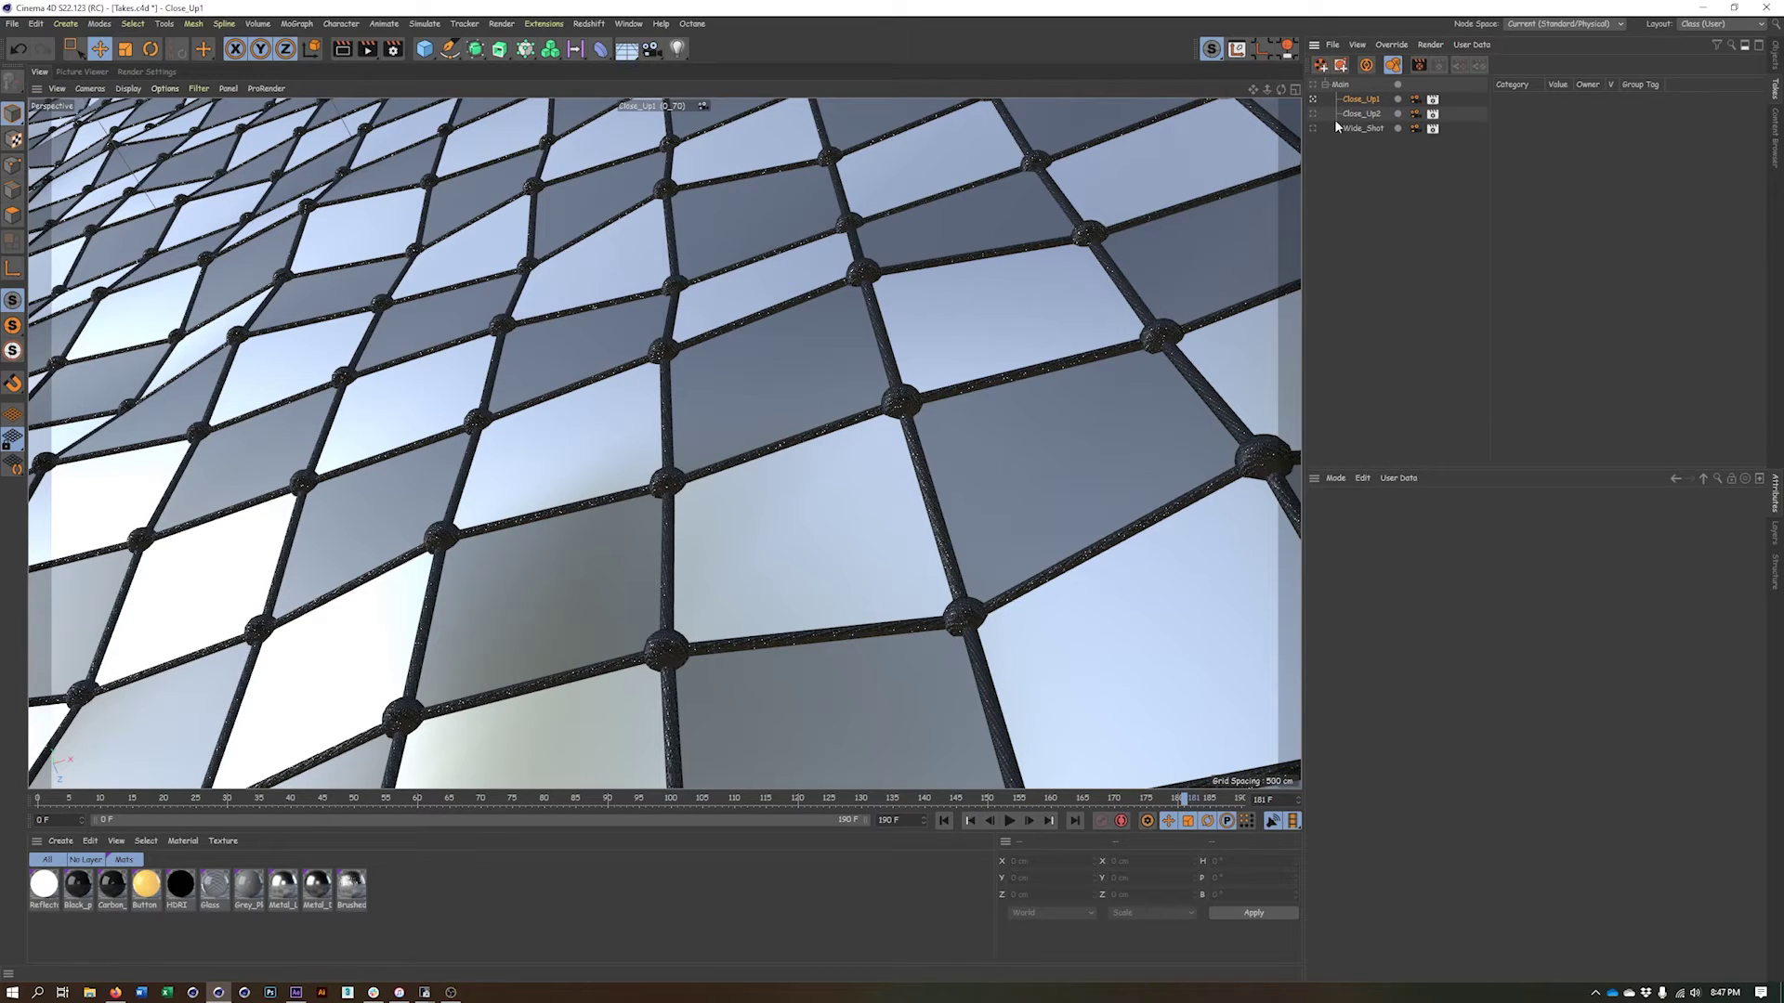
click(149, 73)
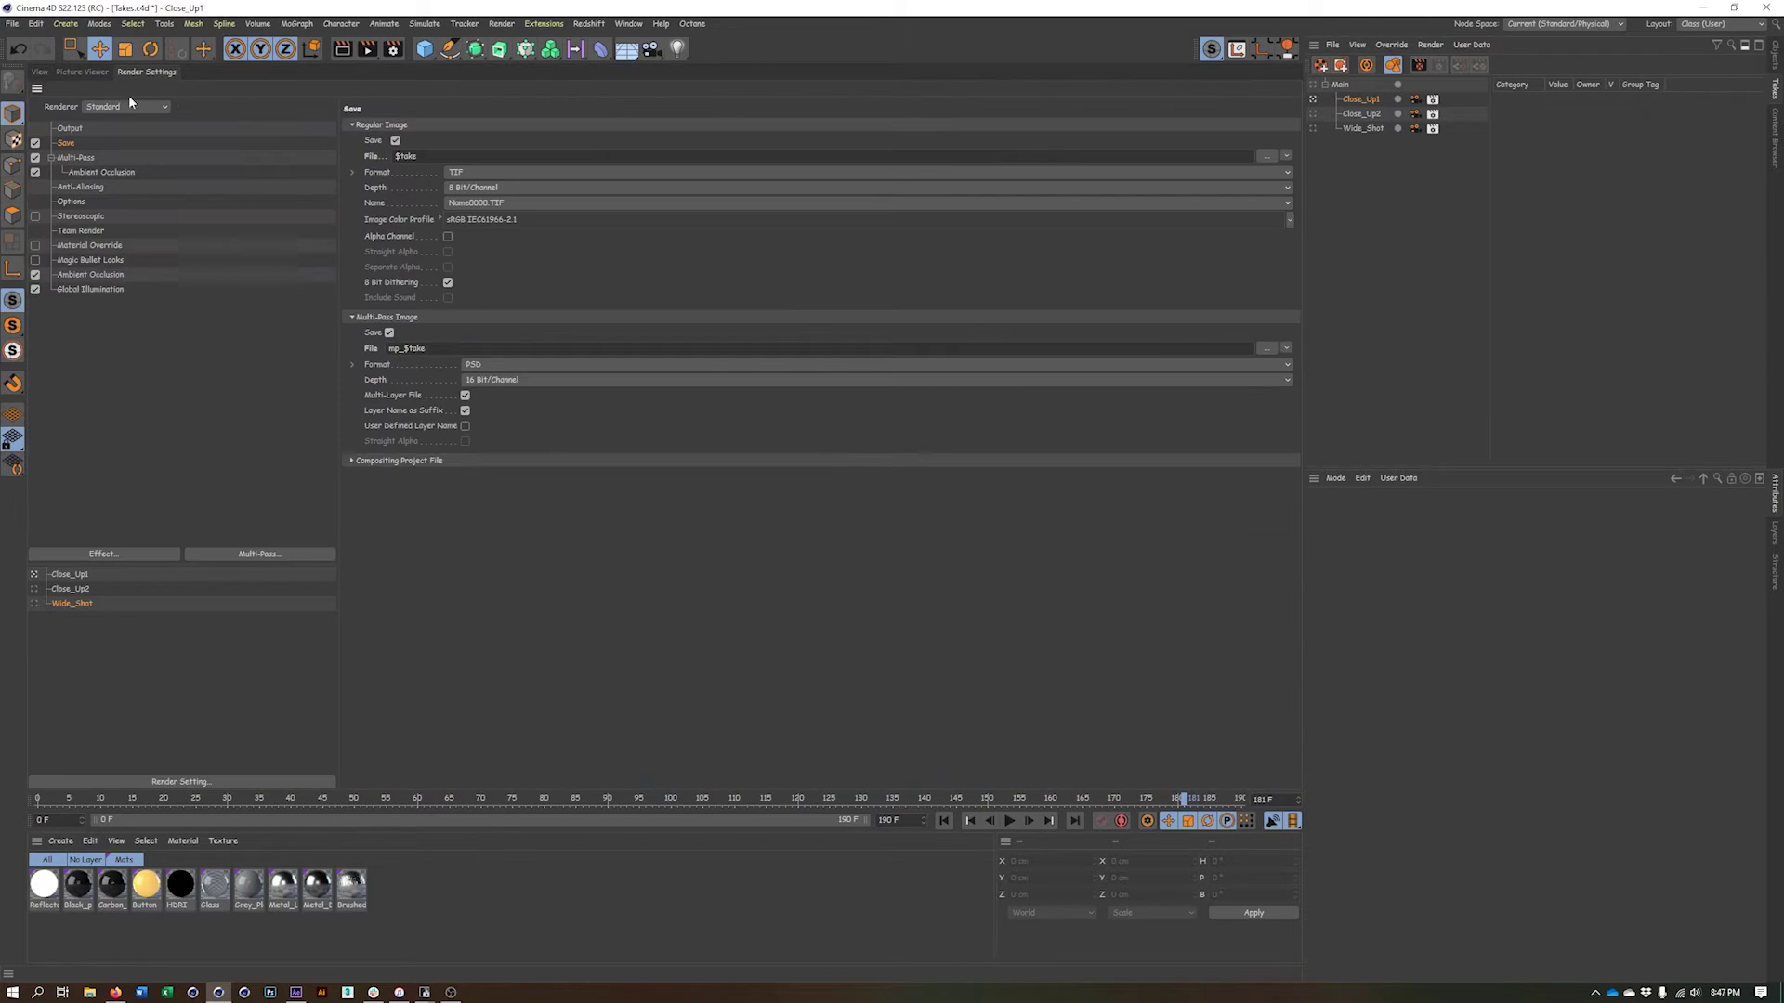
click(1312, 113)
click(1313, 128)
click(1313, 100)
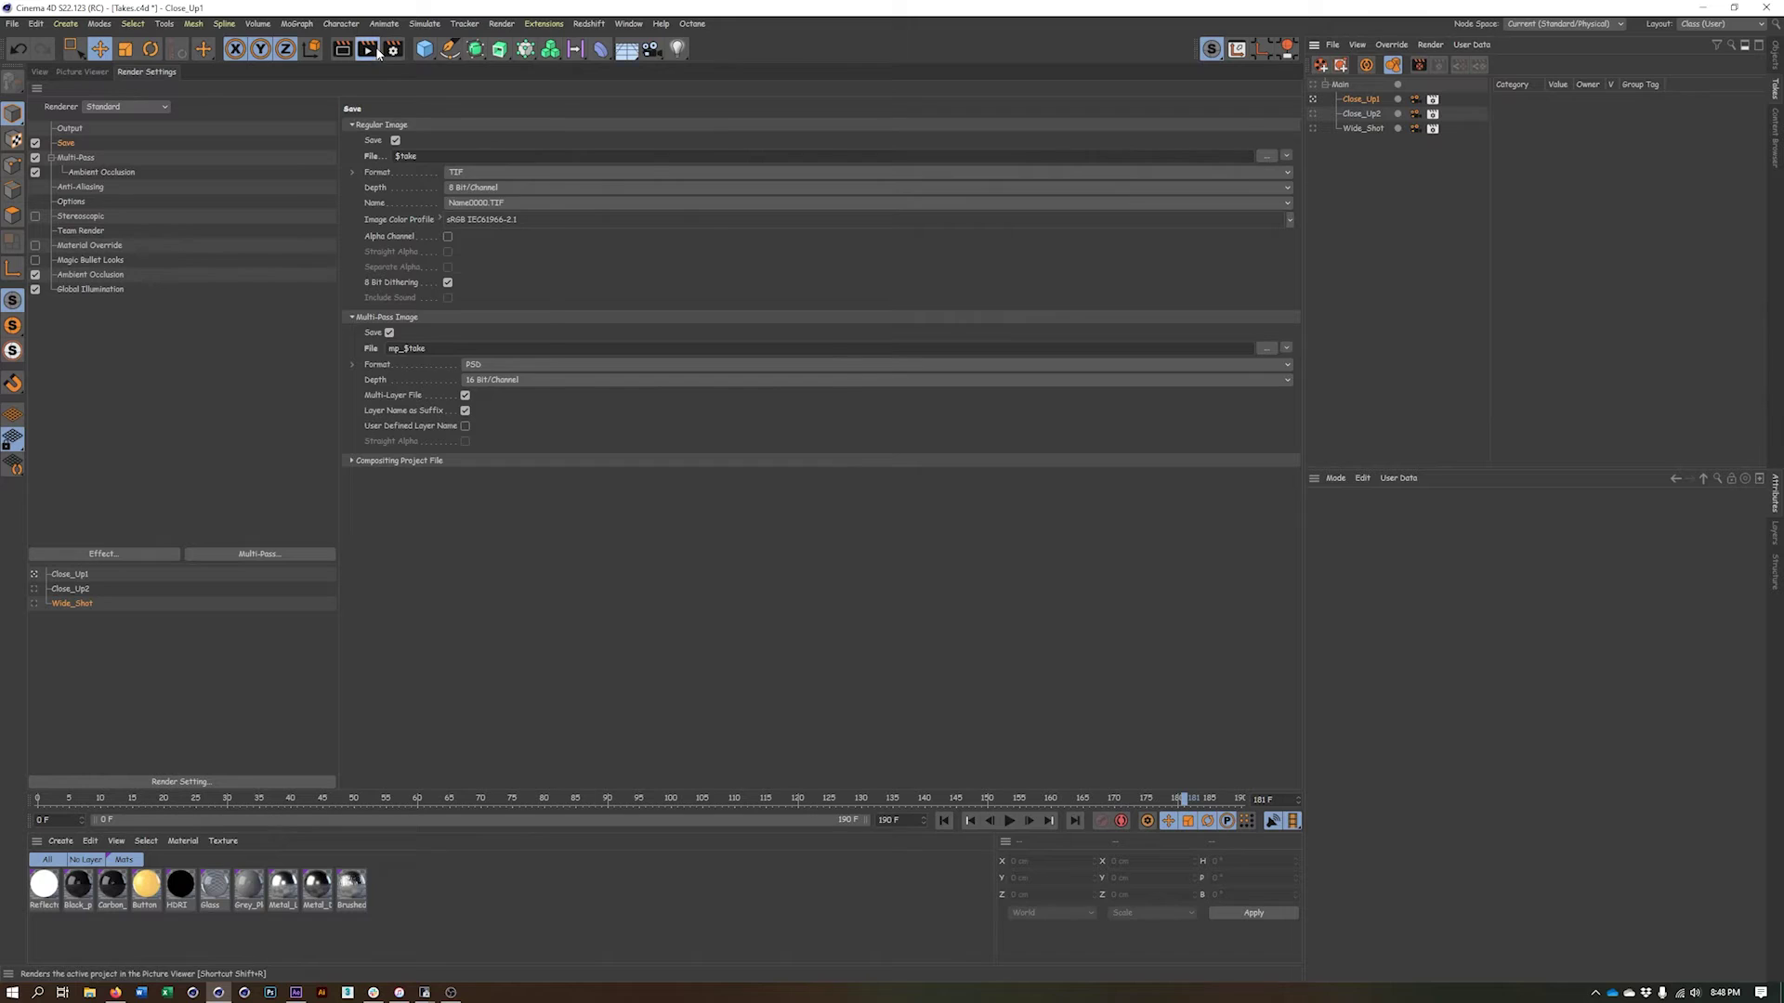
drag(378, 53, 1225, 122)
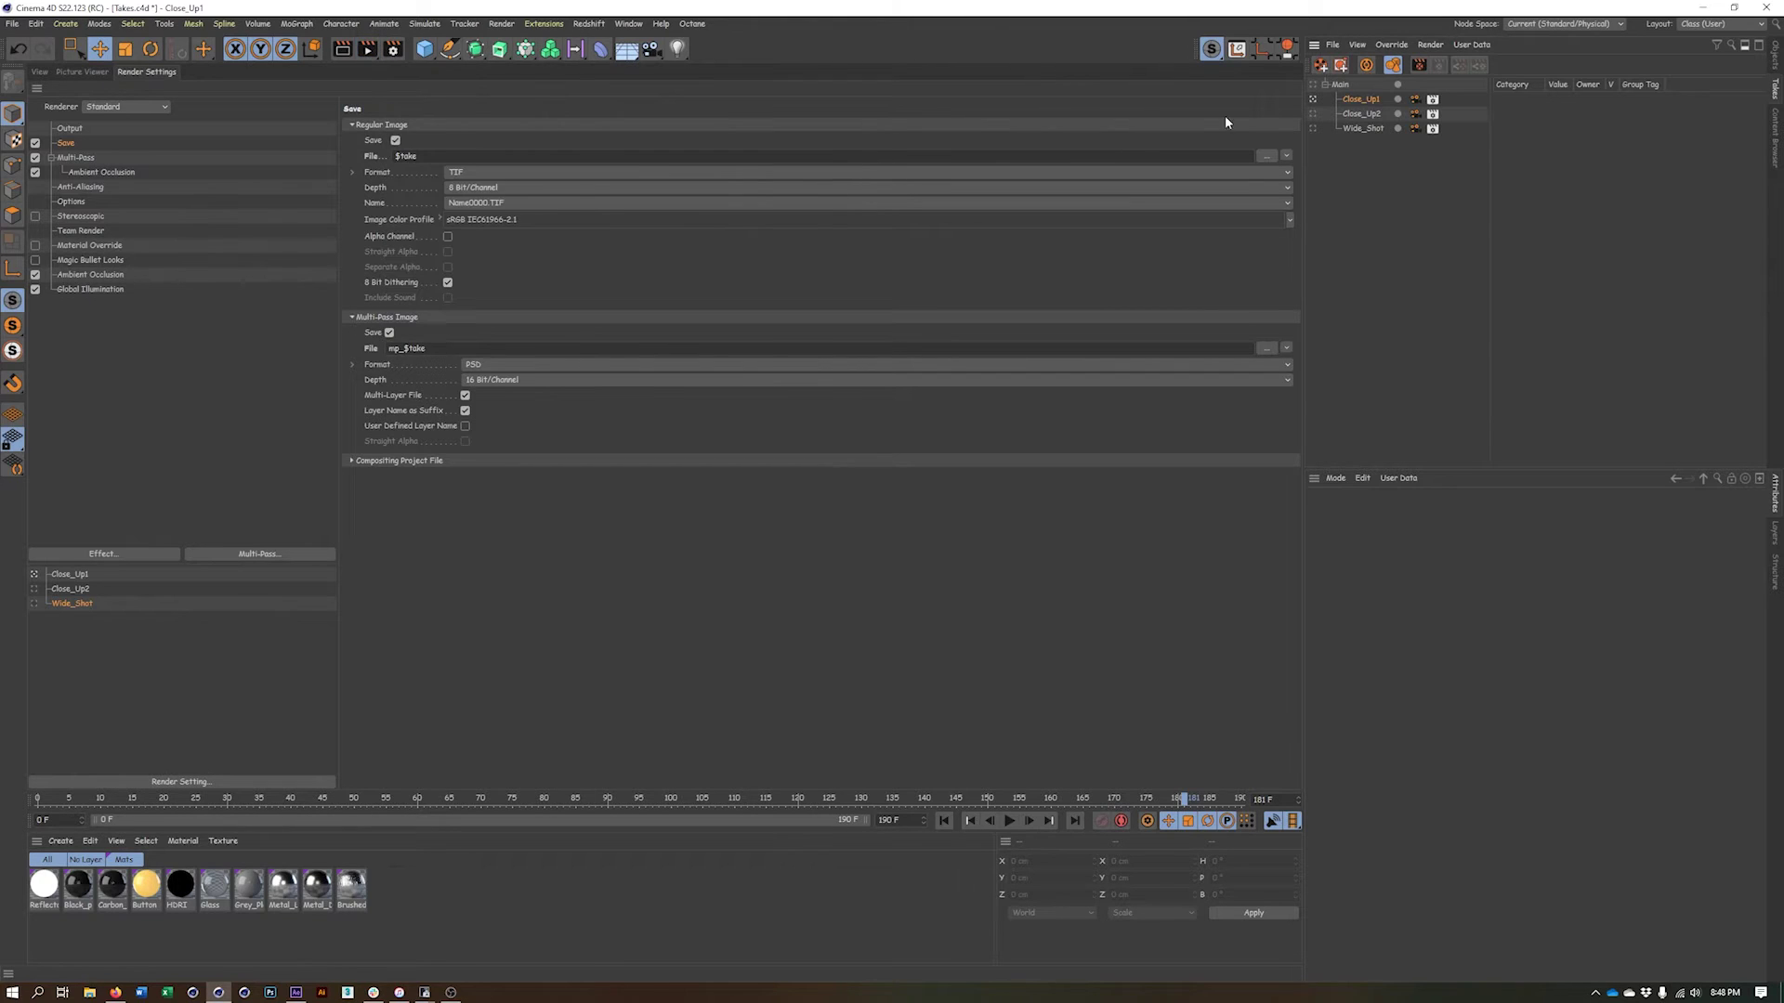
Mark the Close_Up1 and Close_Up2 takes for rendering and check the take render commands
click(1397, 99)
click(1397, 114)
click(1427, 45)
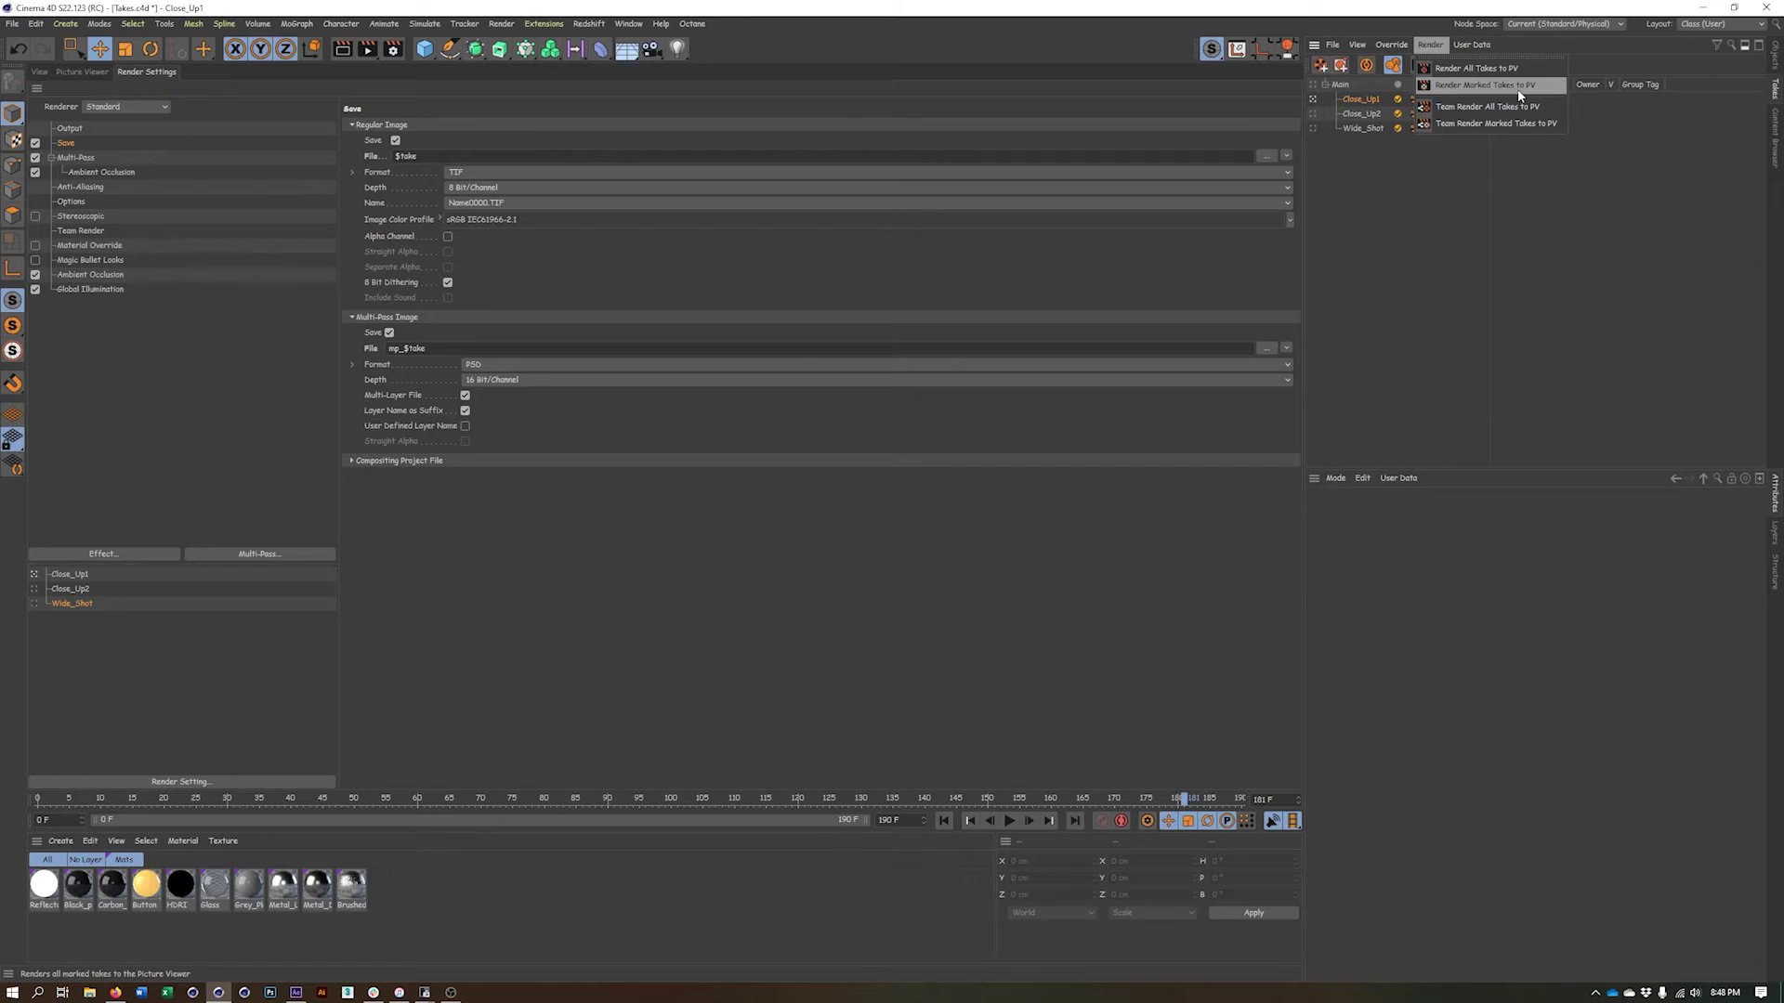
click(1373, 93)
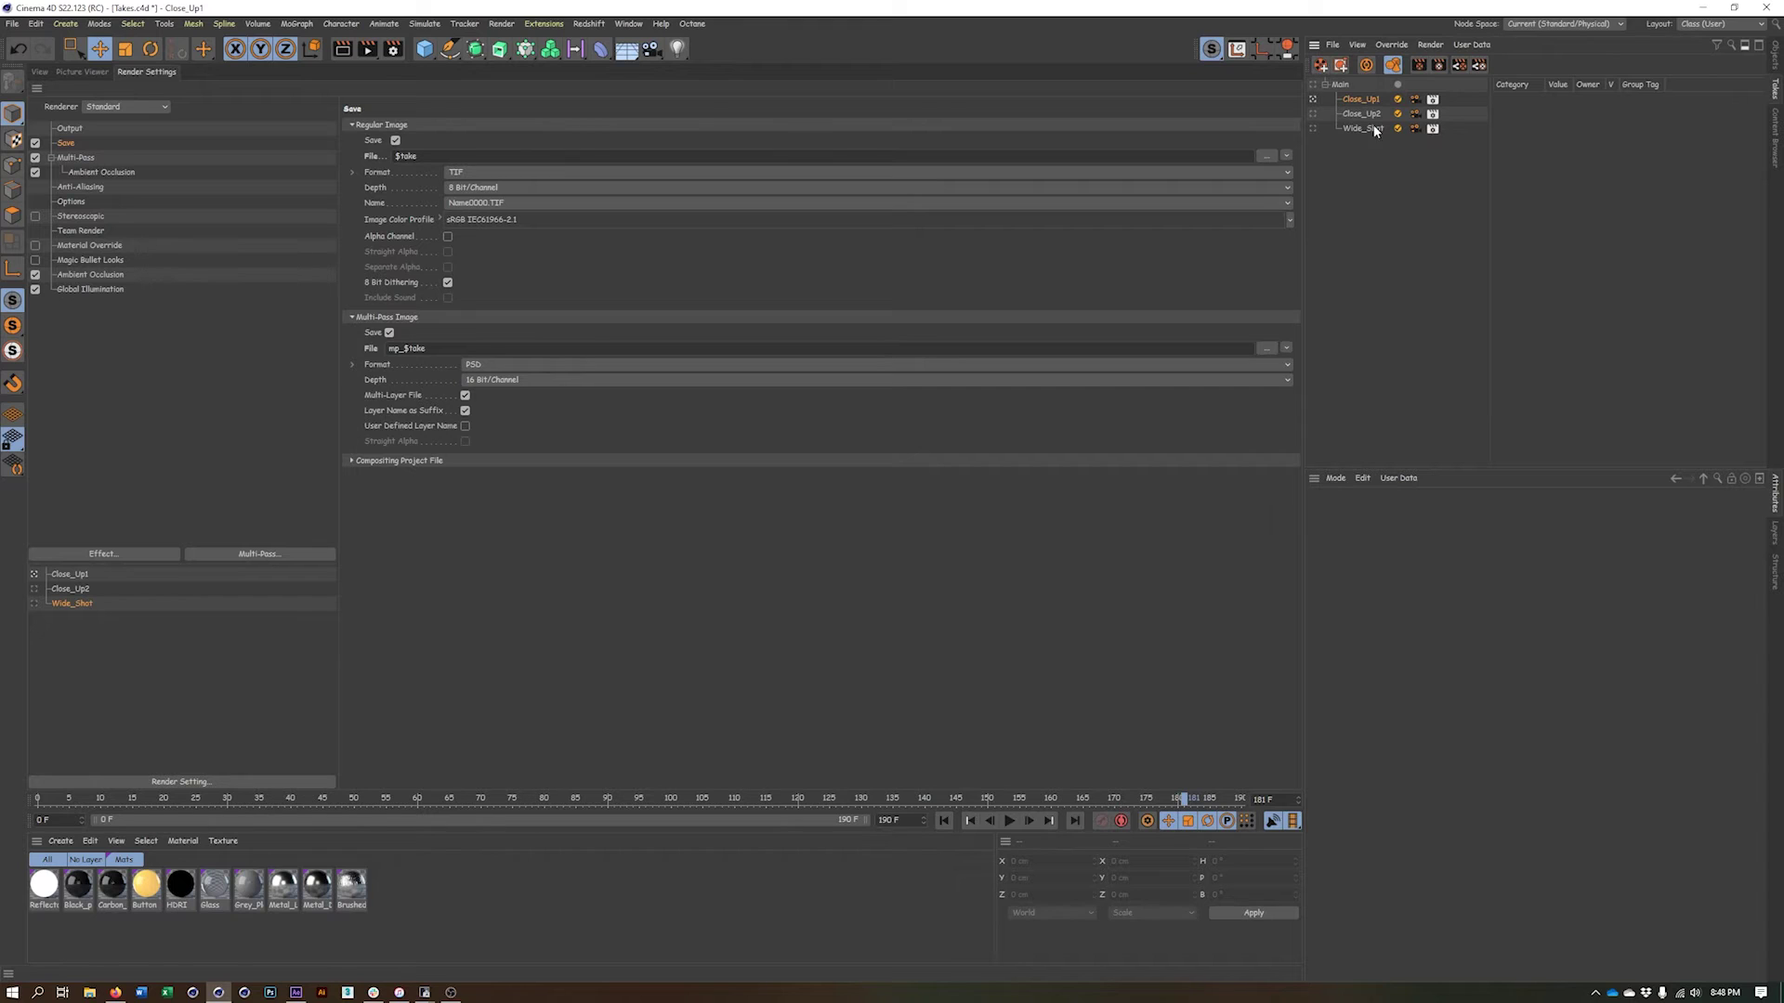
Activate the Main take and switch back to the 3D viewport
click(1318, 85)
click(39, 72)
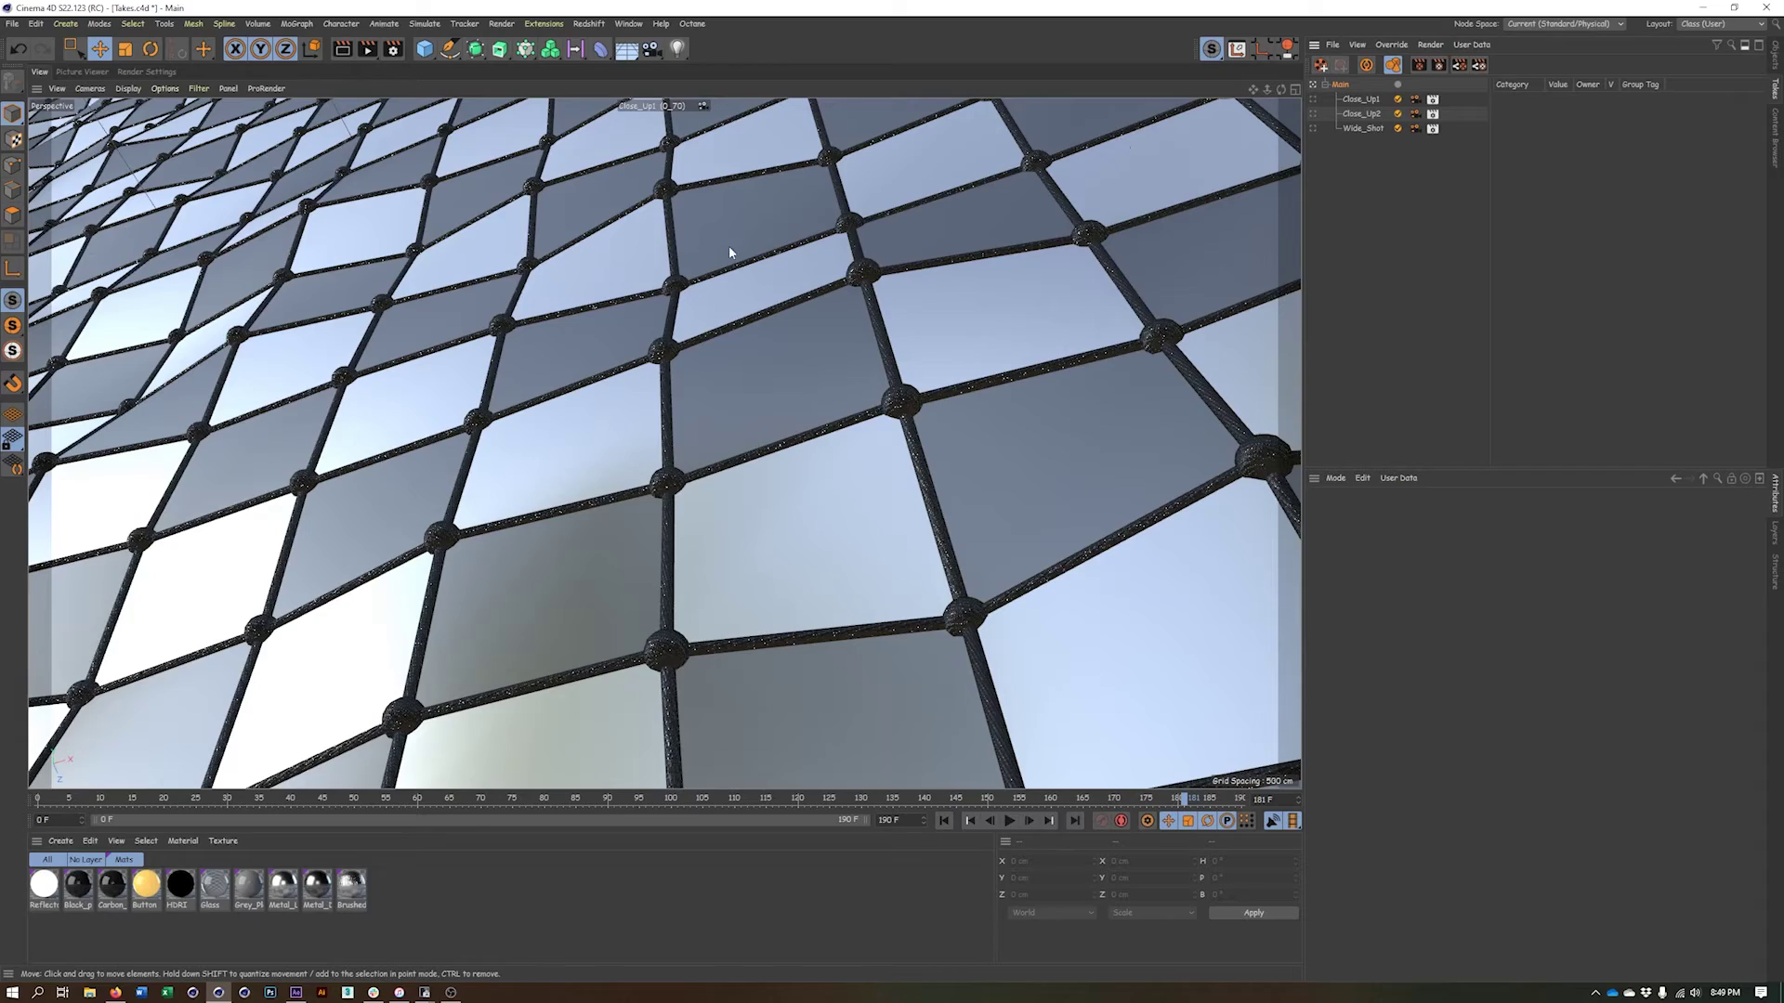
Scrub to frame 161, view through the Wide_Shot camera, play forward, and show the takes
drag(39, 806, 1059, 840)
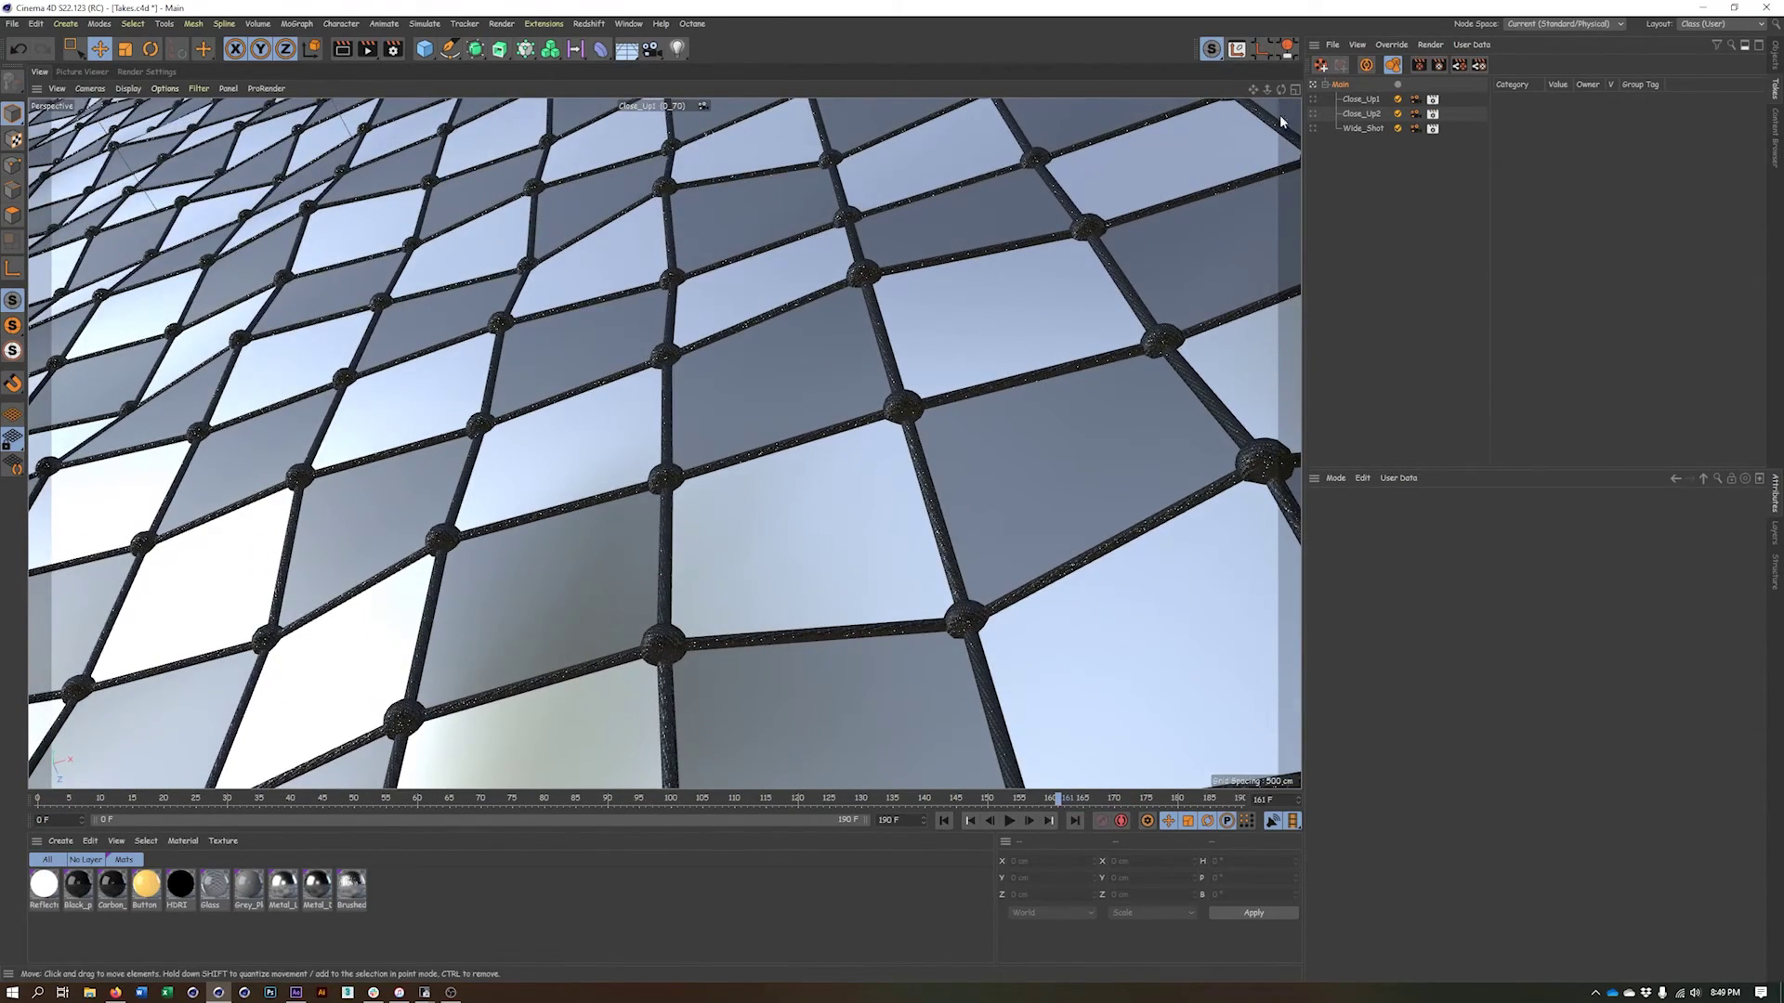
click(1772, 61)
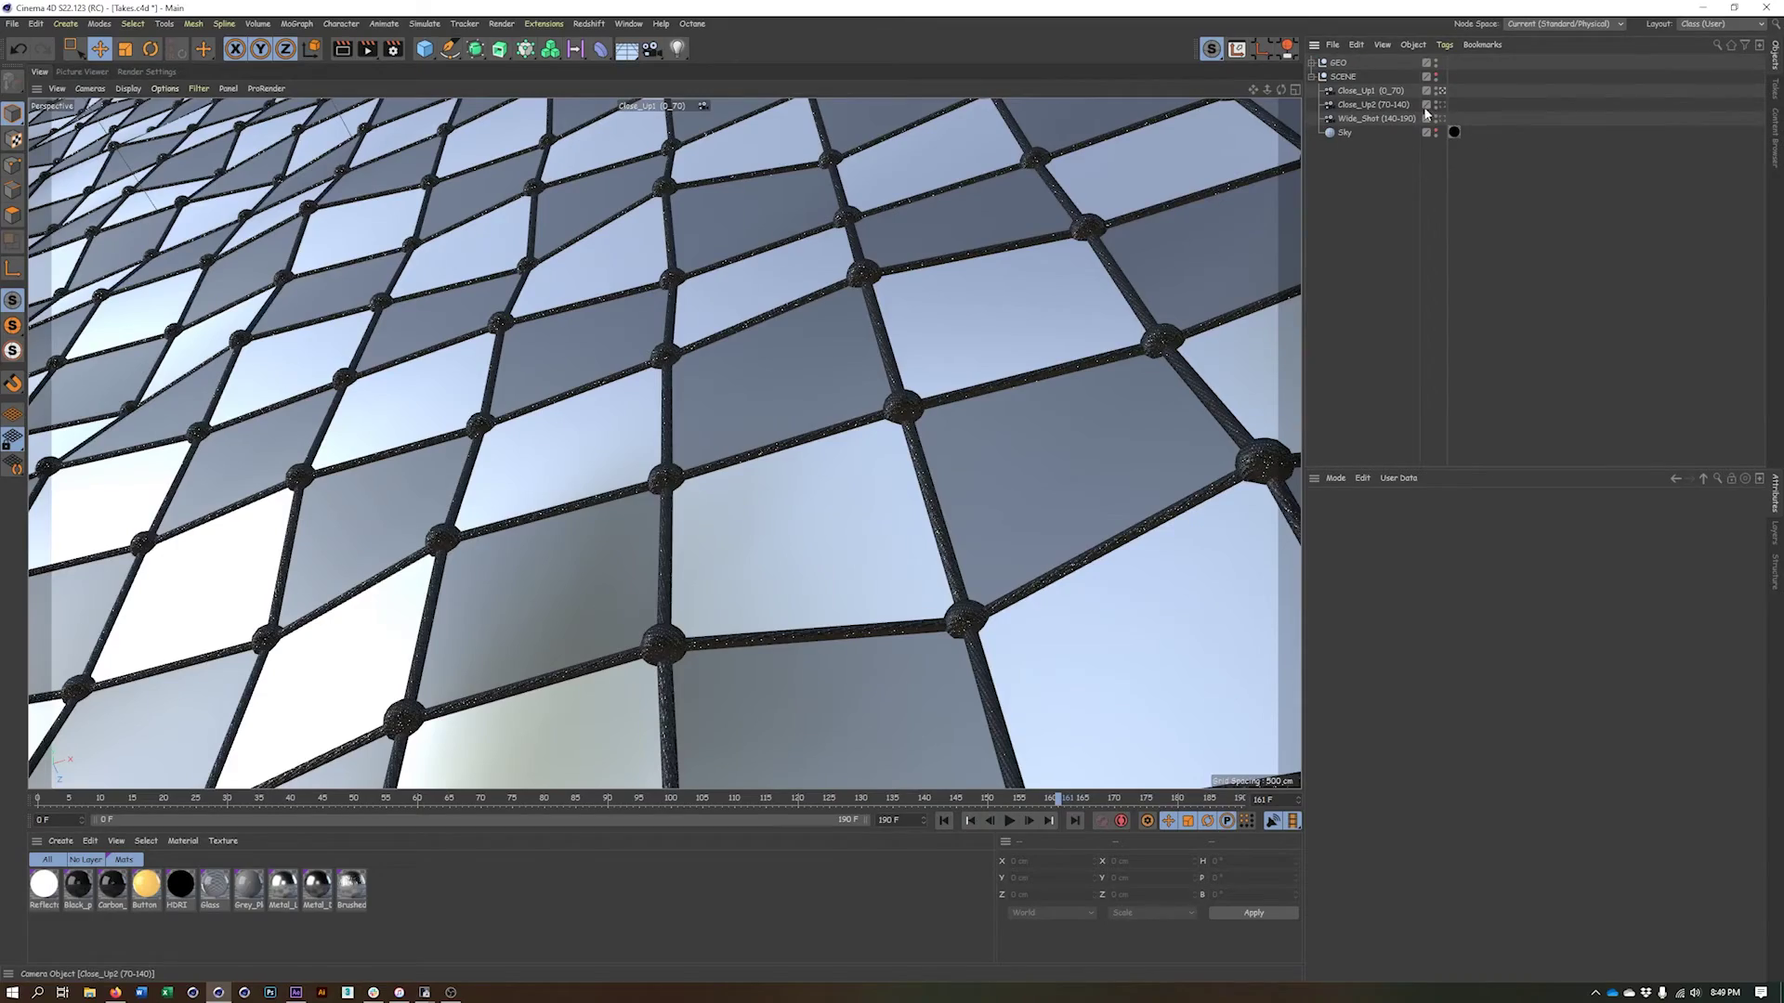
click(1441, 119)
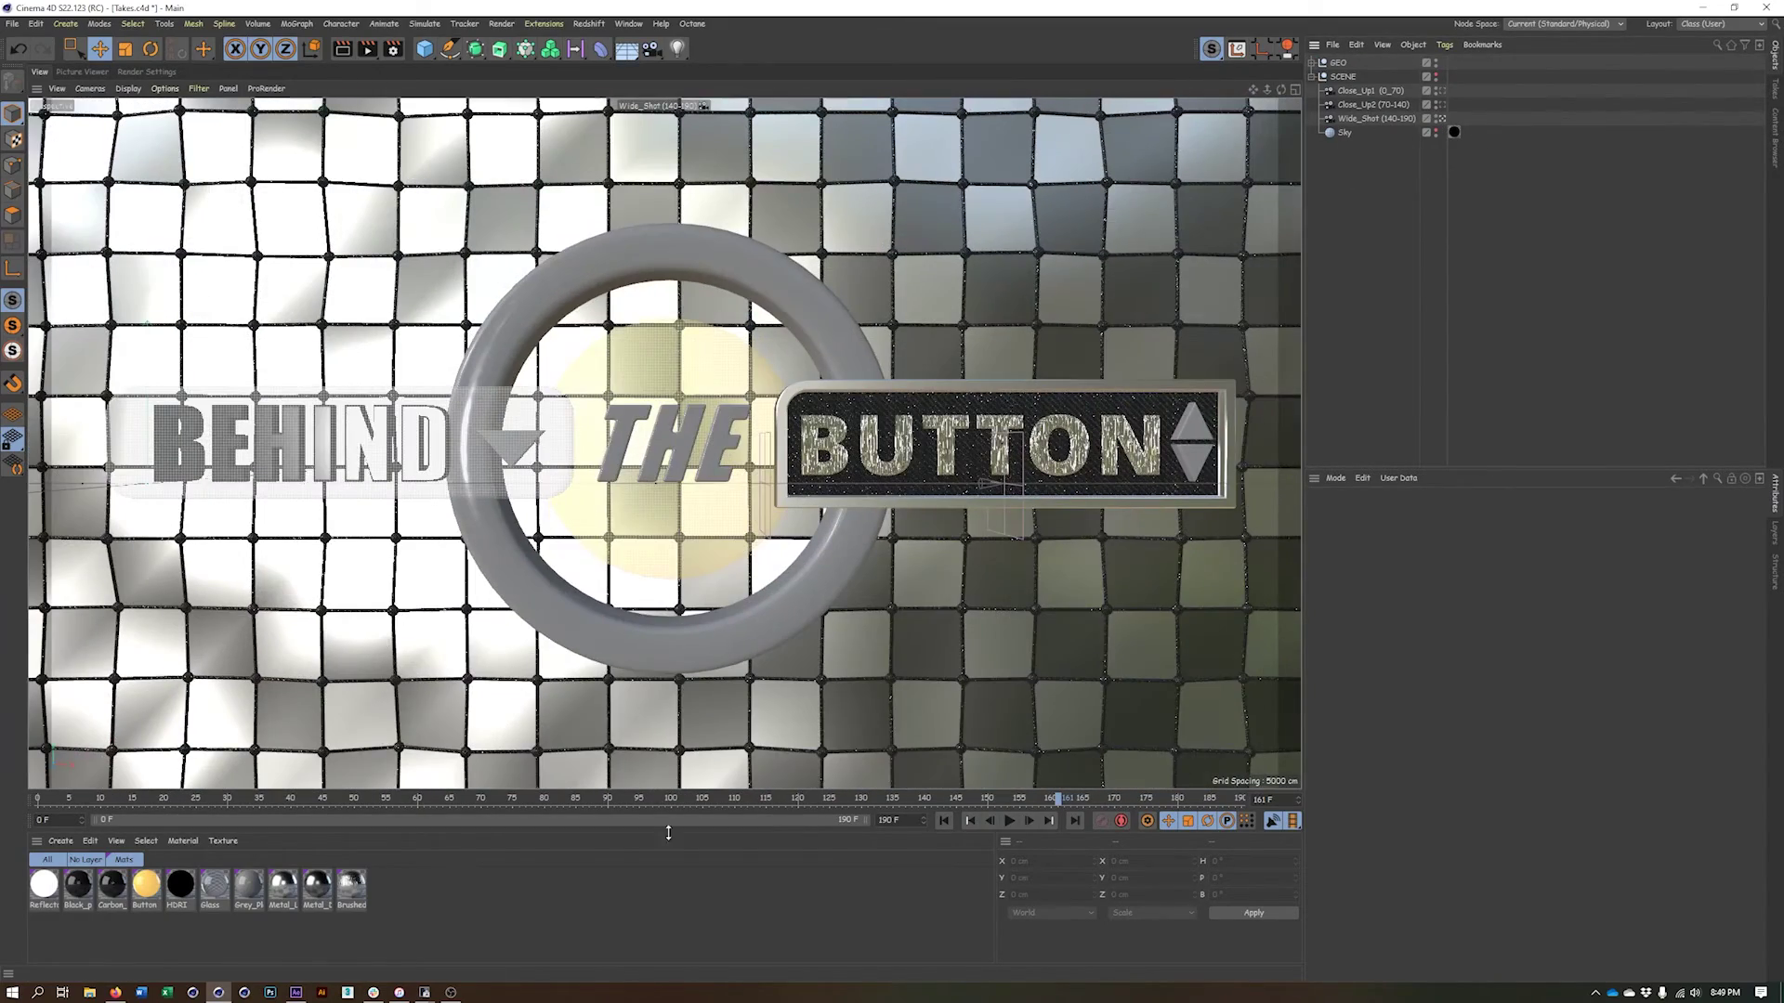
drag(1060, 801, 914, 799)
key(F8)
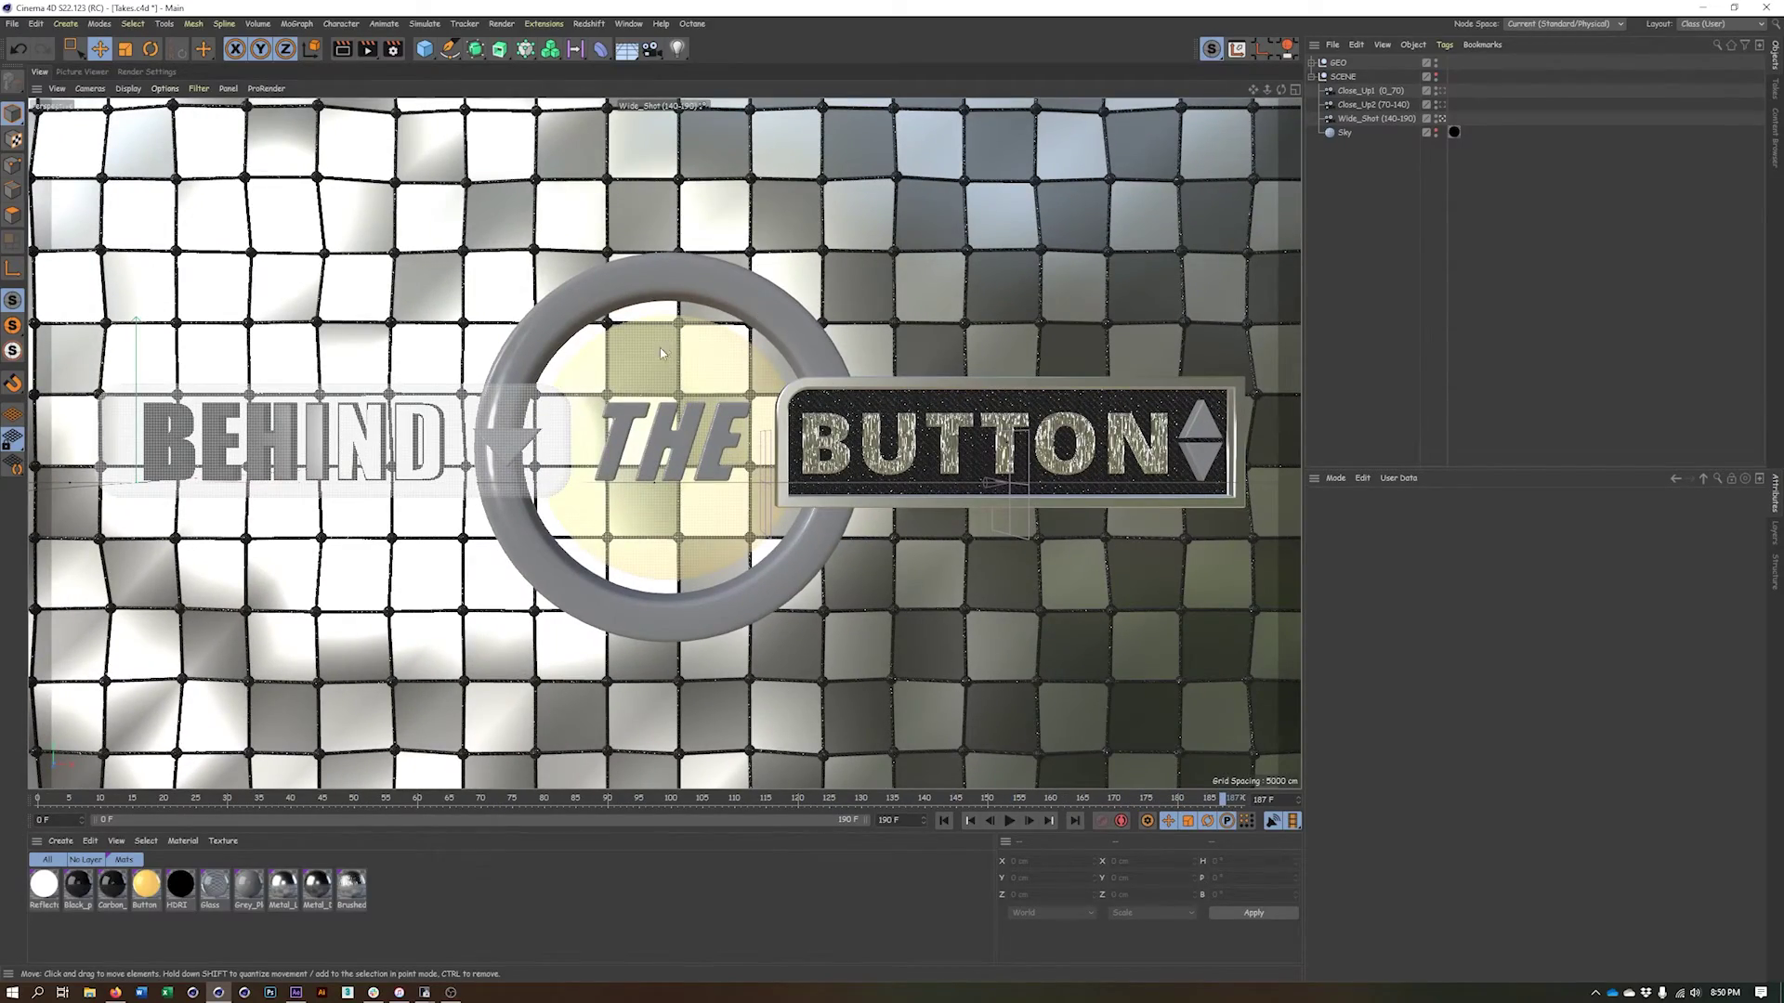
click(1777, 94)
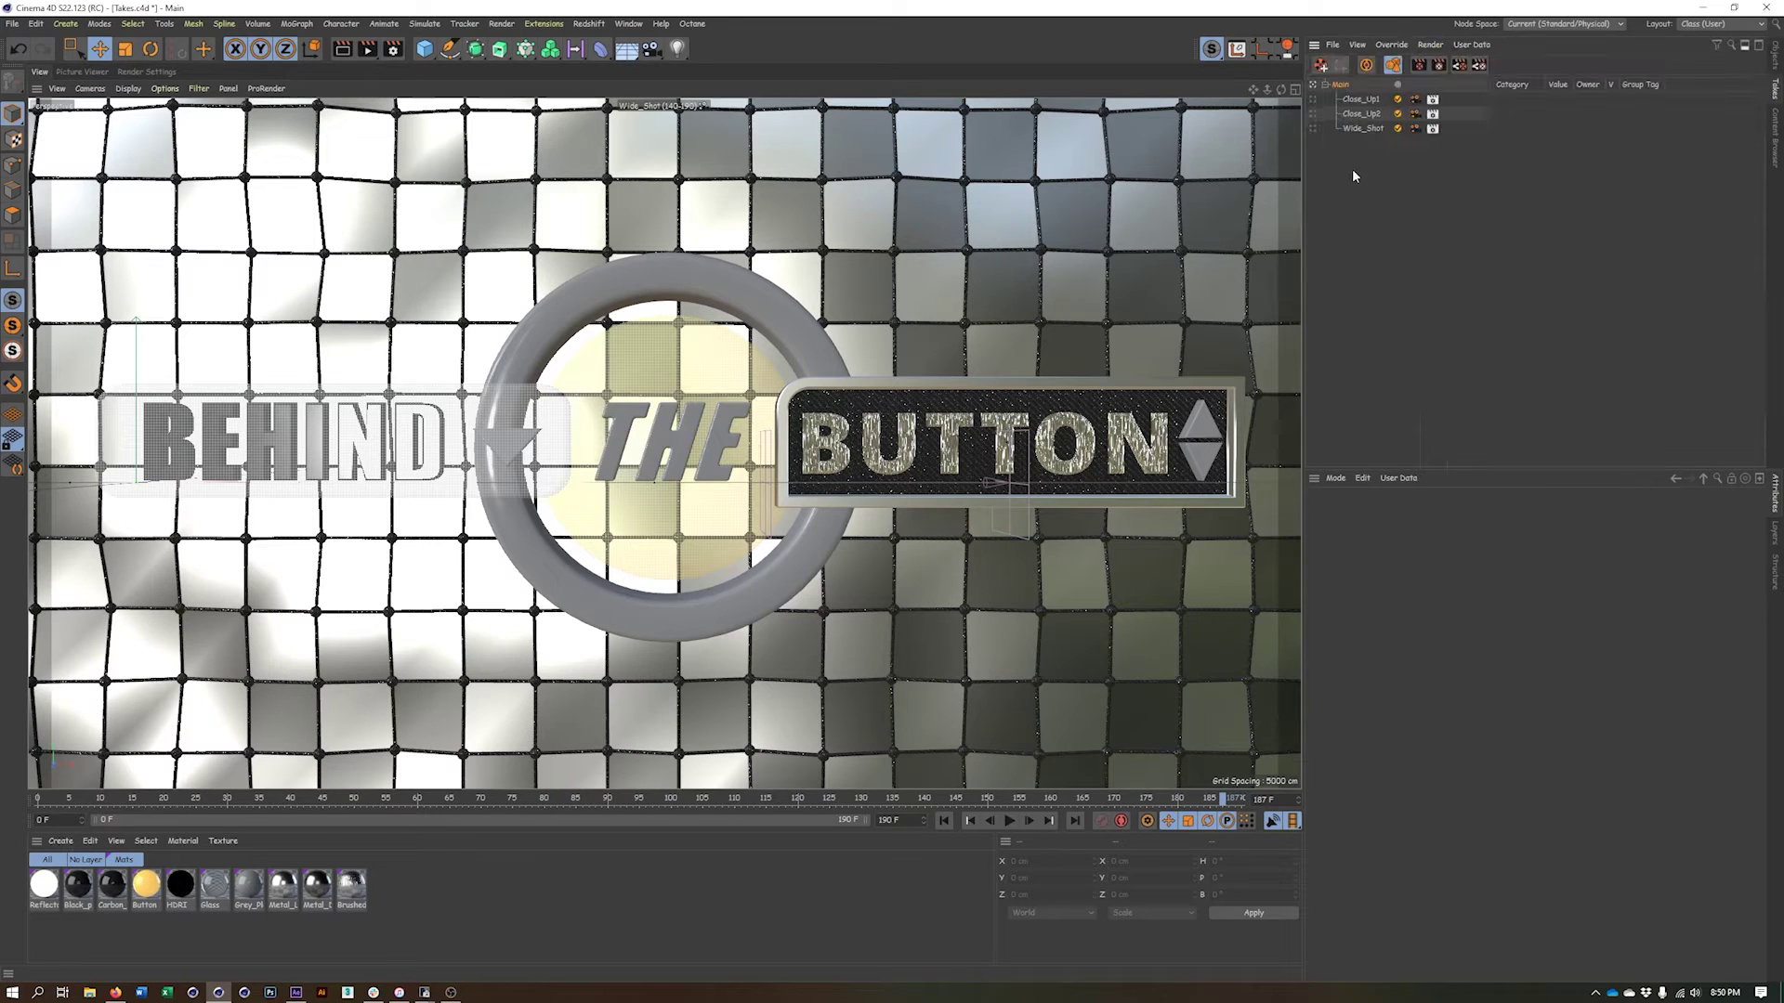
Create a new take under Main and rename it Purple_button
right_click(1354, 117)
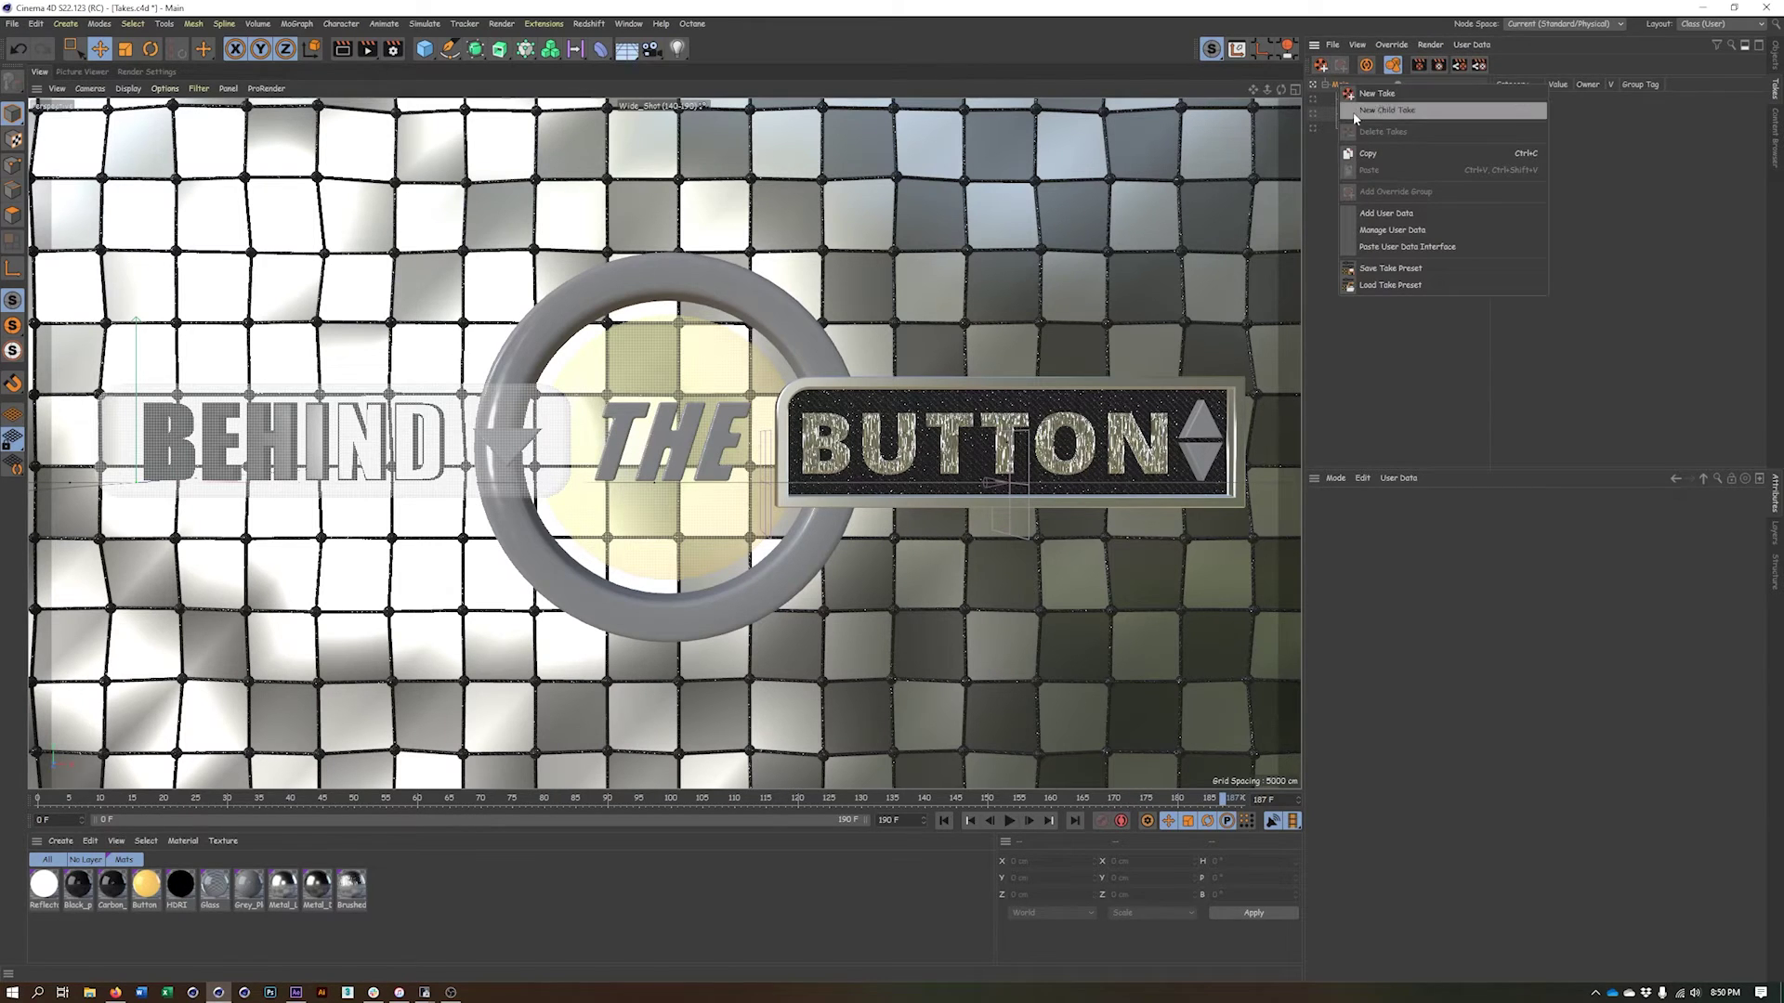
click(1356, 110)
double_click(1365, 99)
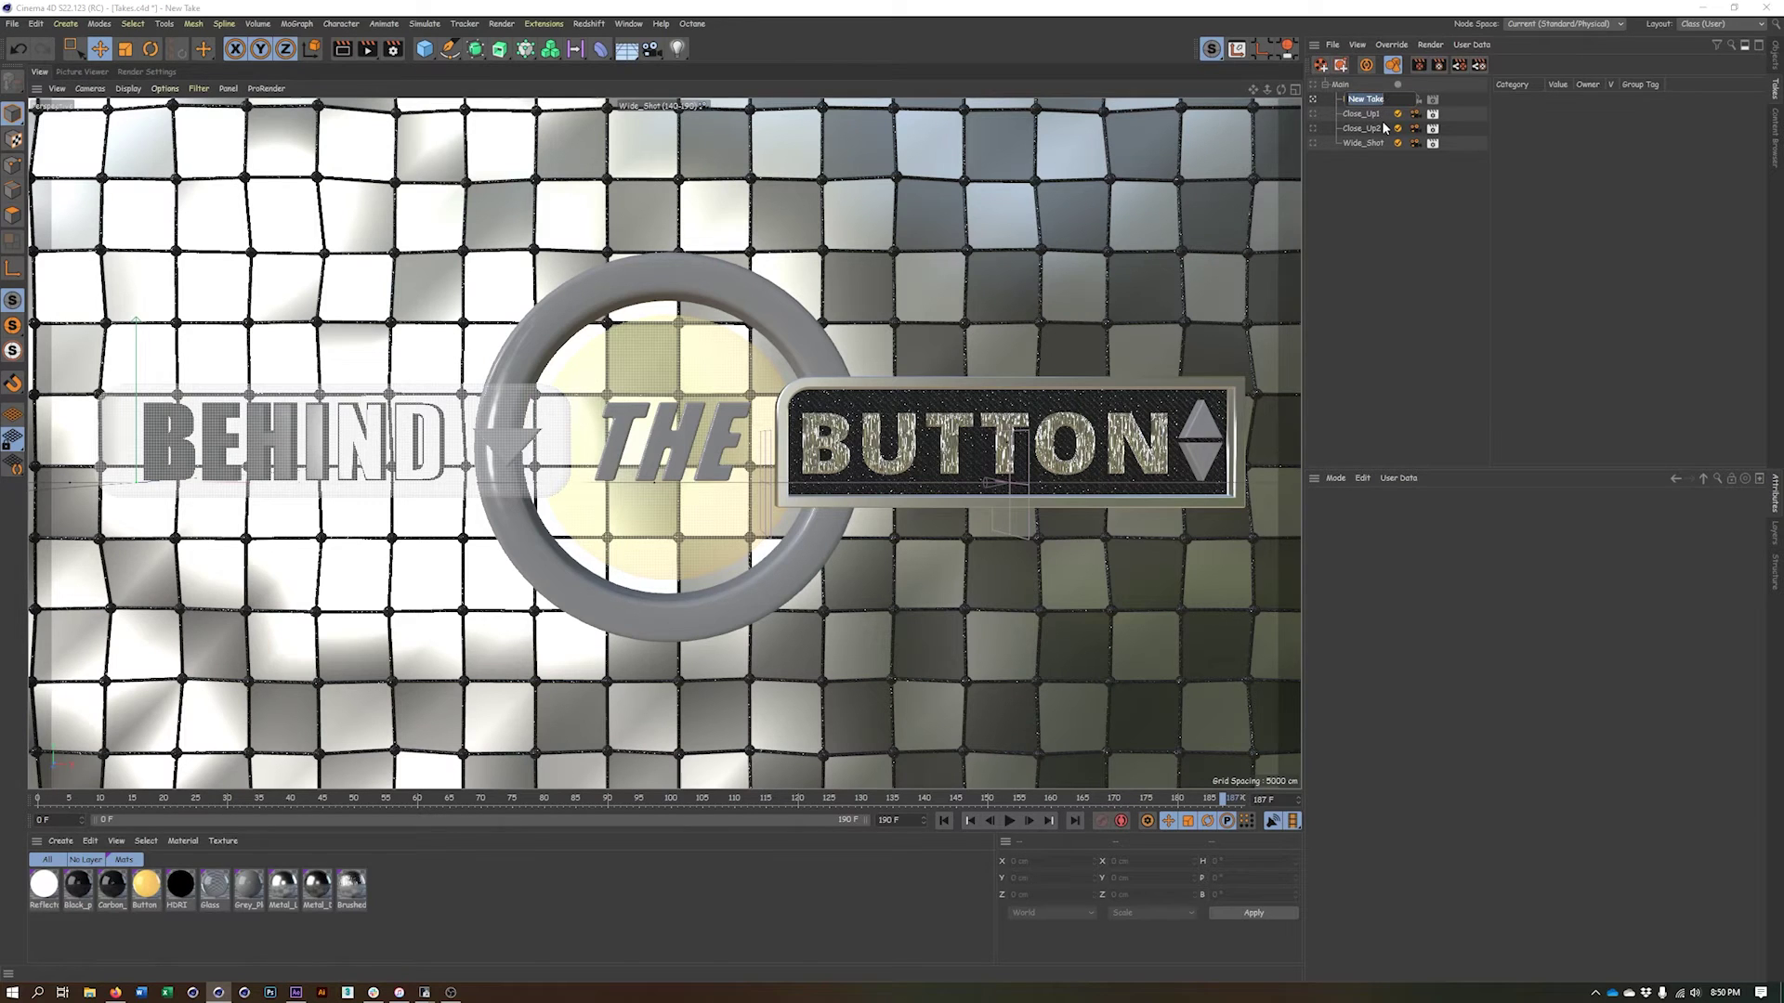
text(F)
key(Return)
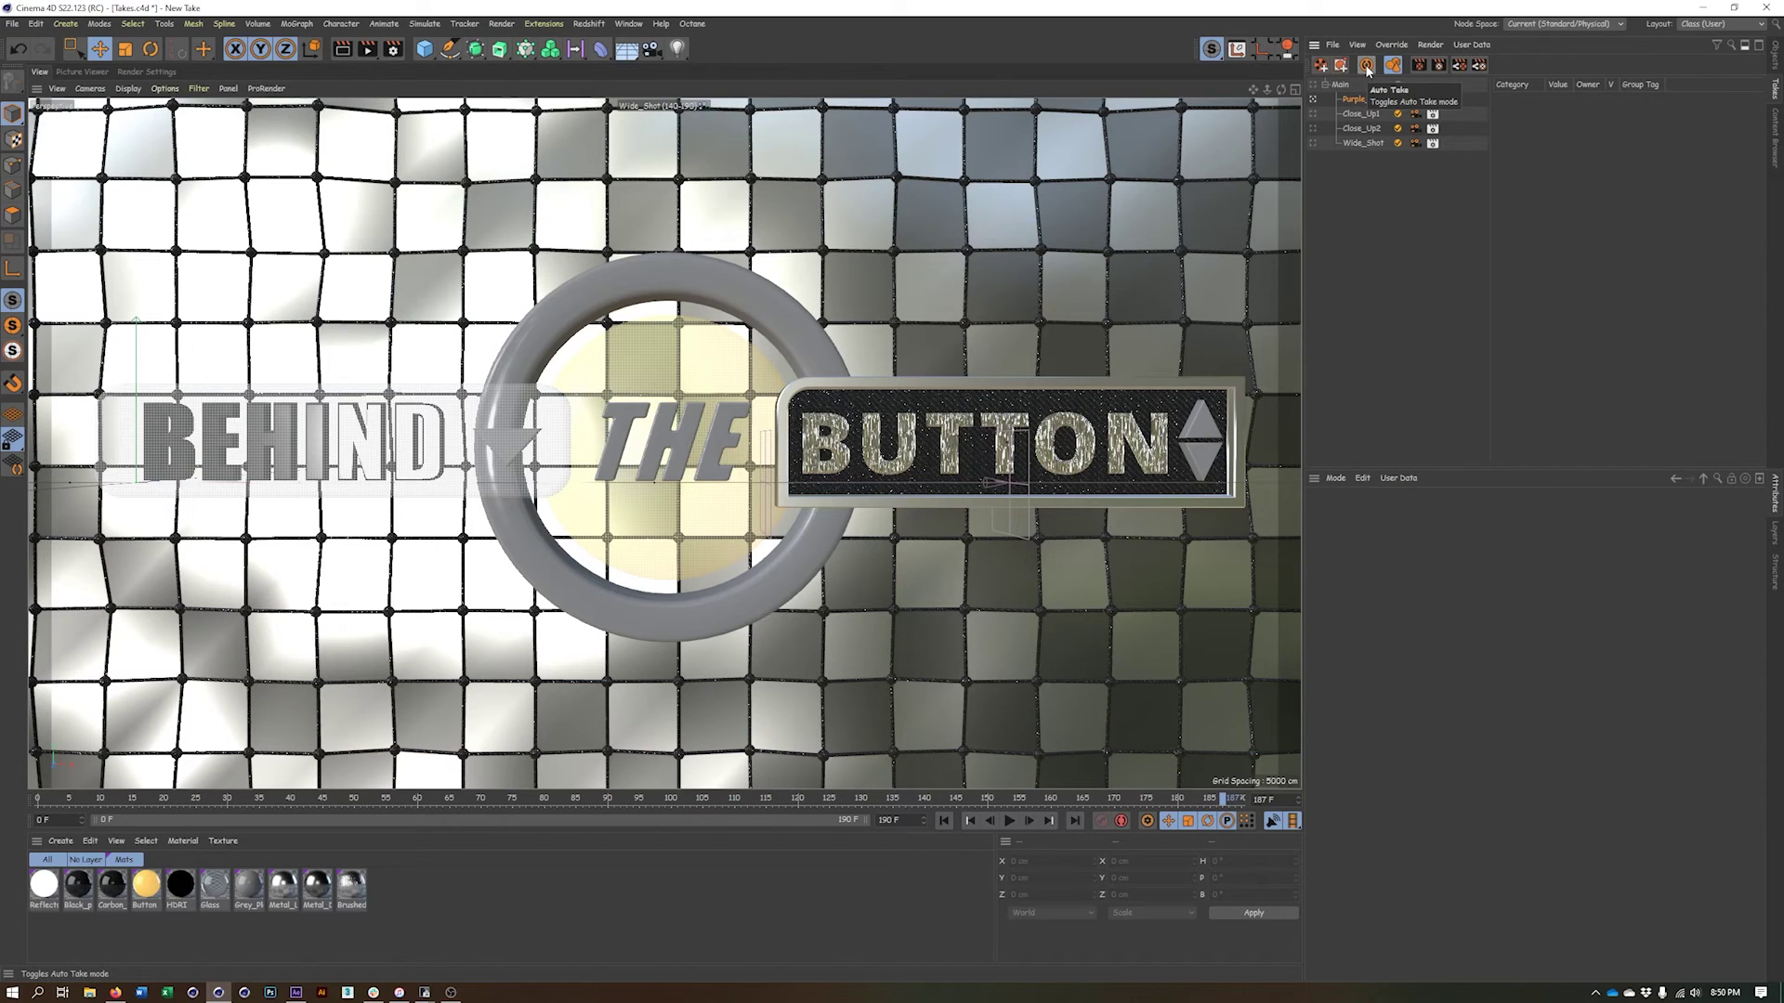
Turn on Auto Take in the Take Manager and make Main the active take
click(1367, 67)
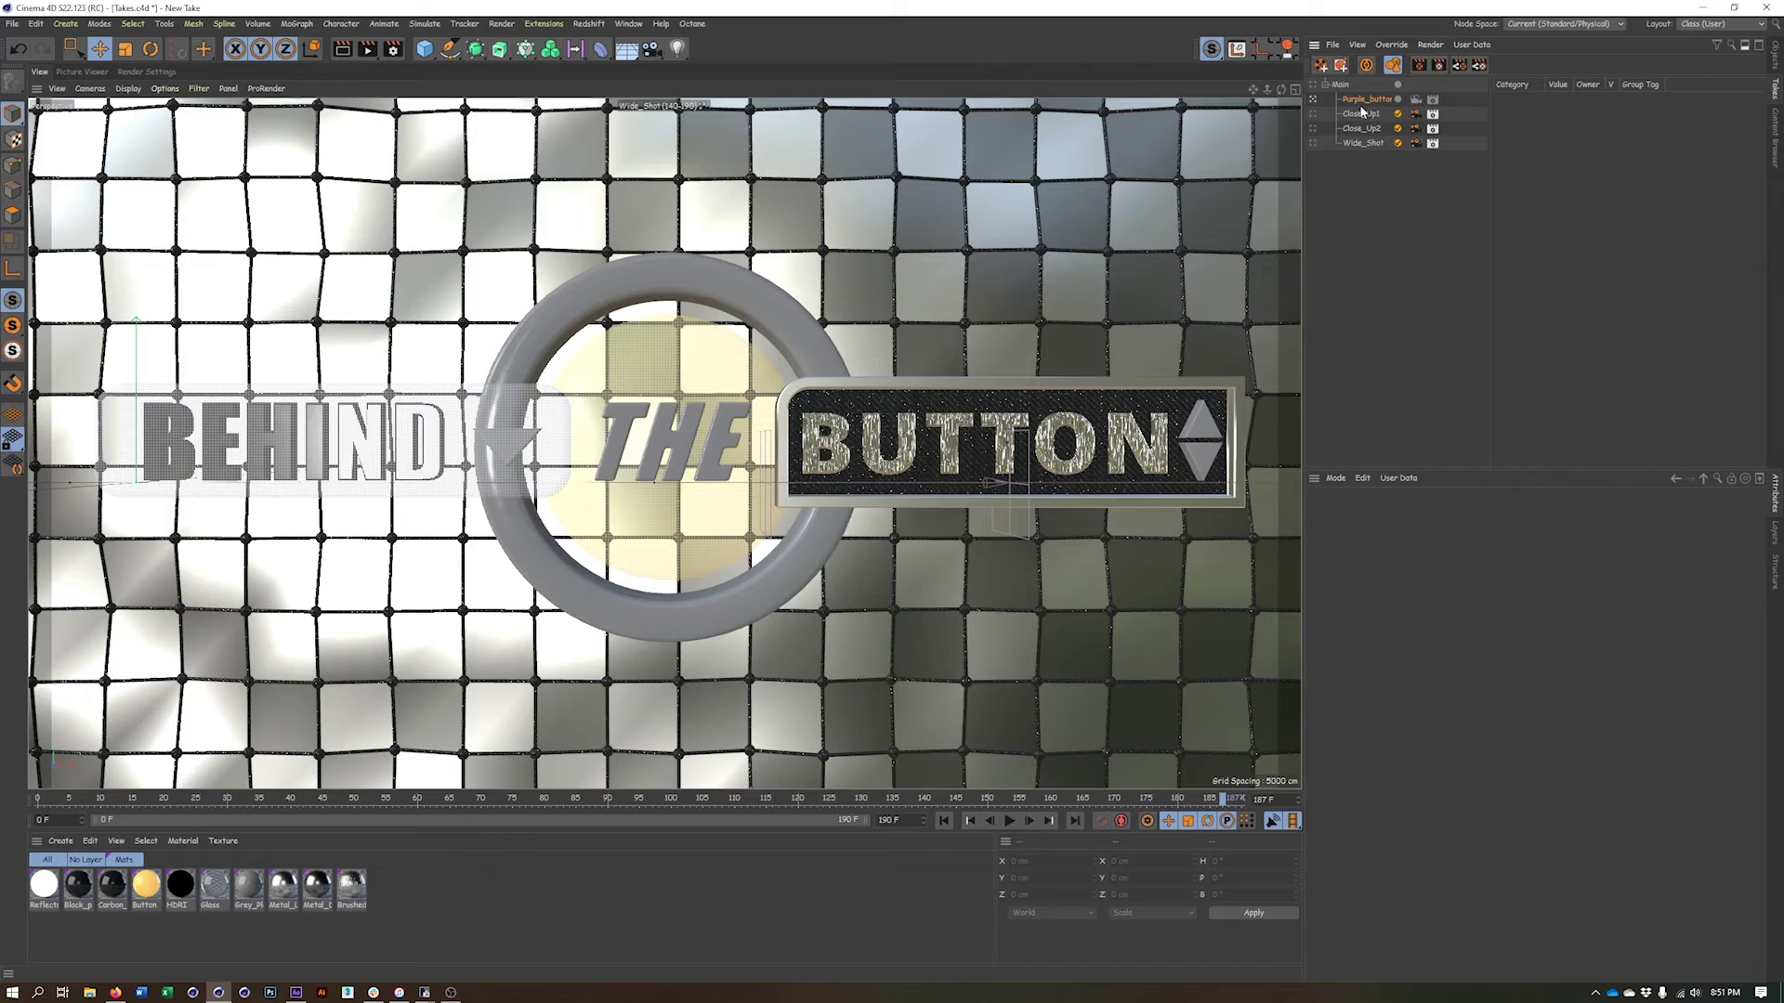
click(1314, 85)
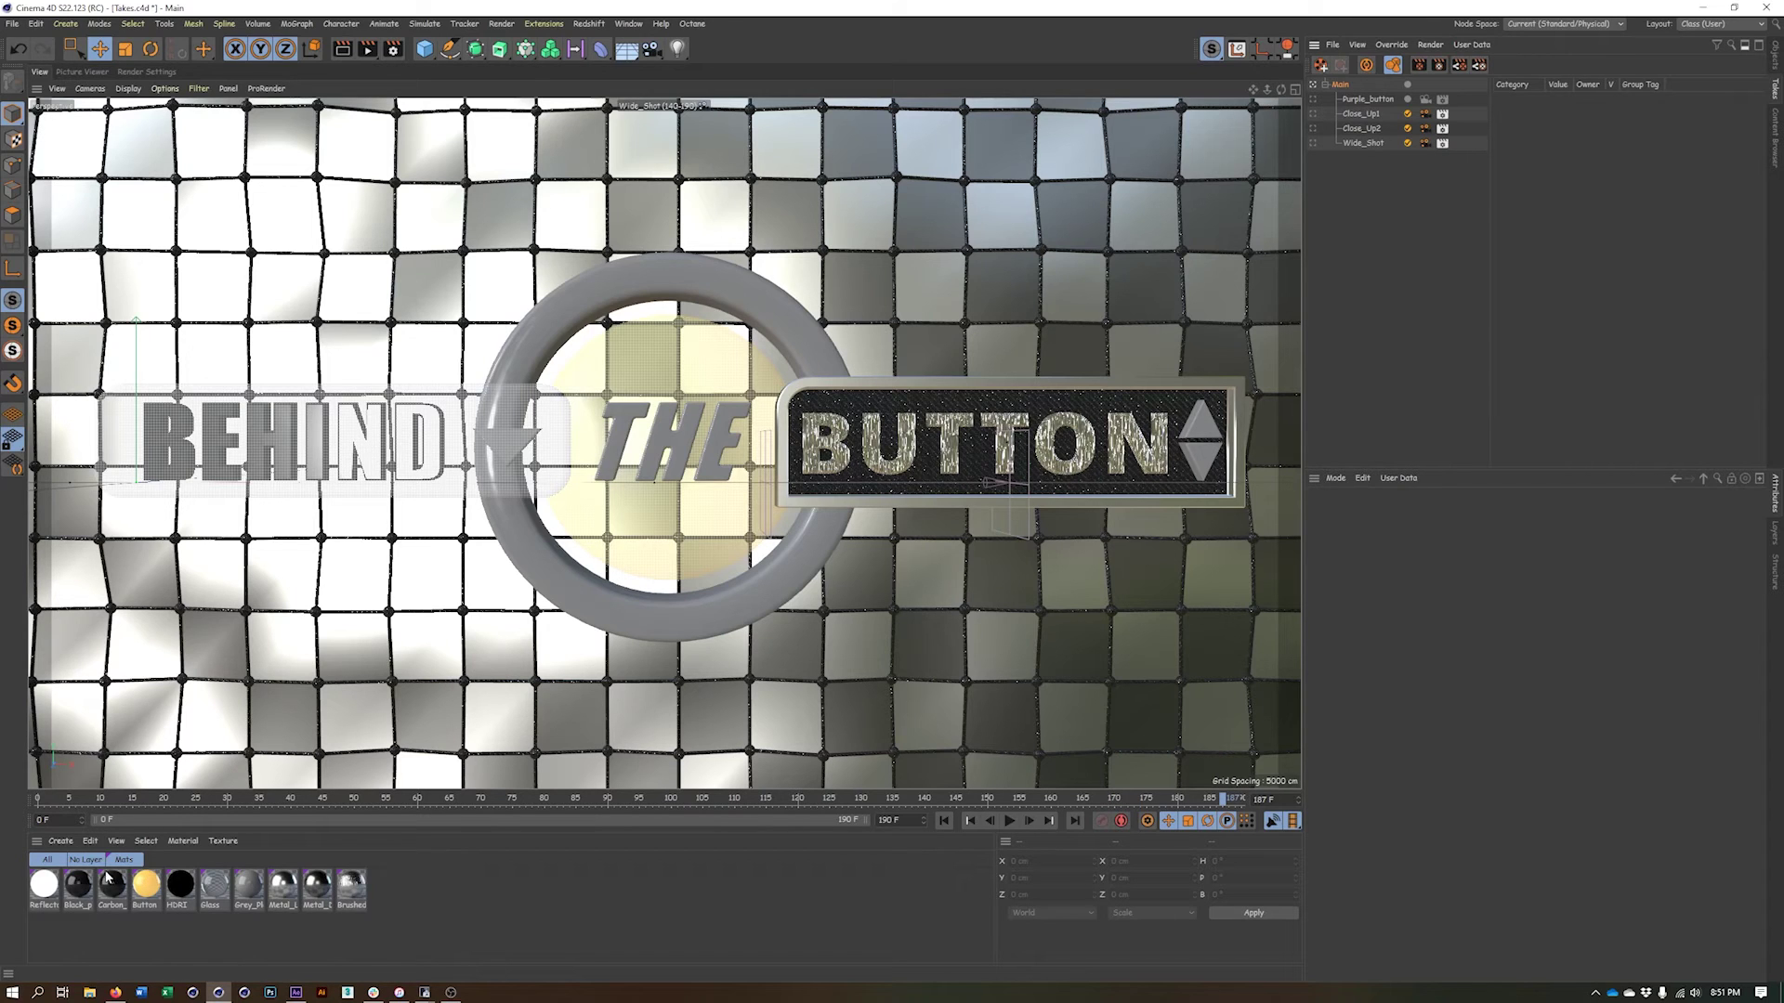
Ctrl-drag the Button material in the Material Manager to create a copy
click(147, 892)
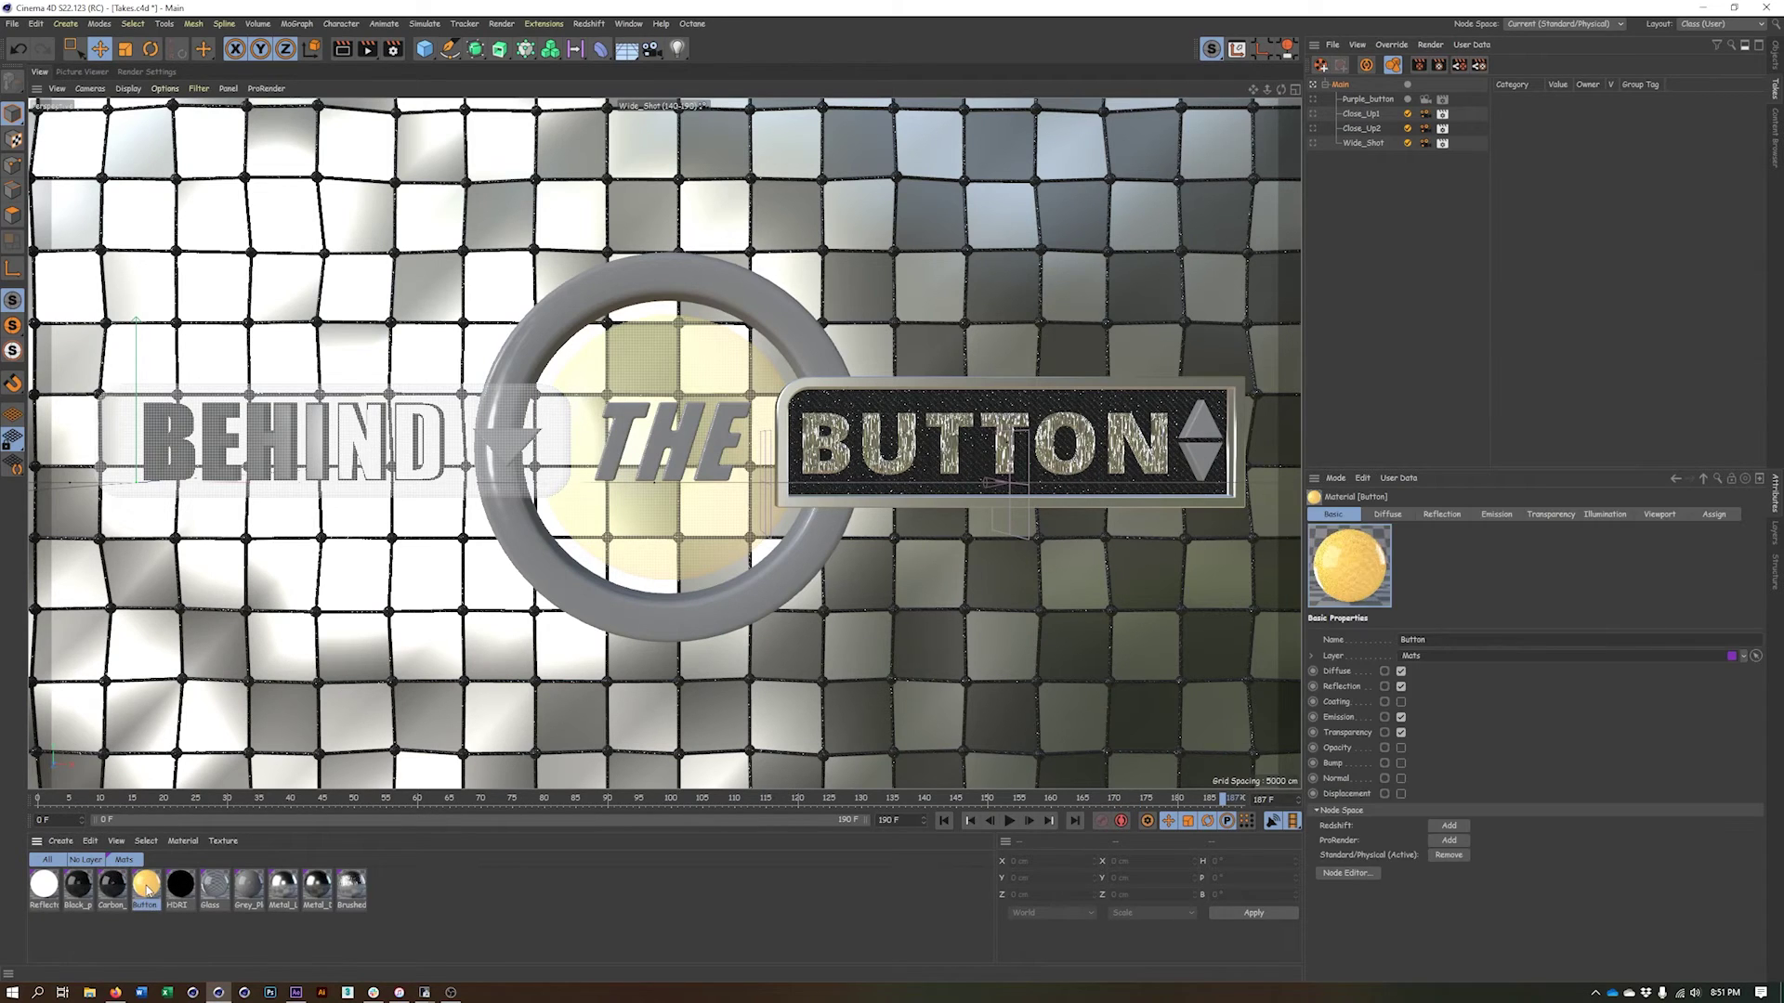
ctrl+drag(160, 895, 168, 893)
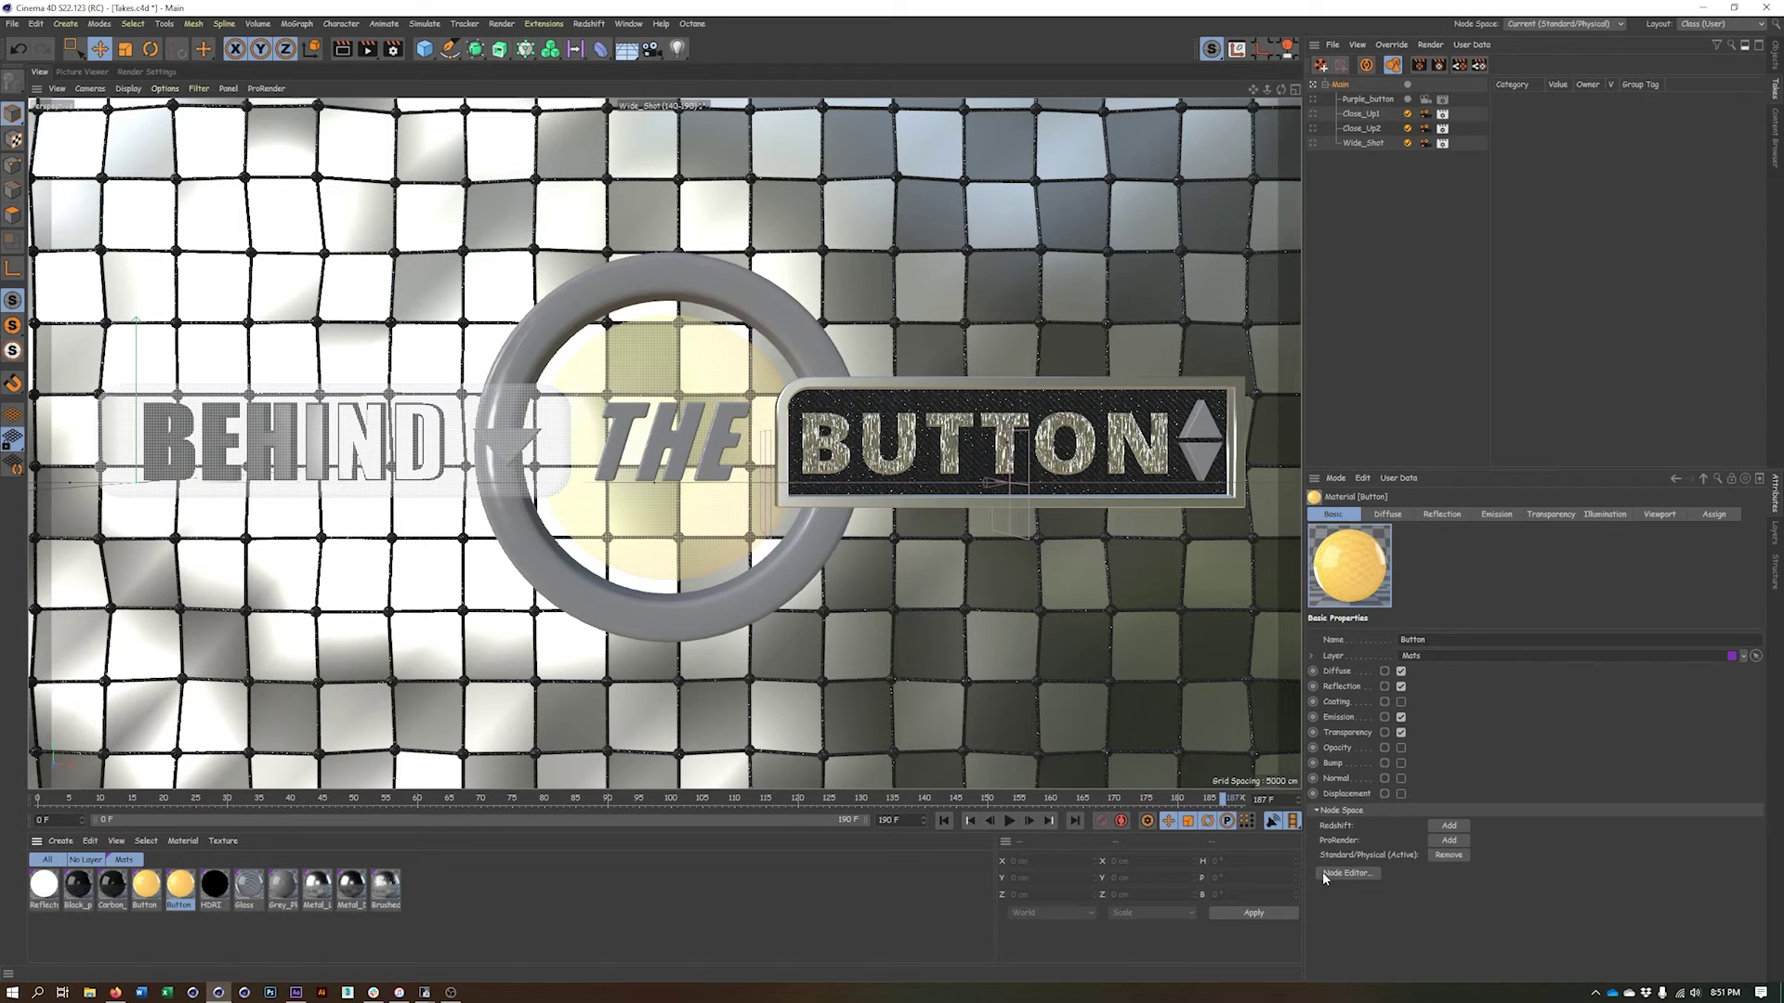
Open the copied material's node graph and select its Uber Material.1 node
click(1347, 873)
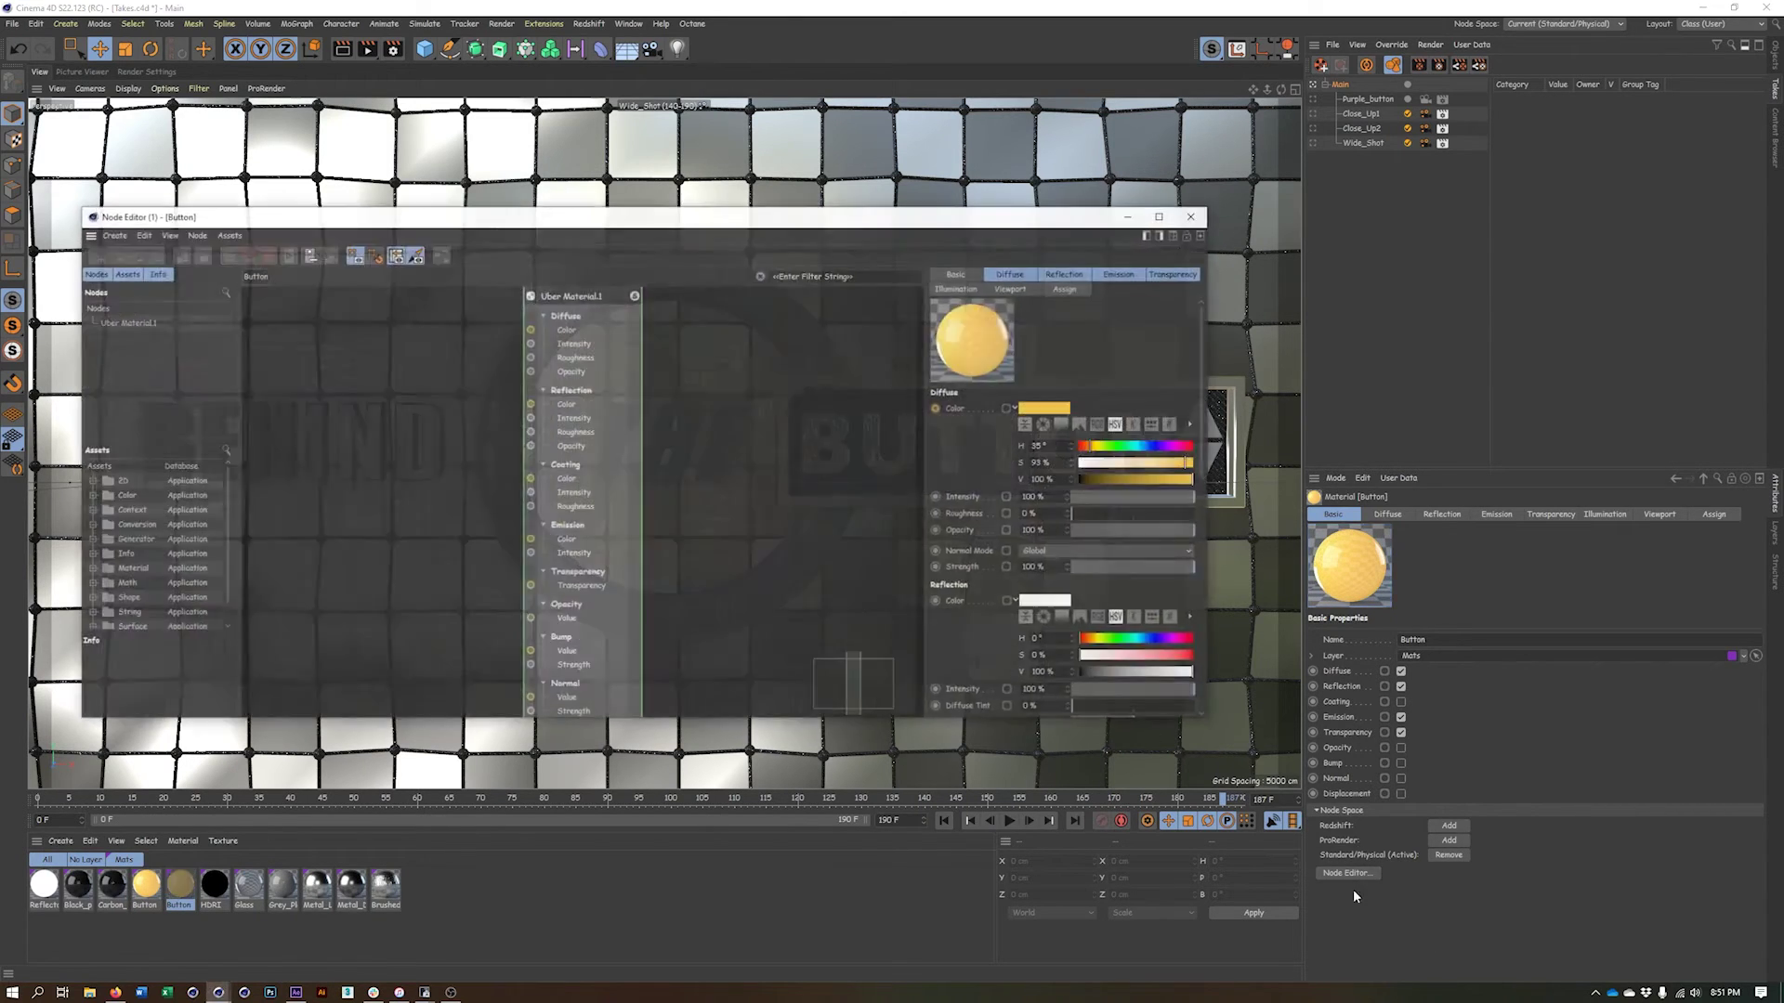
ctrl+drag(583, 340, 683, 357)
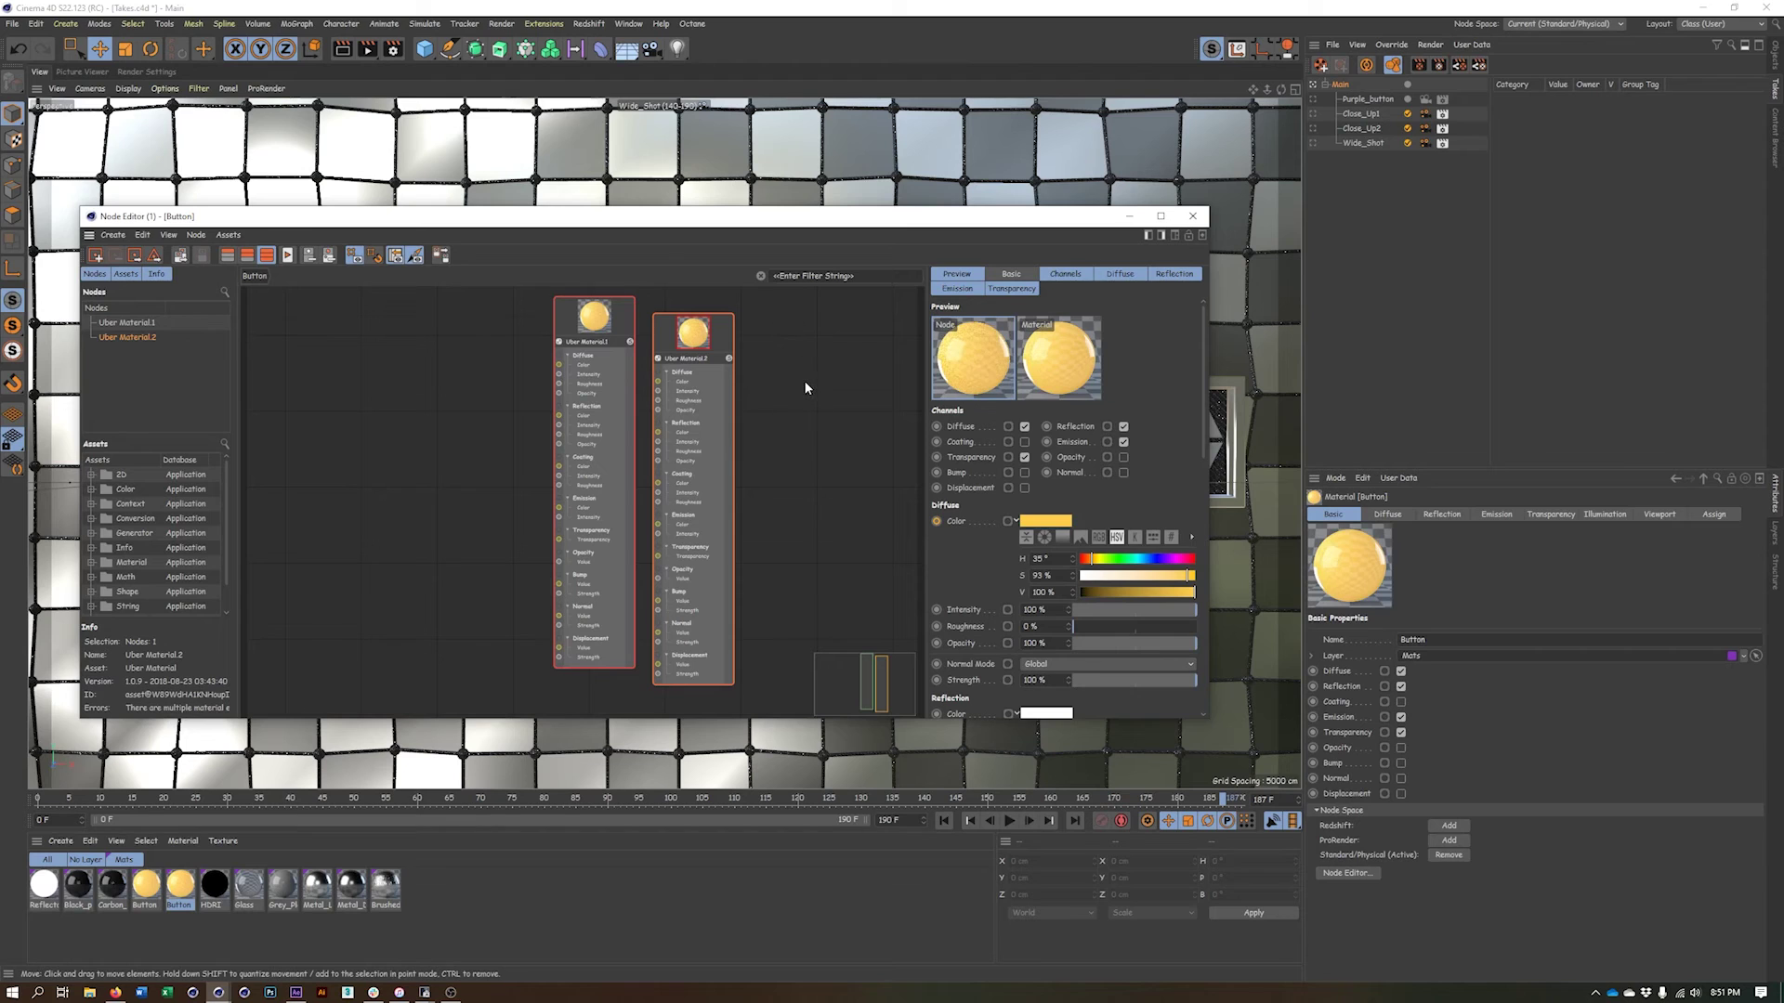
key(ctrl+z)
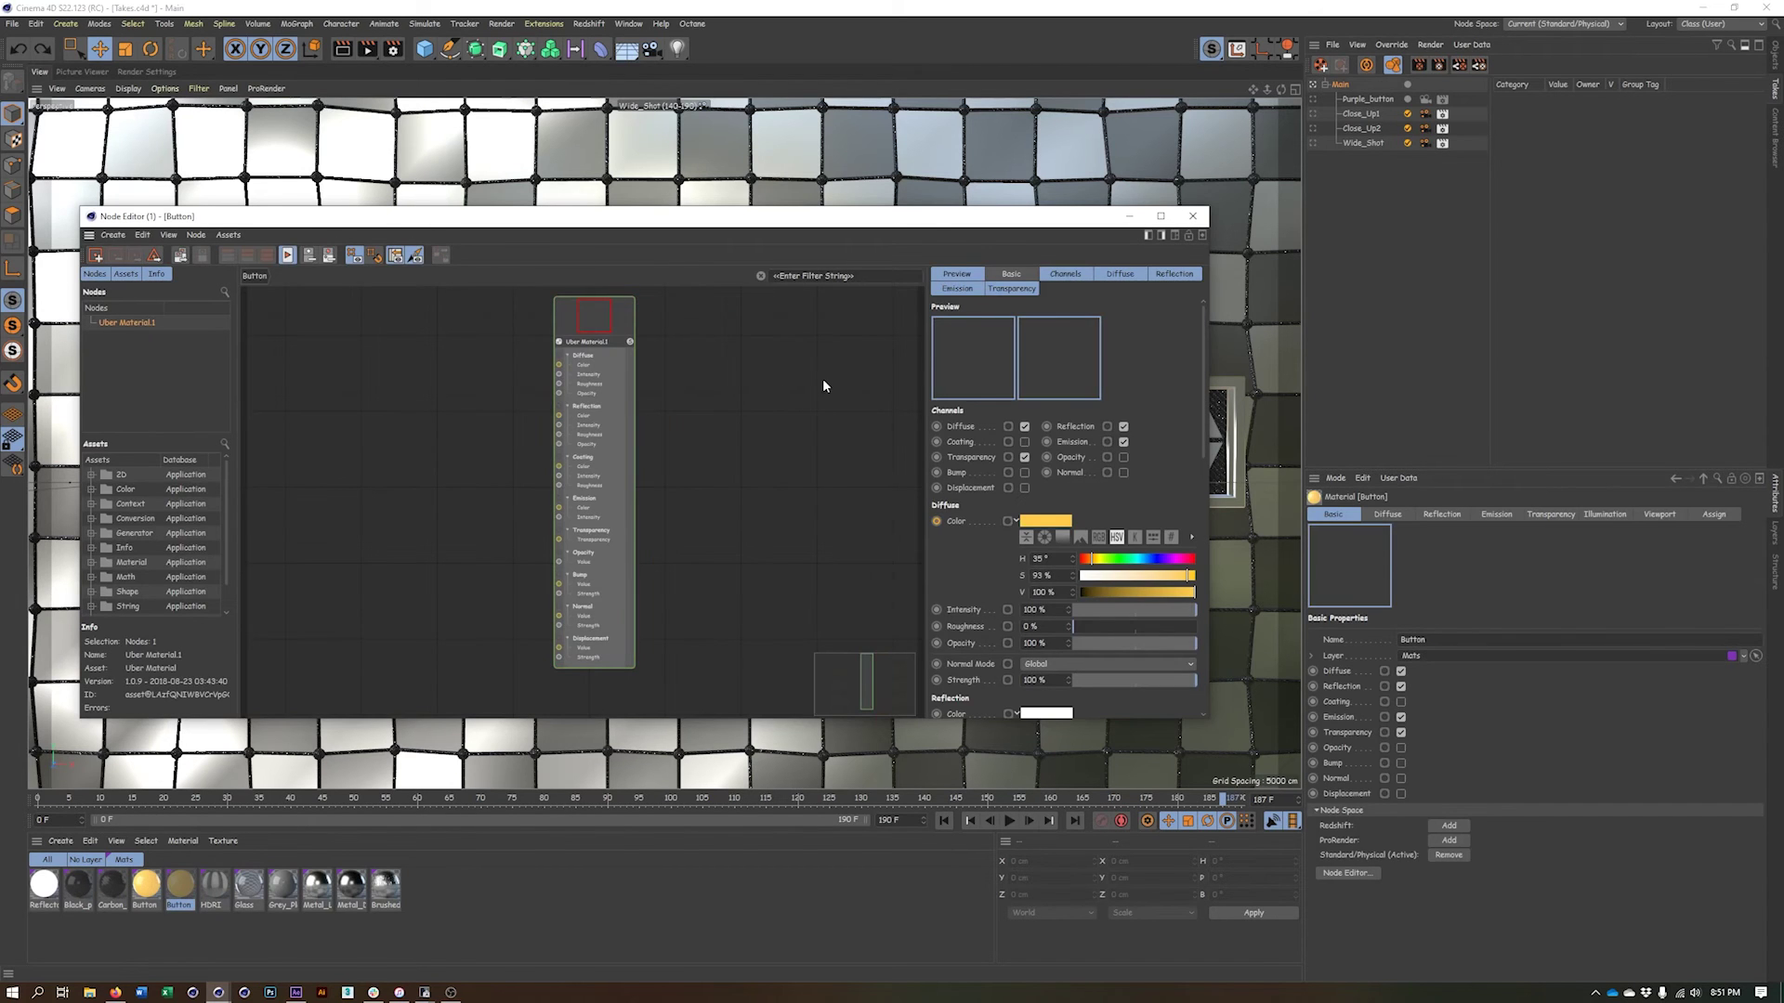
right_click(515, 357)
click(424, 359)
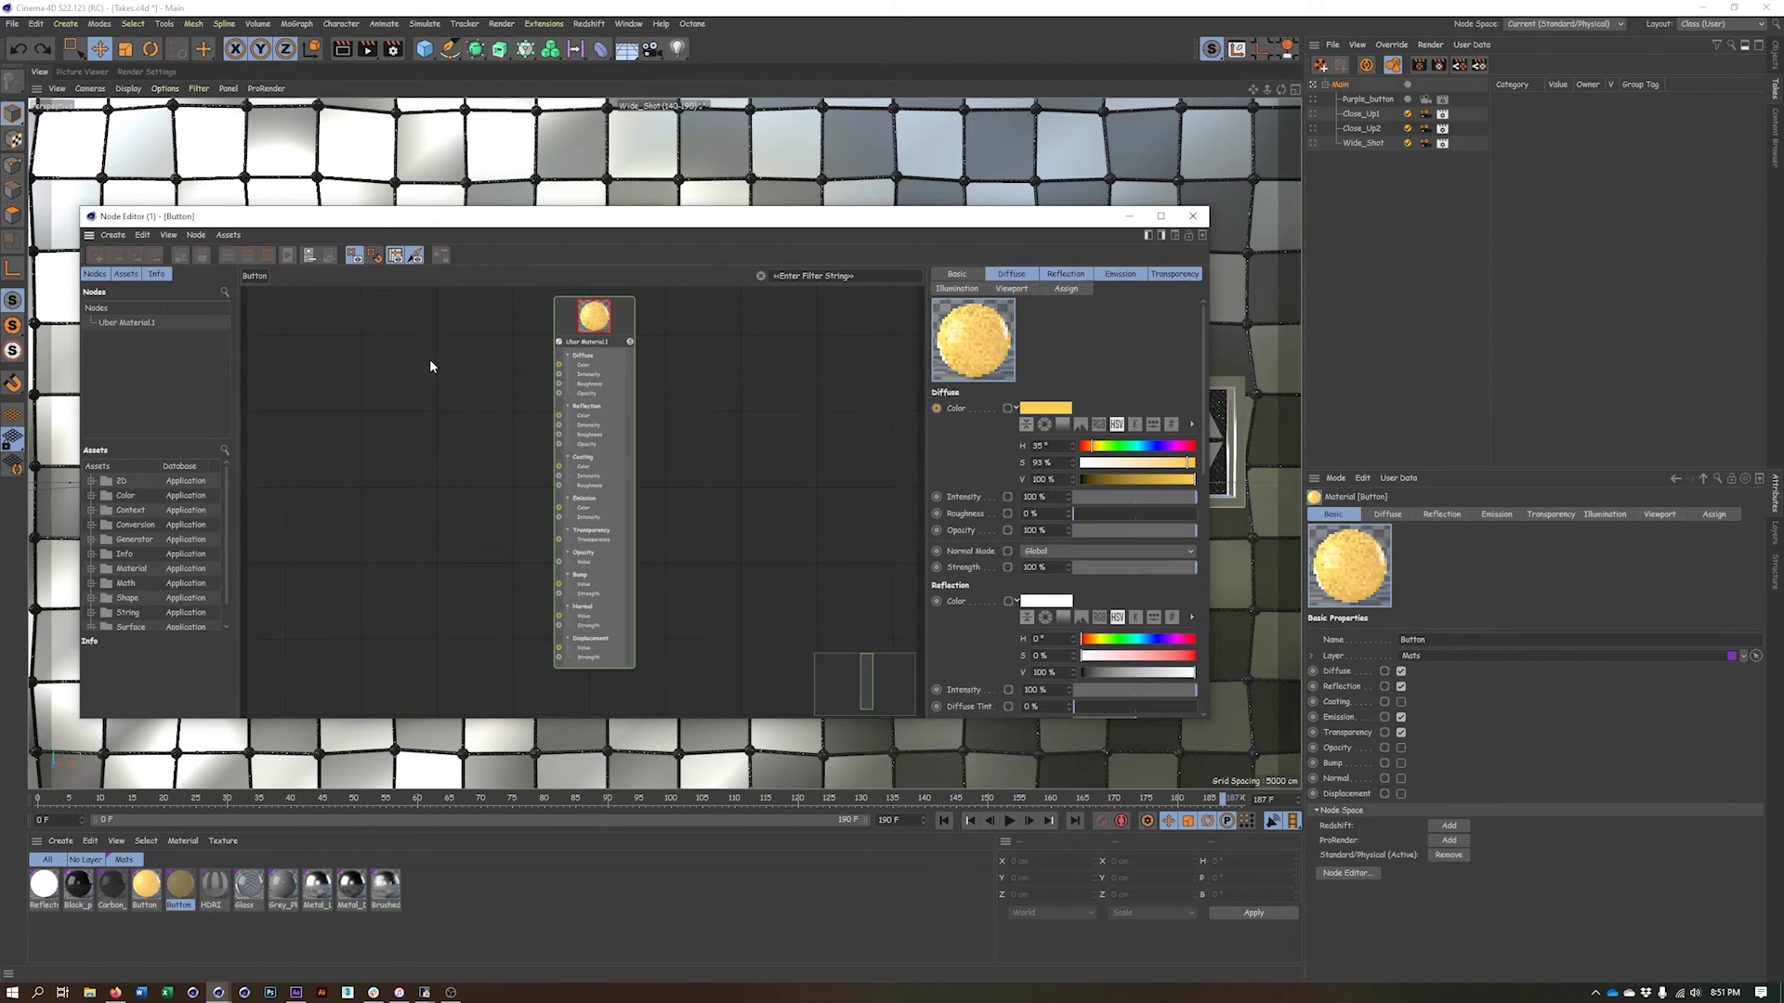
mouse_move(613, 320)
mouse_down()
mouse_move(708, 325)
mouse_move(649, 325)
mouse_up()
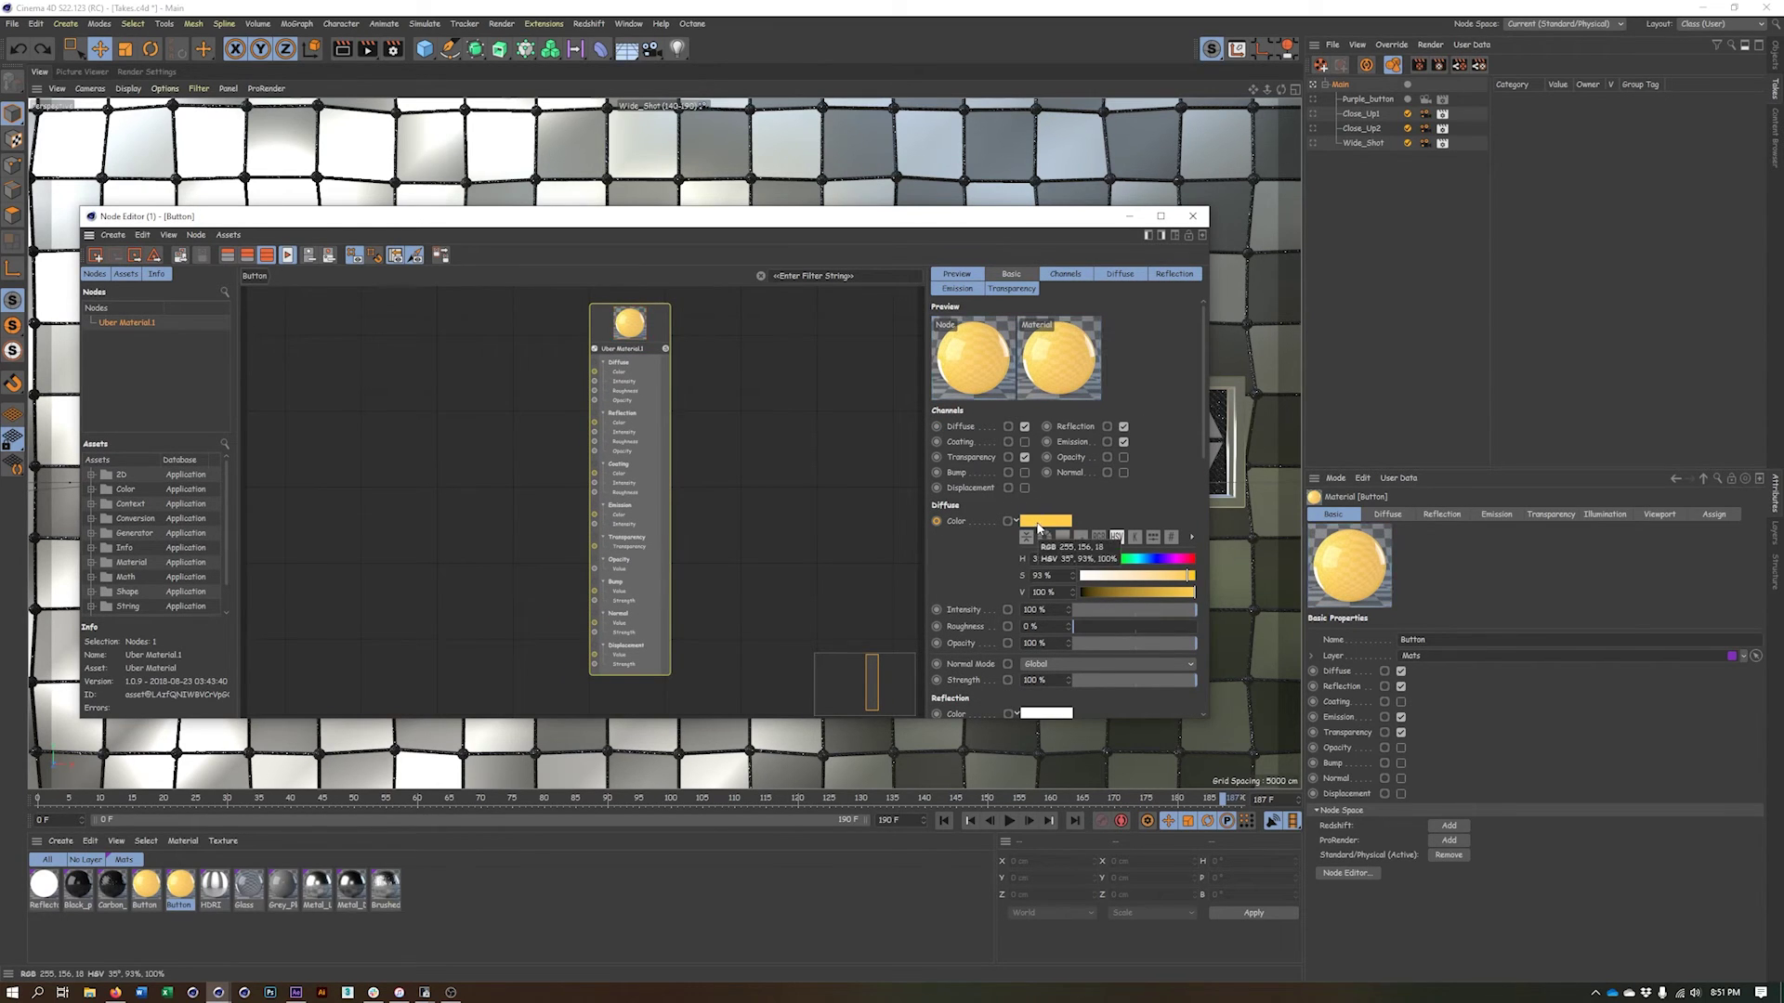
Set the diffuse colour to magenta at hue 307° and apply the same colour to emission
click(1039, 524)
click(1137, 521)
drag(1139, 527, 1144, 525)
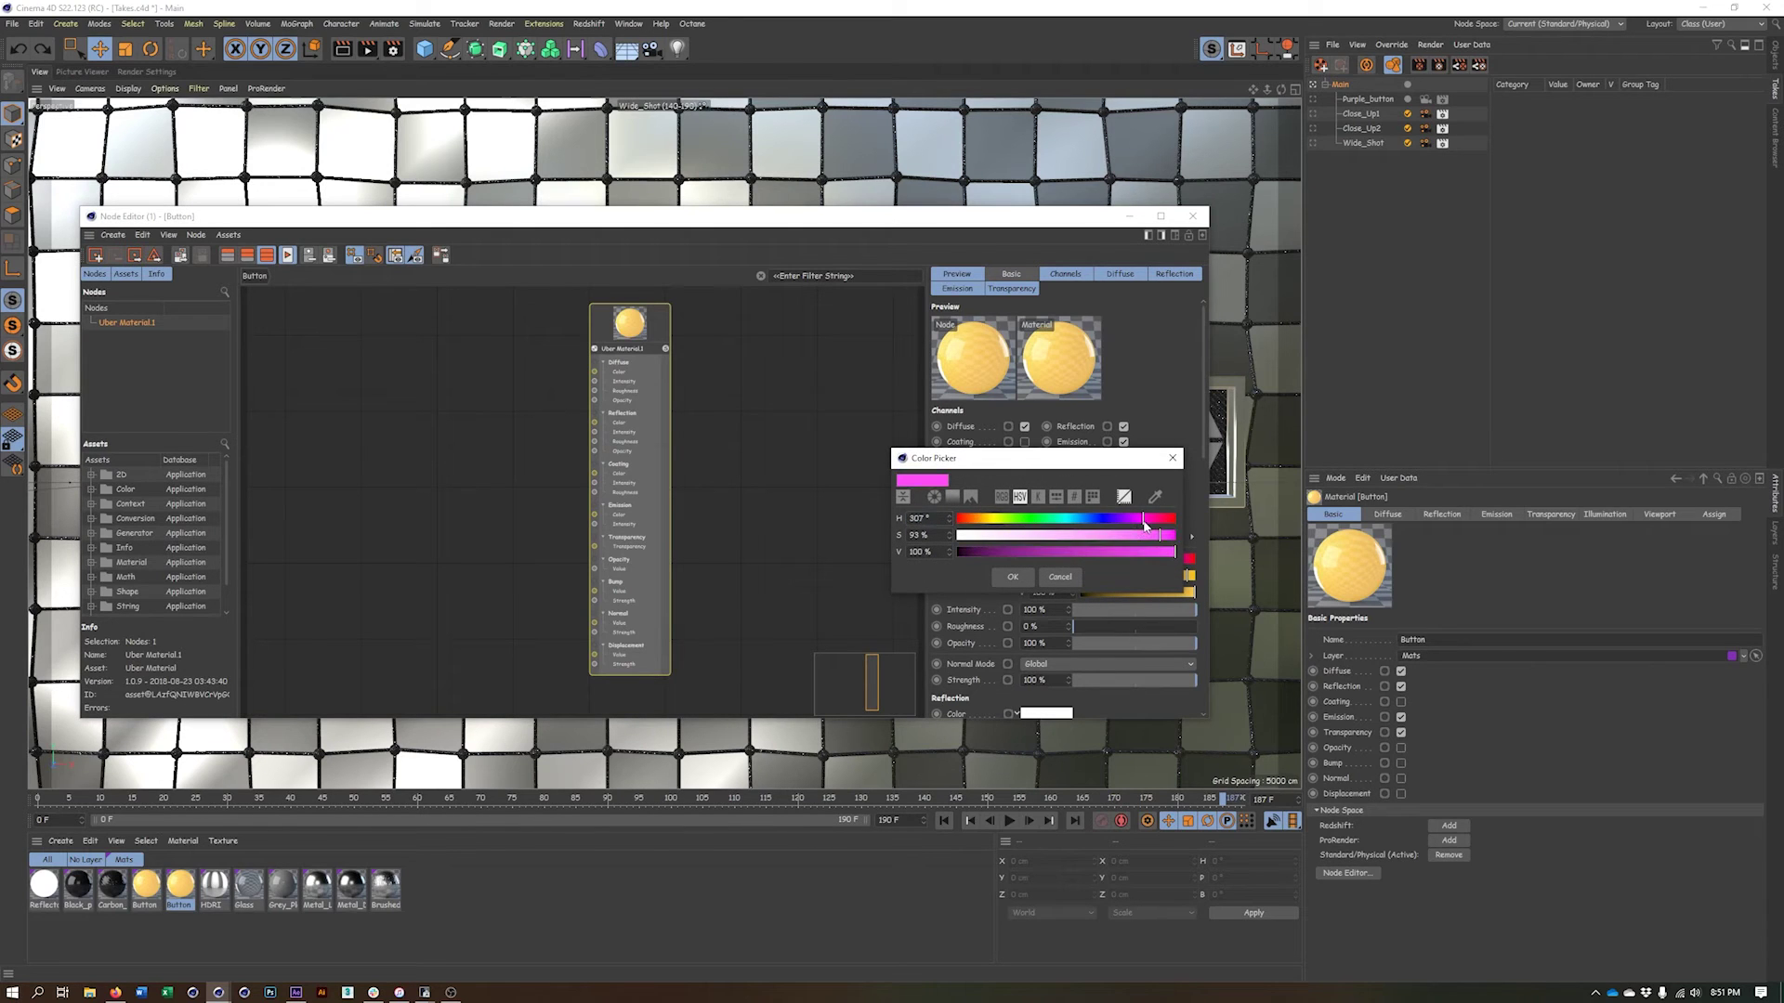
click(1009, 576)
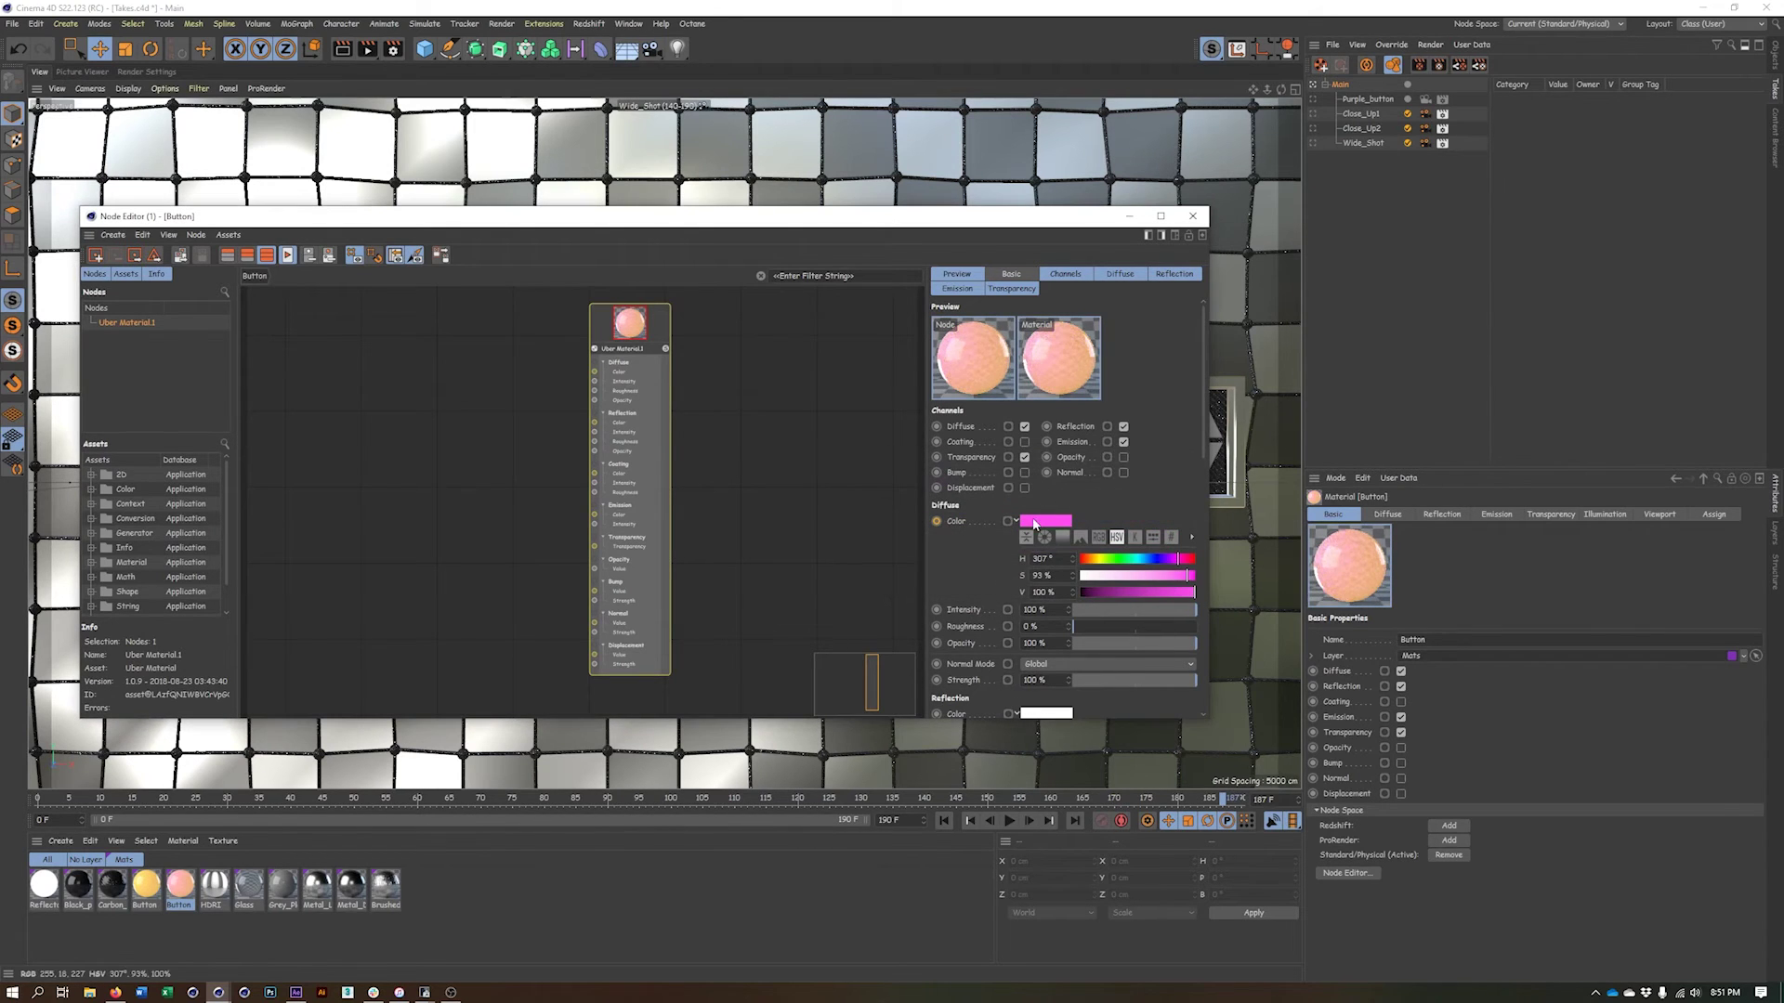
click(956, 290)
drag(960, 297, 1033, 323)
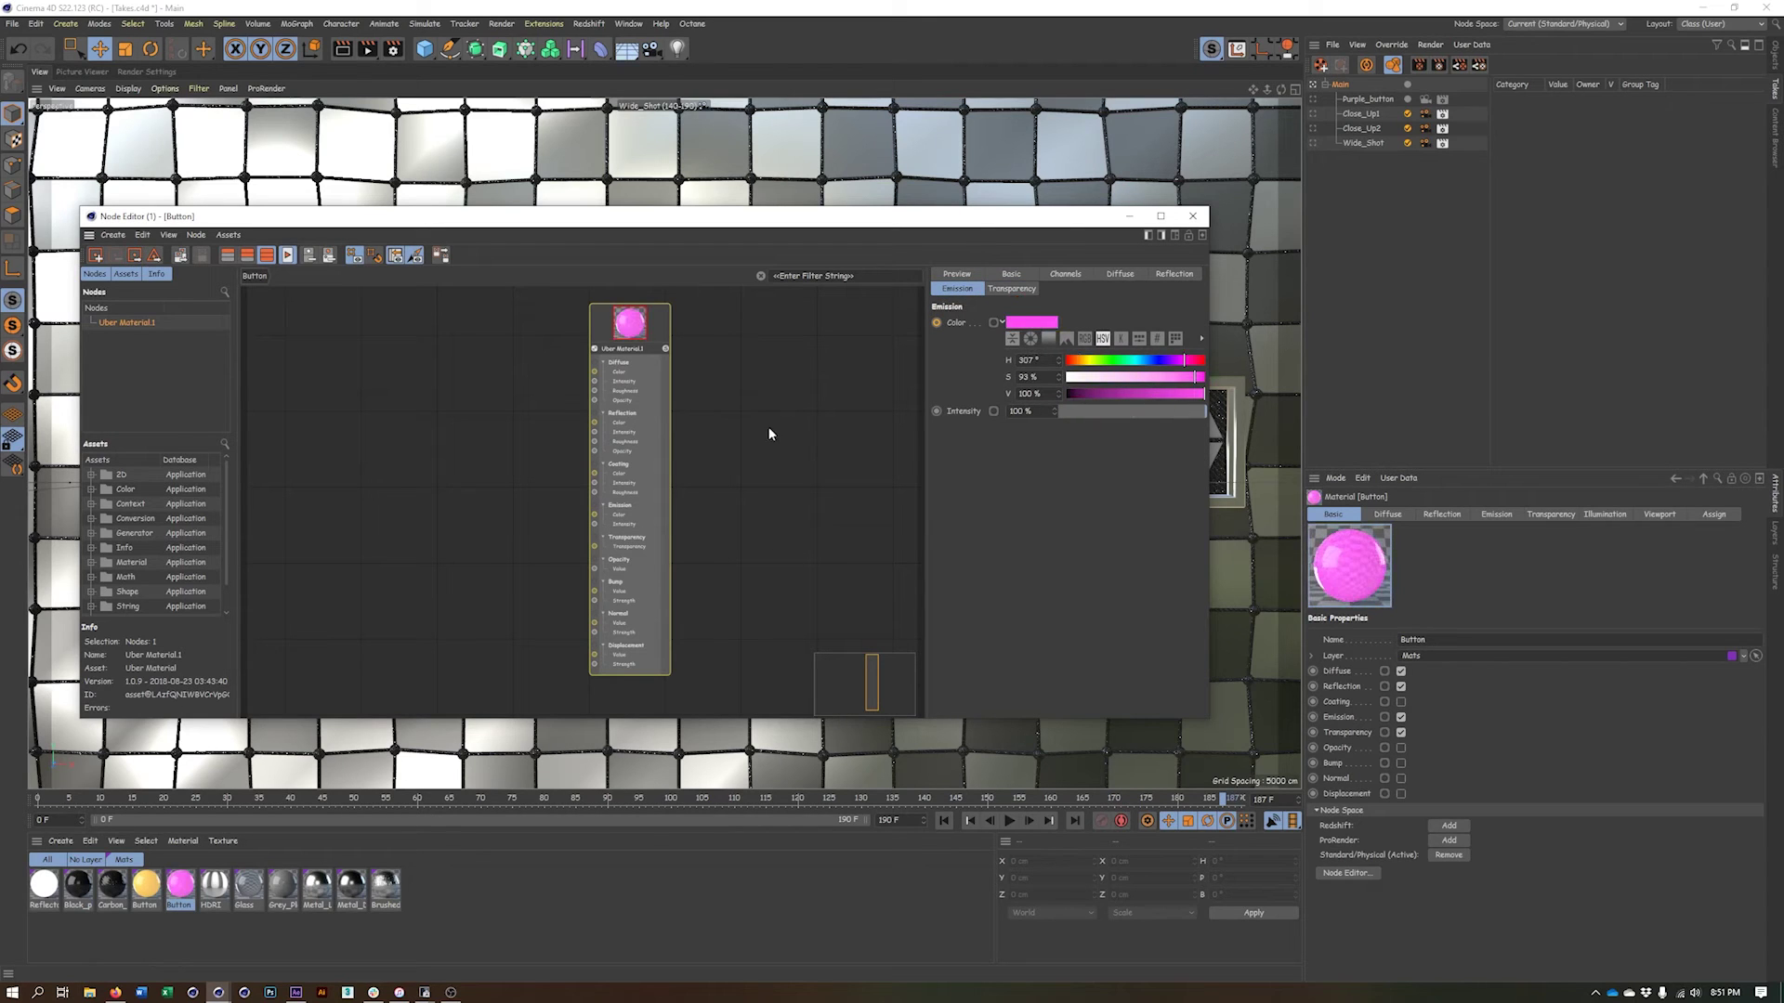
click(1193, 218)
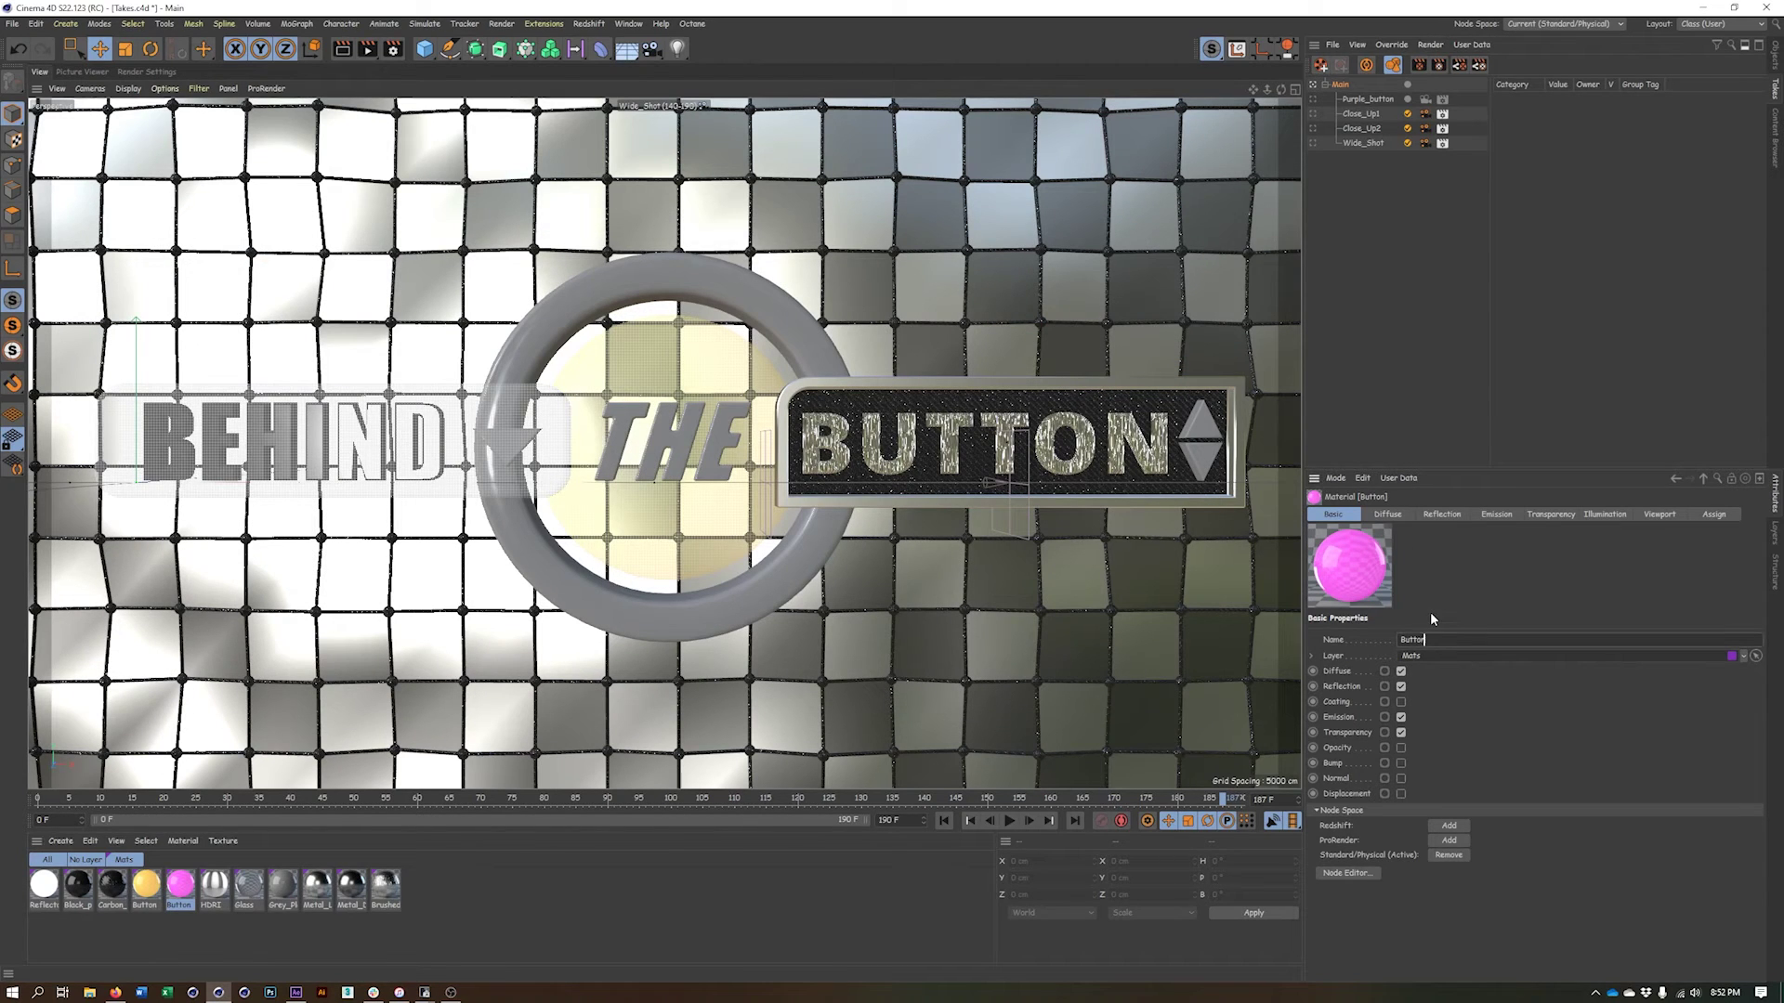
Name the magenta material Button_Purple and activate the Purple_button take
text(urple)
key(Return)
click(1312, 99)
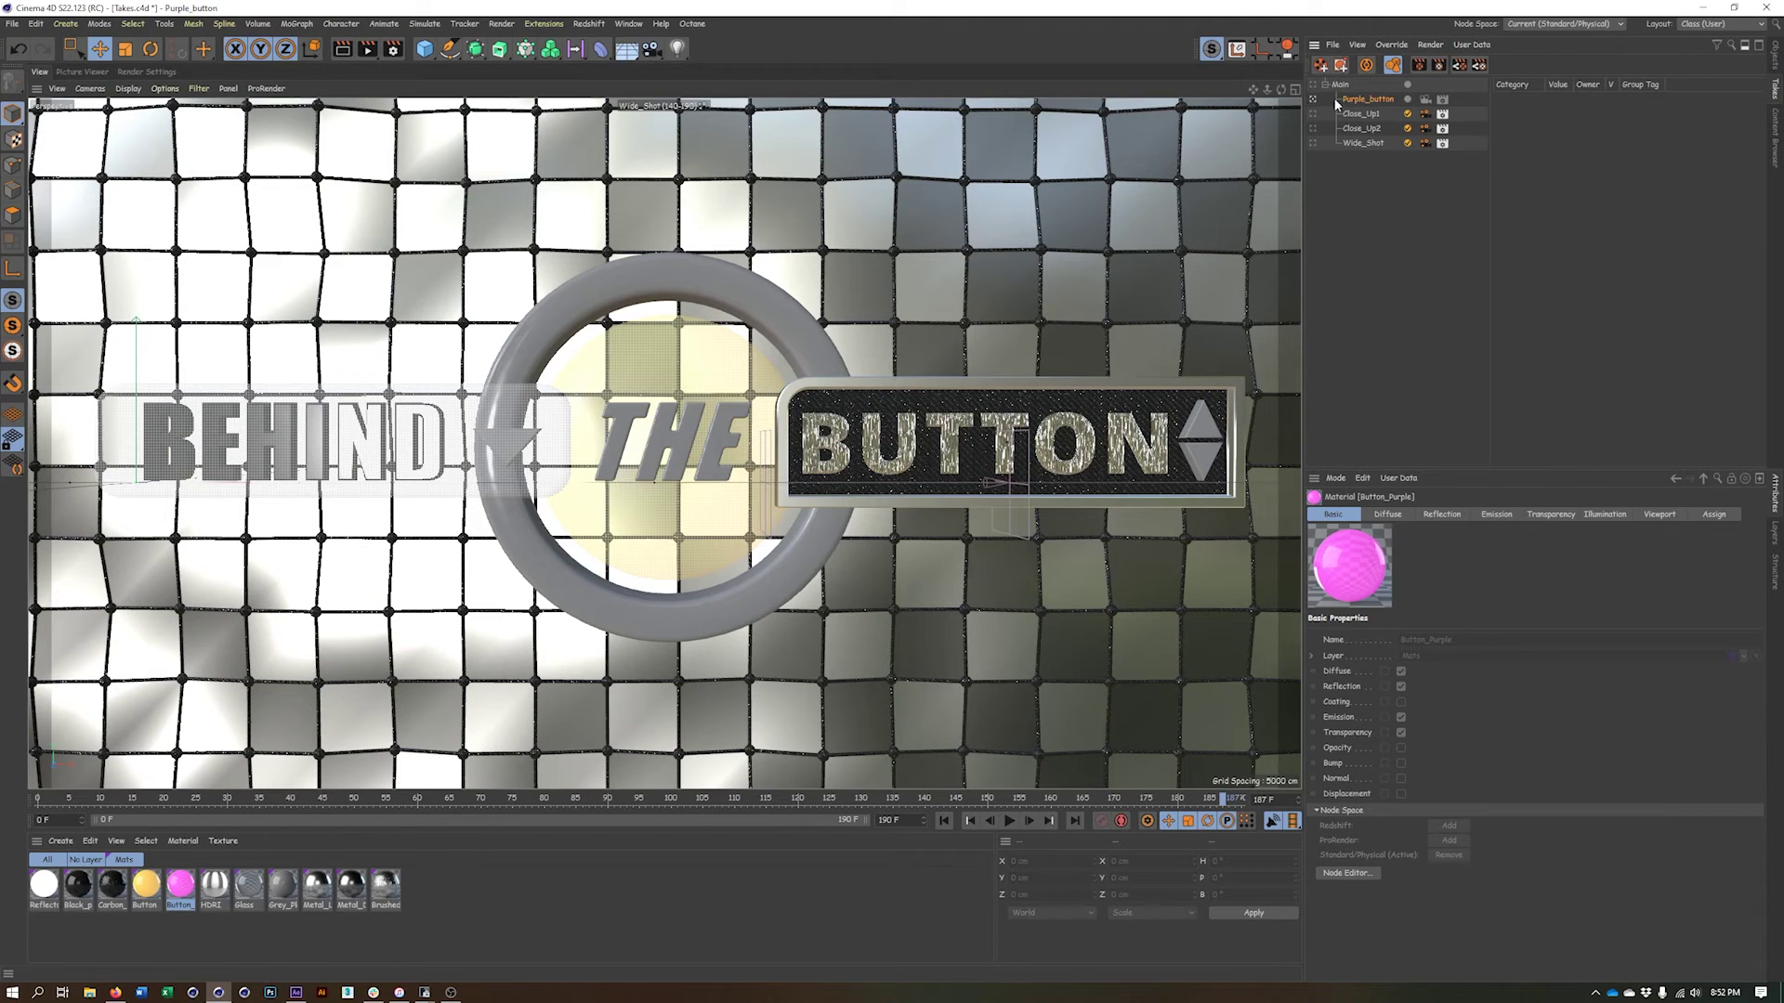
Select the radio button's polygon Sphere under GEO and override its position coordinates in this take
click(1776, 58)
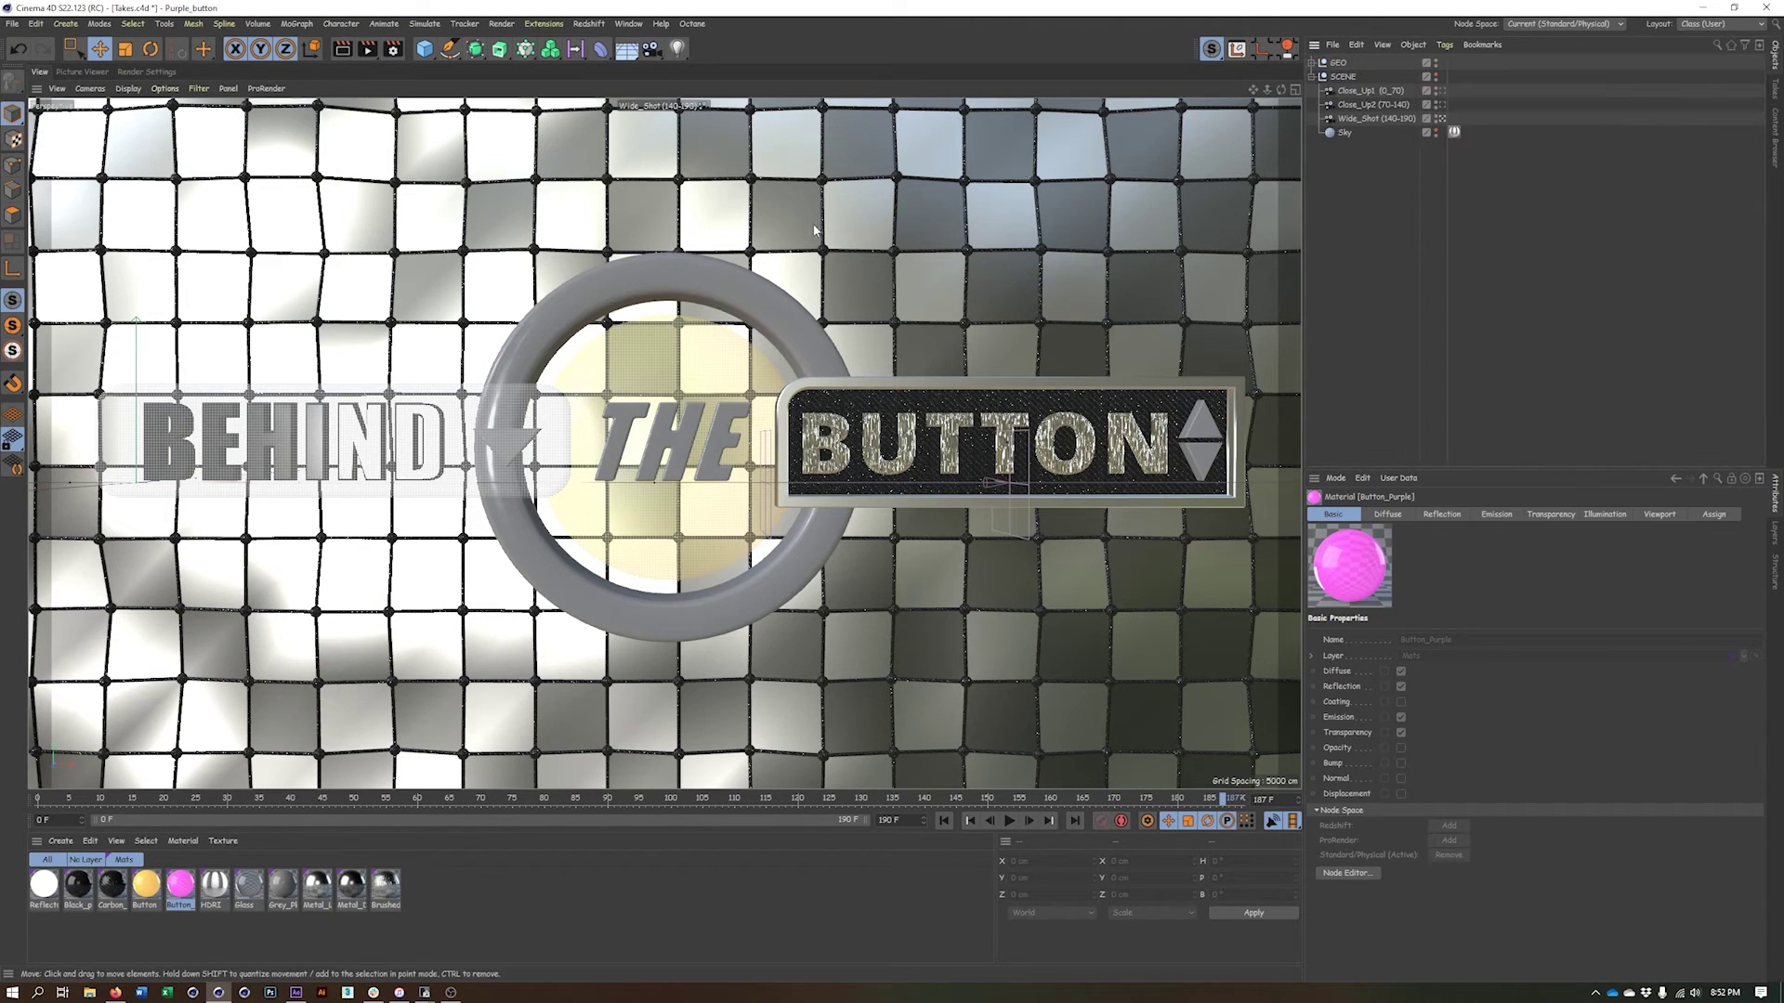
click(668, 351)
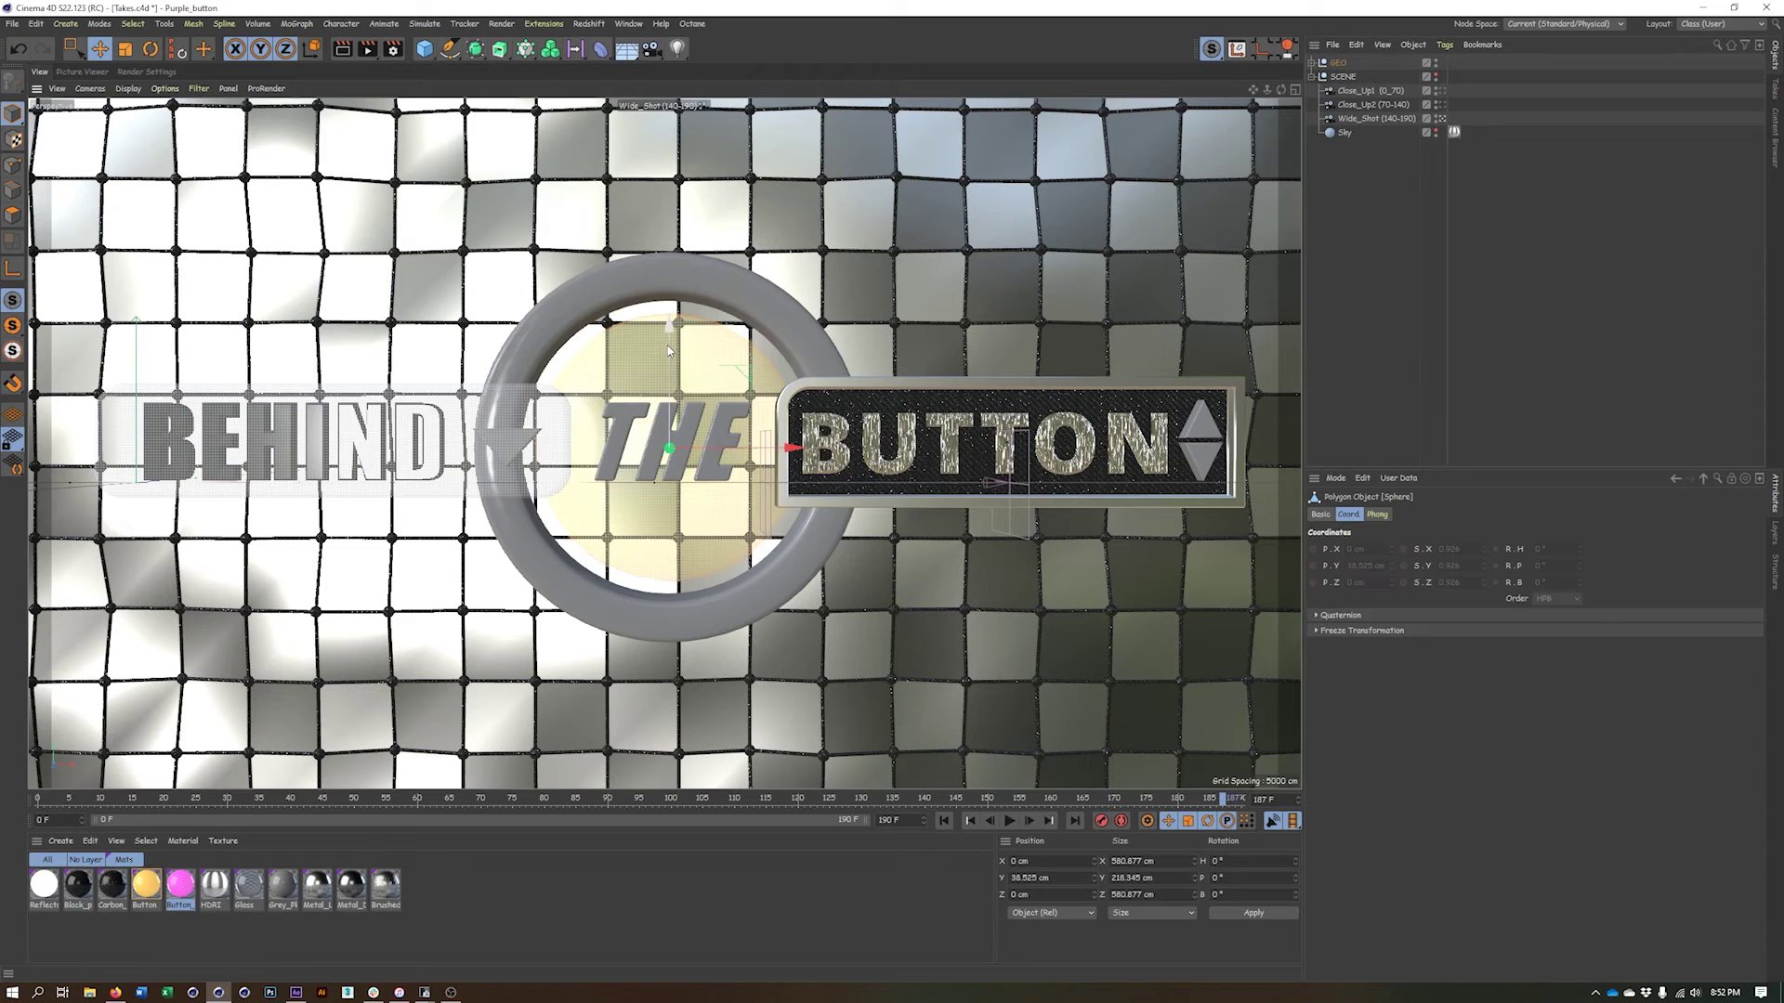
click(1312, 62)
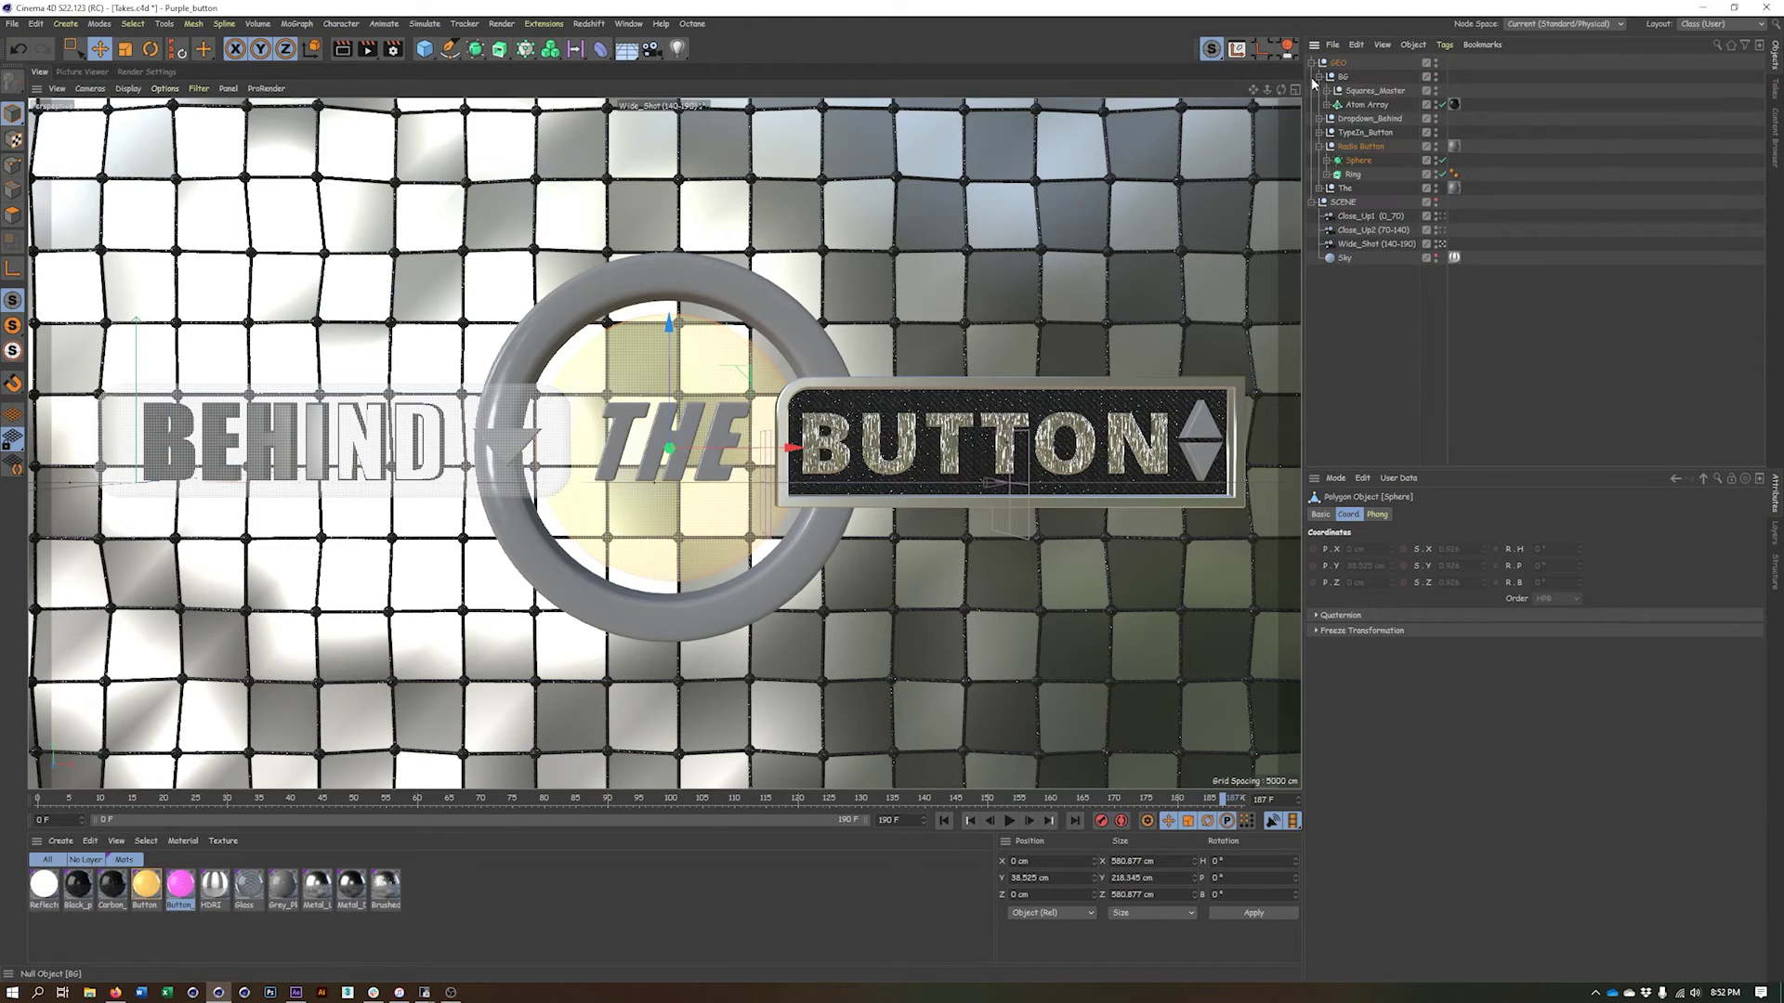
click(1328, 159)
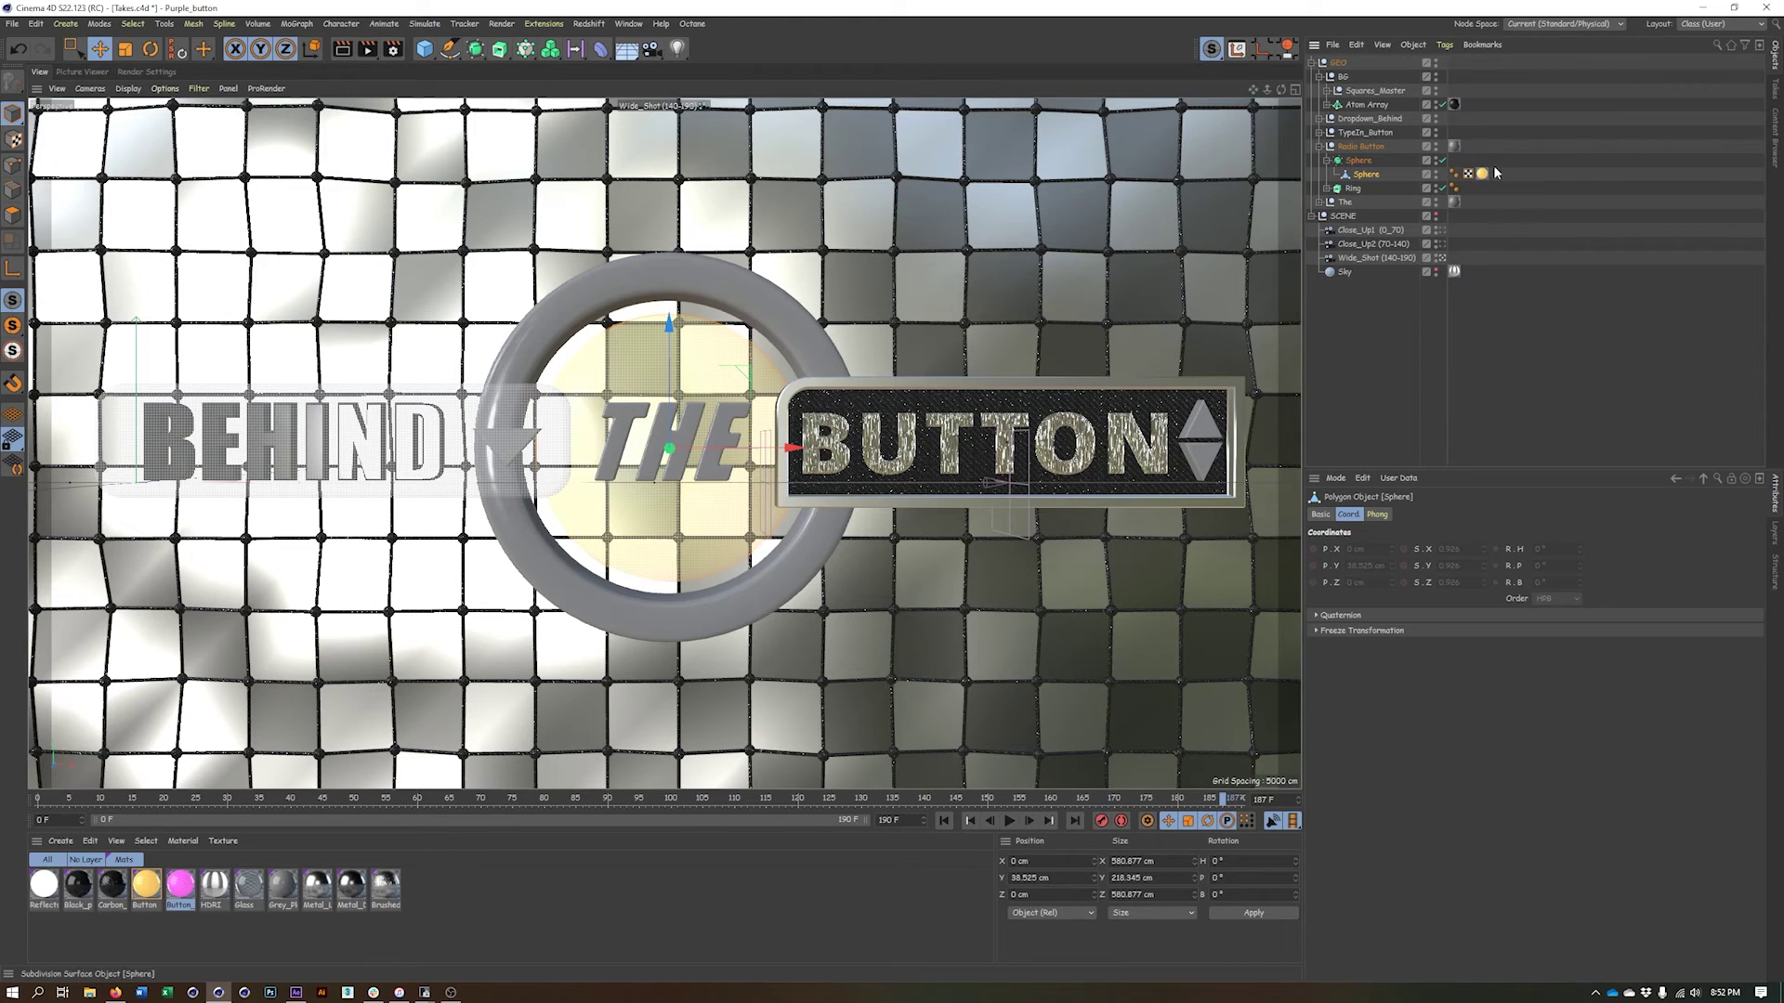
right_click(1325, 553)
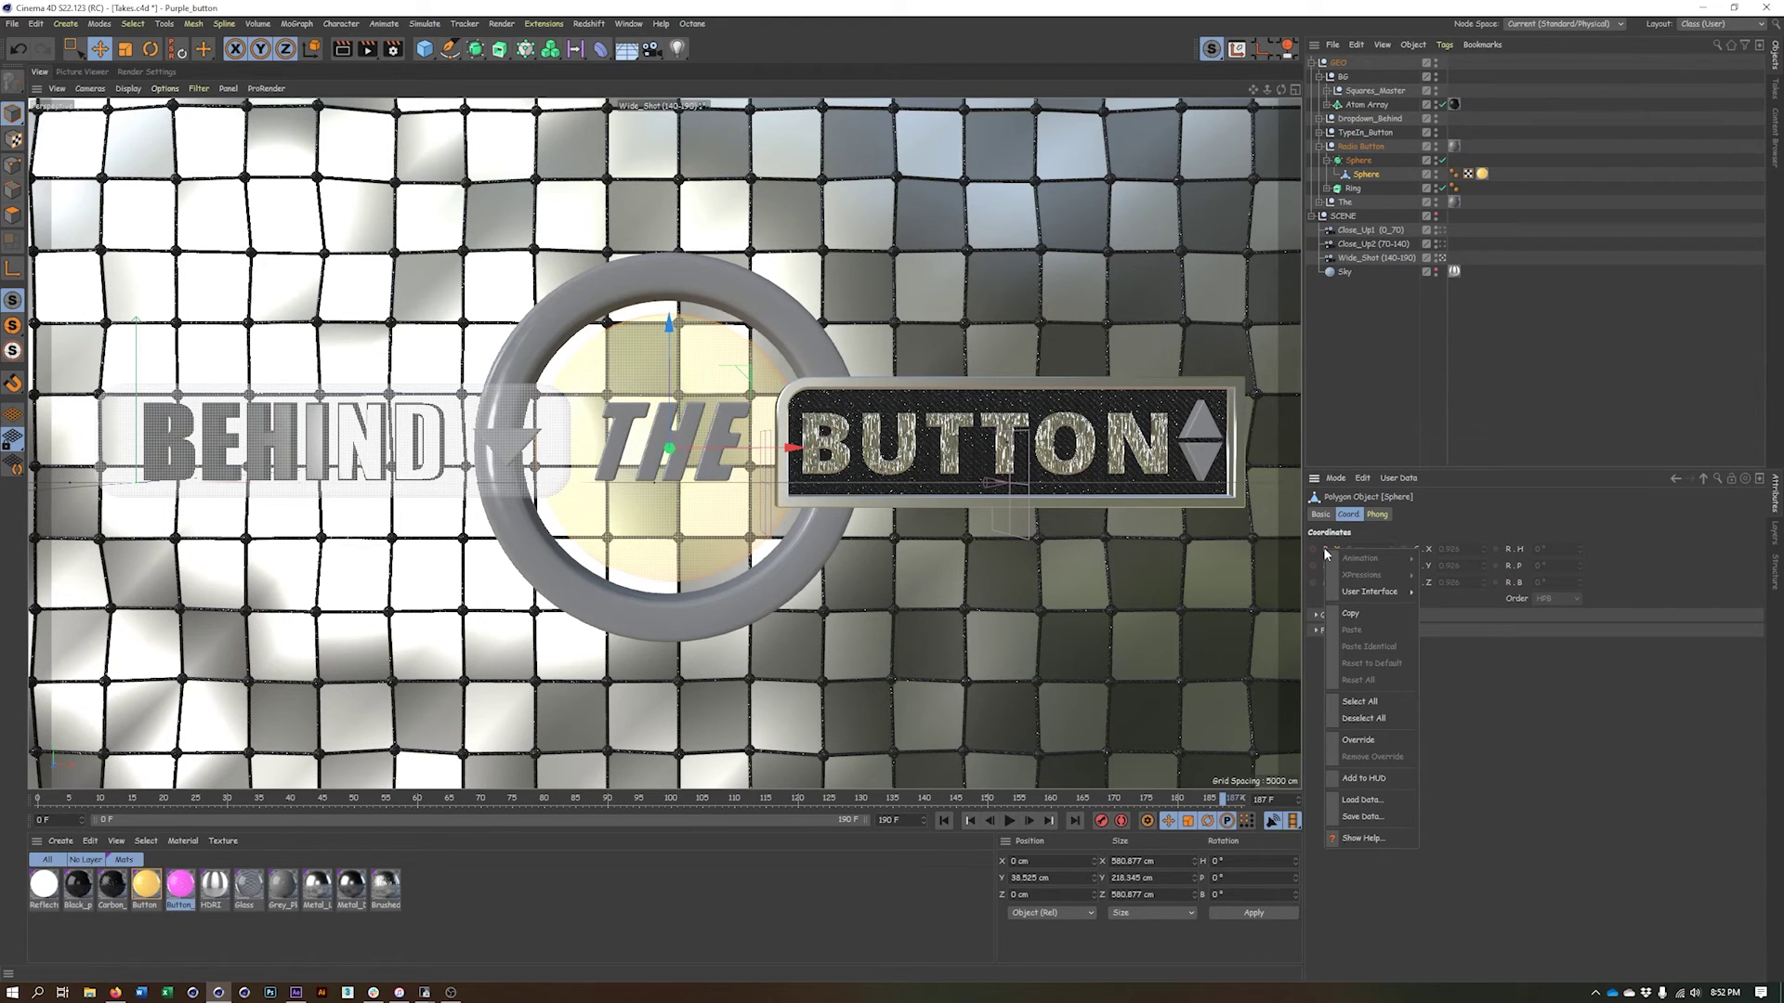
click(1369, 740)
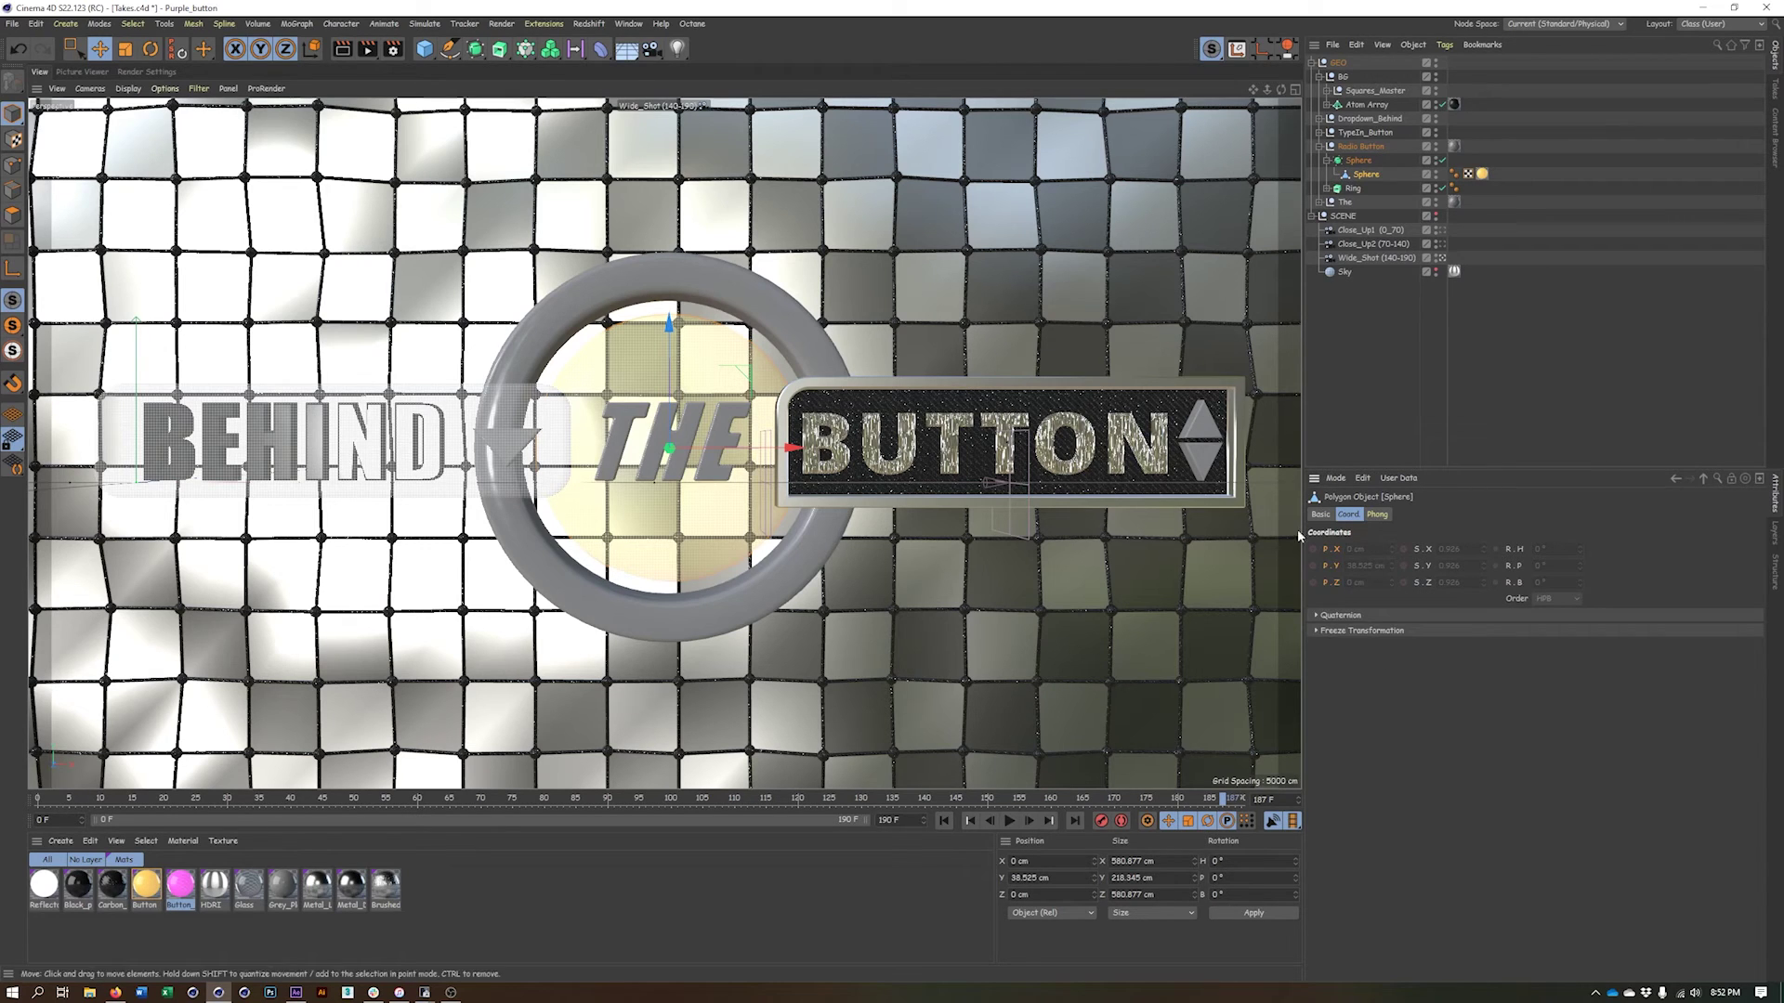
click(1483, 176)
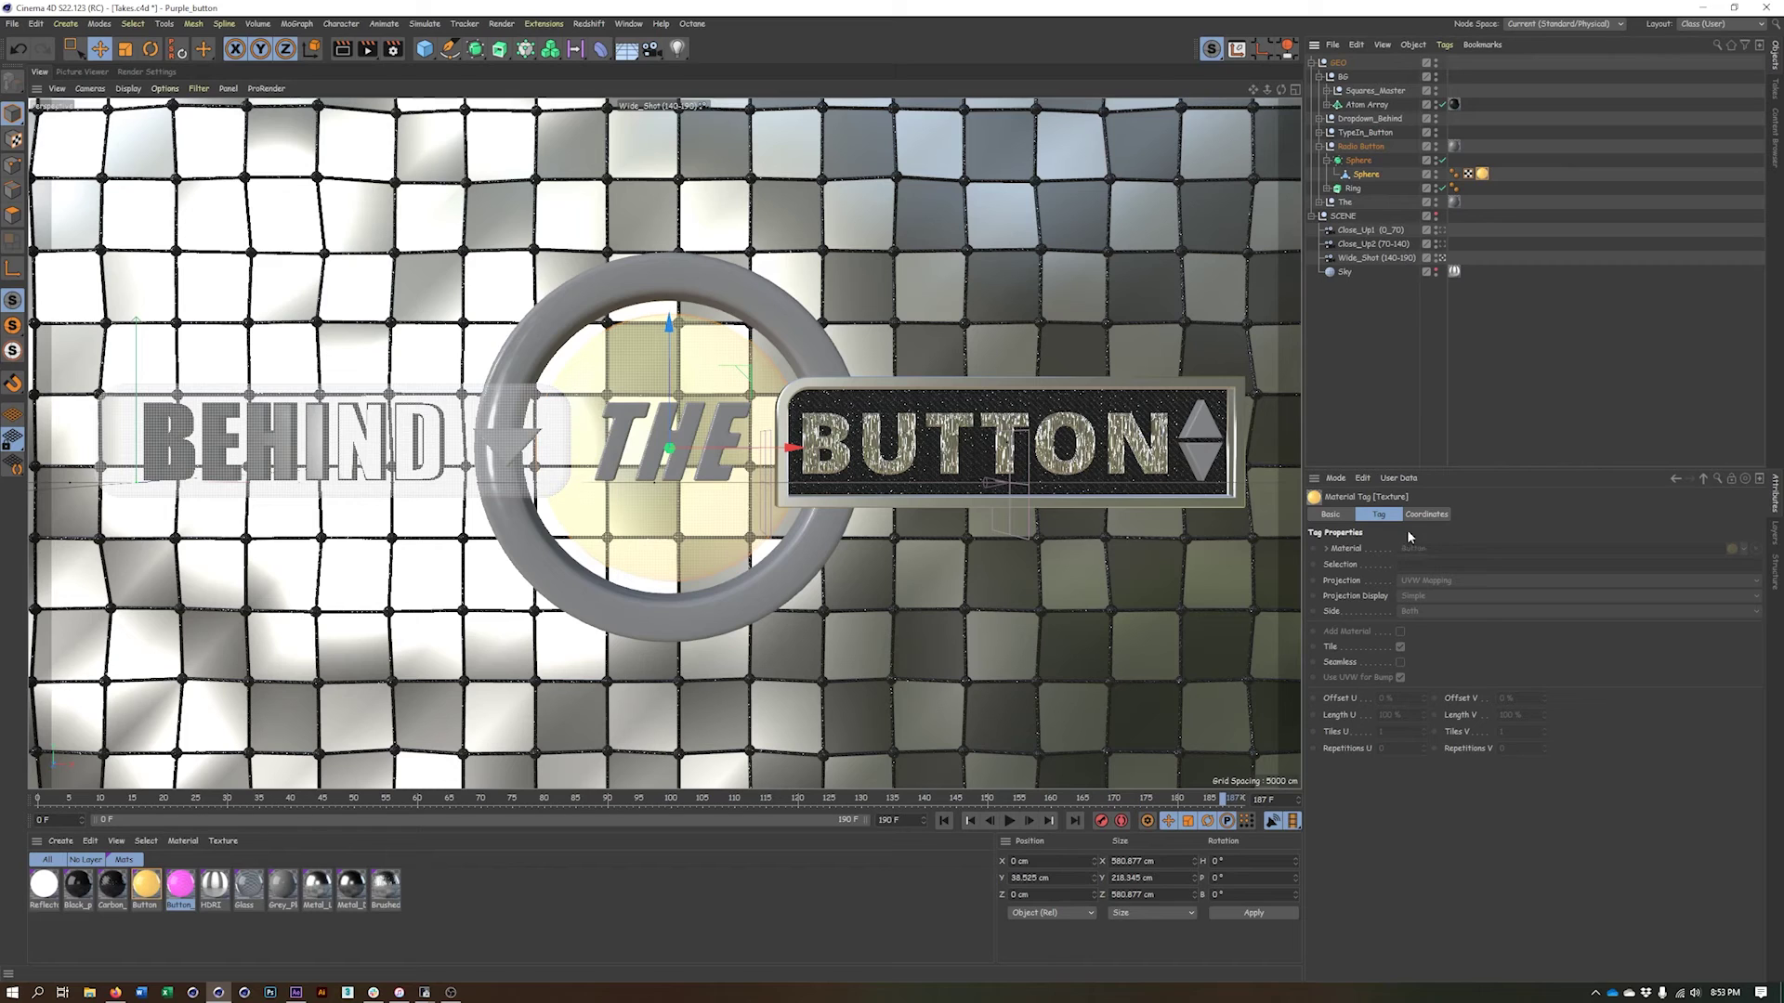
Override the Sphere material tag's Material and assign Button_Purple to it
right_click(1349, 554)
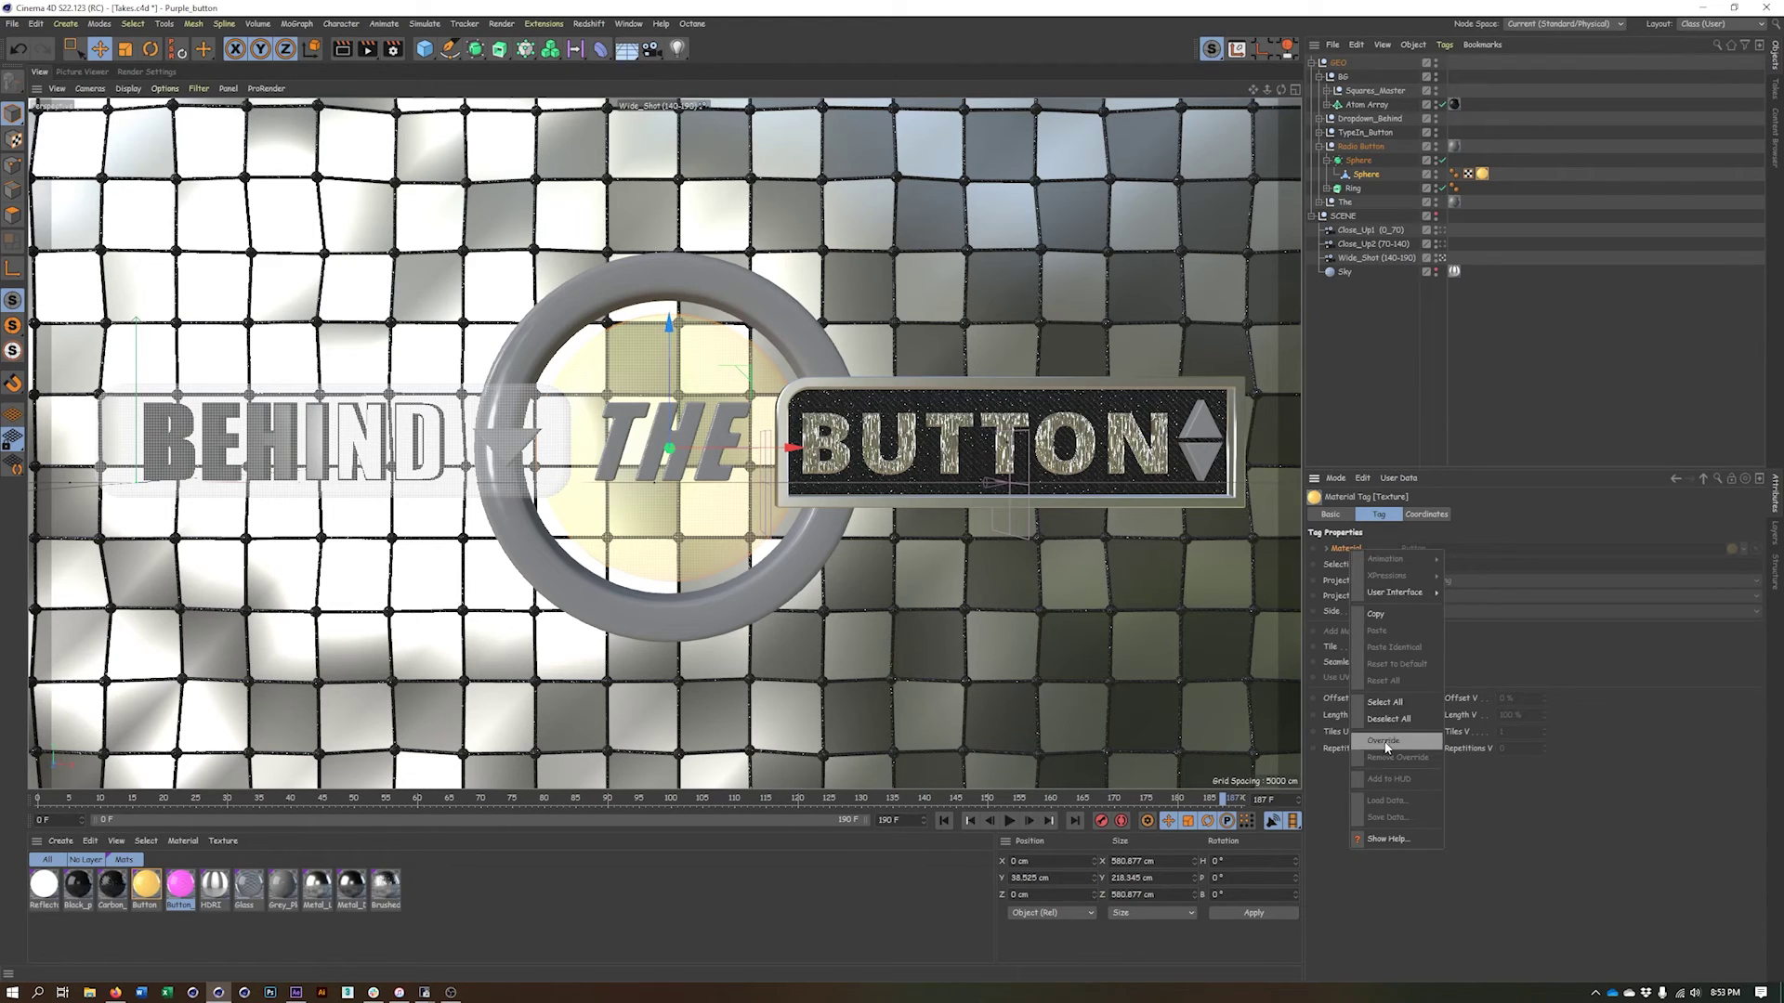
click(1385, 742)
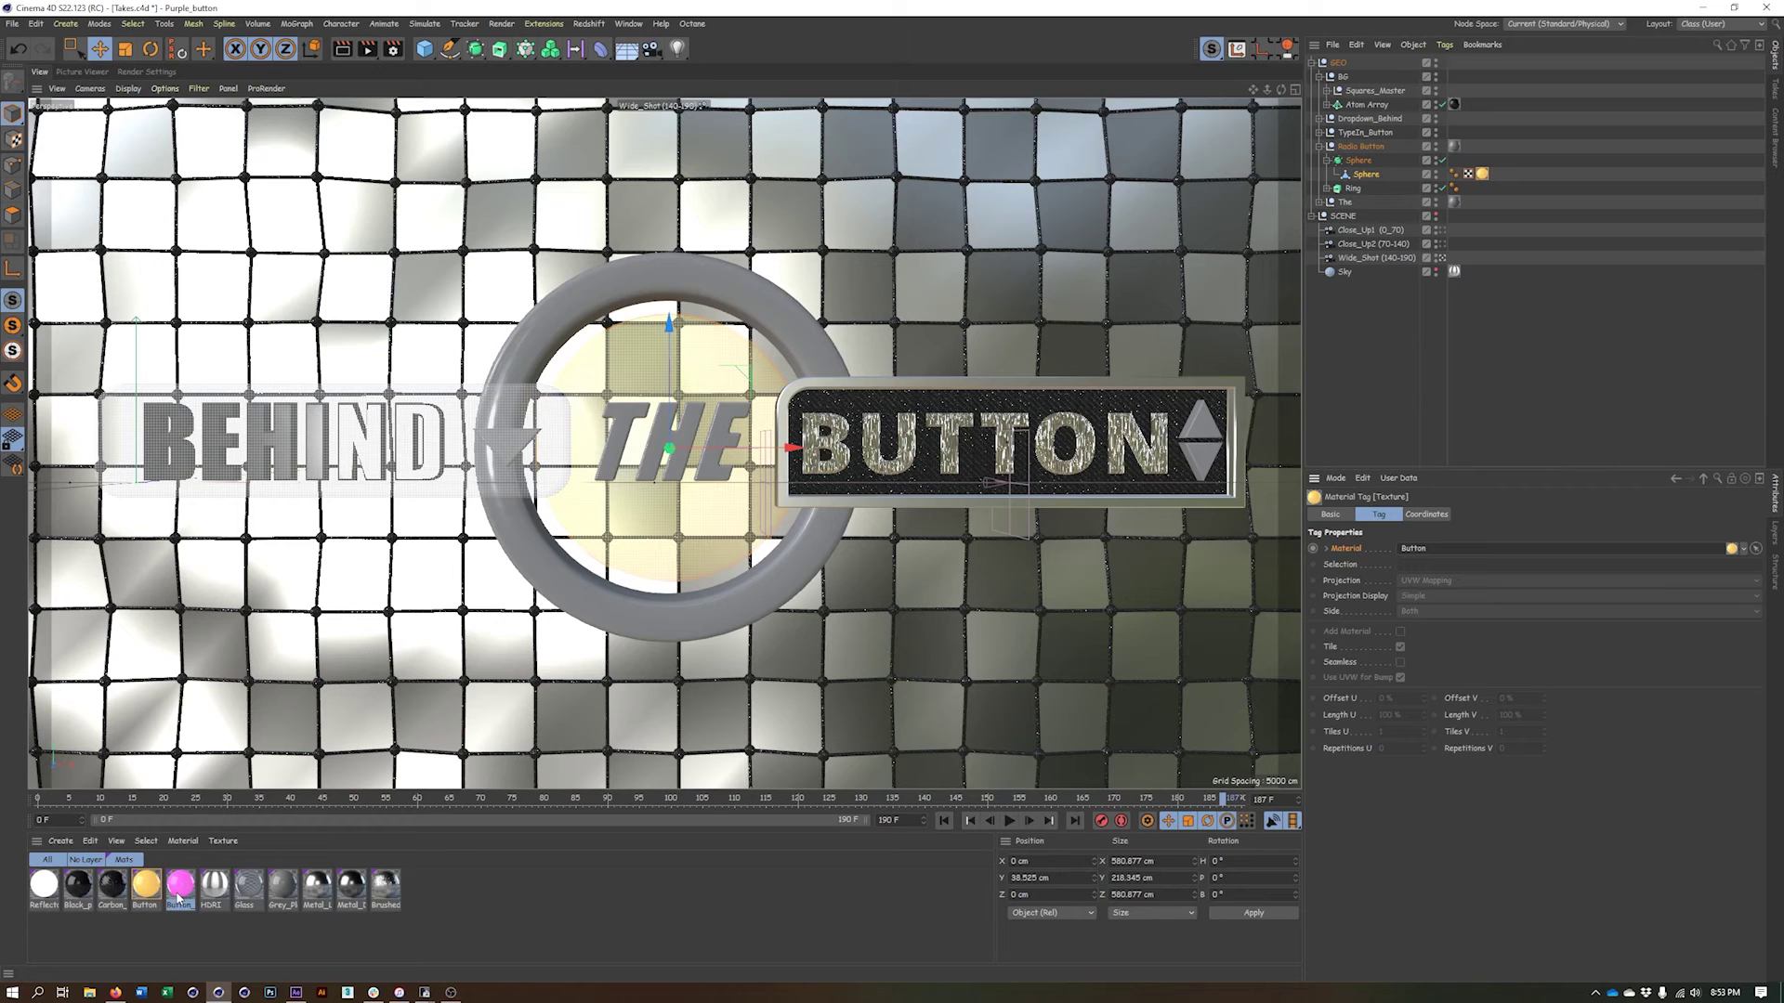
drag(179, 897, 1446, 558)
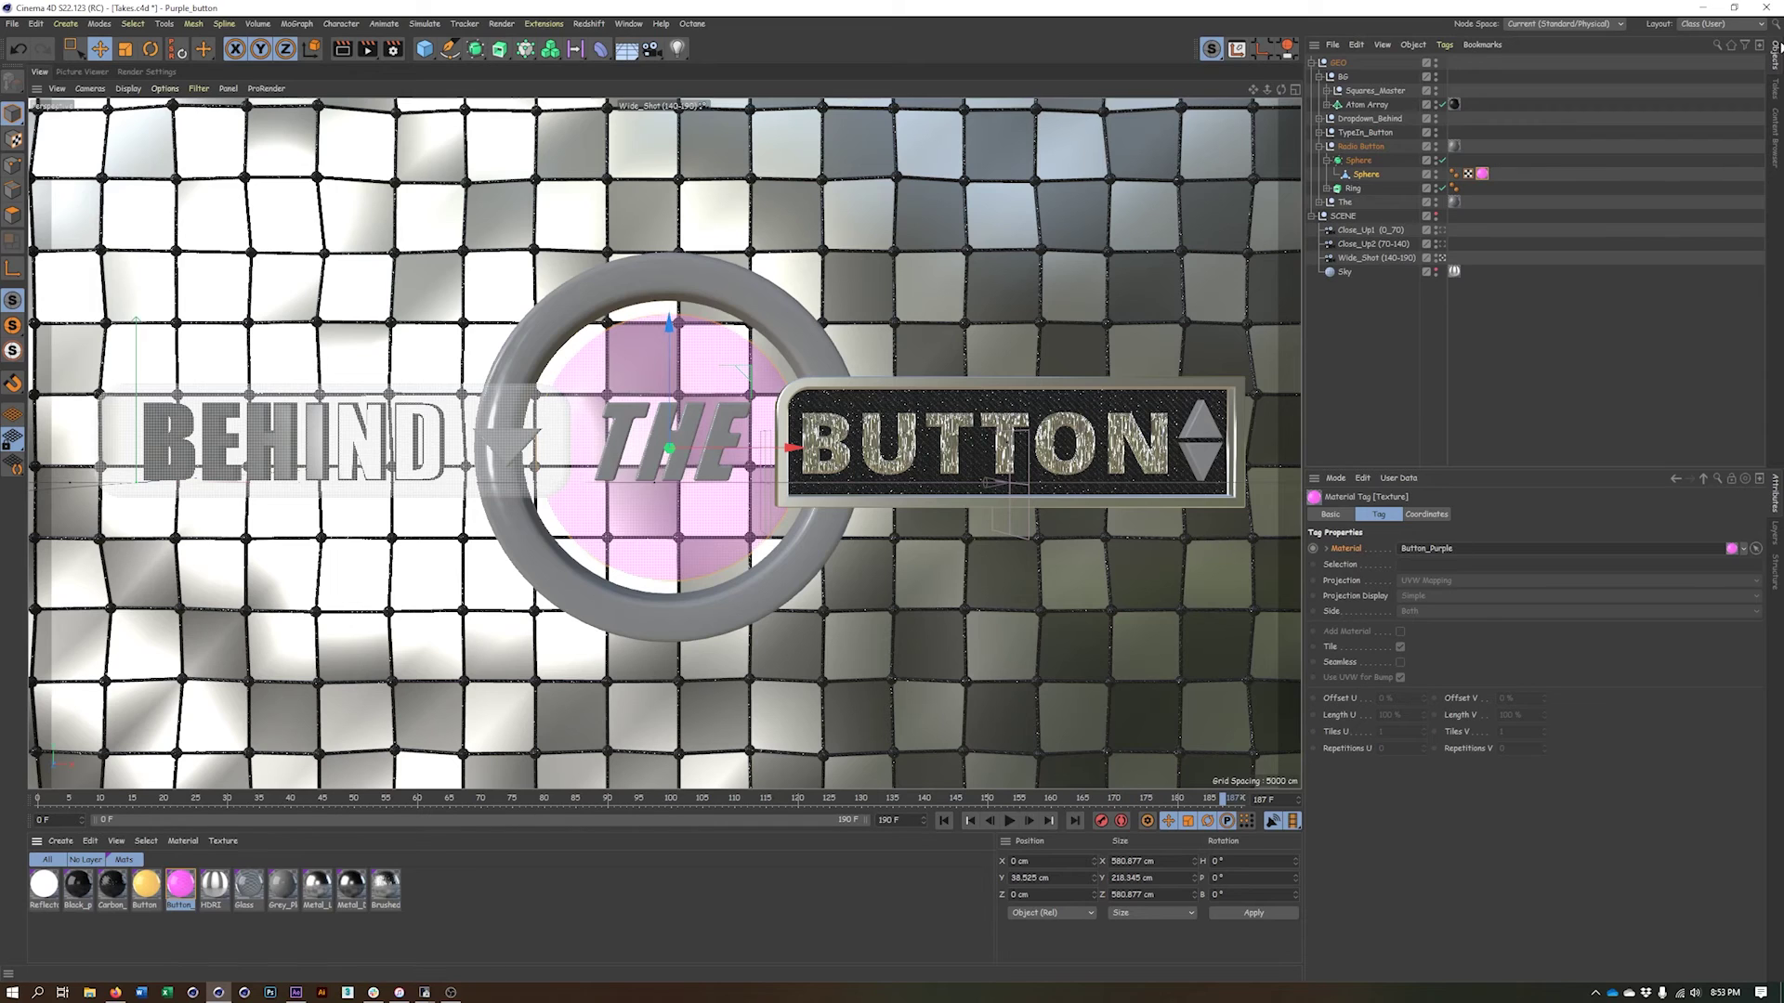
click(1777, 91)
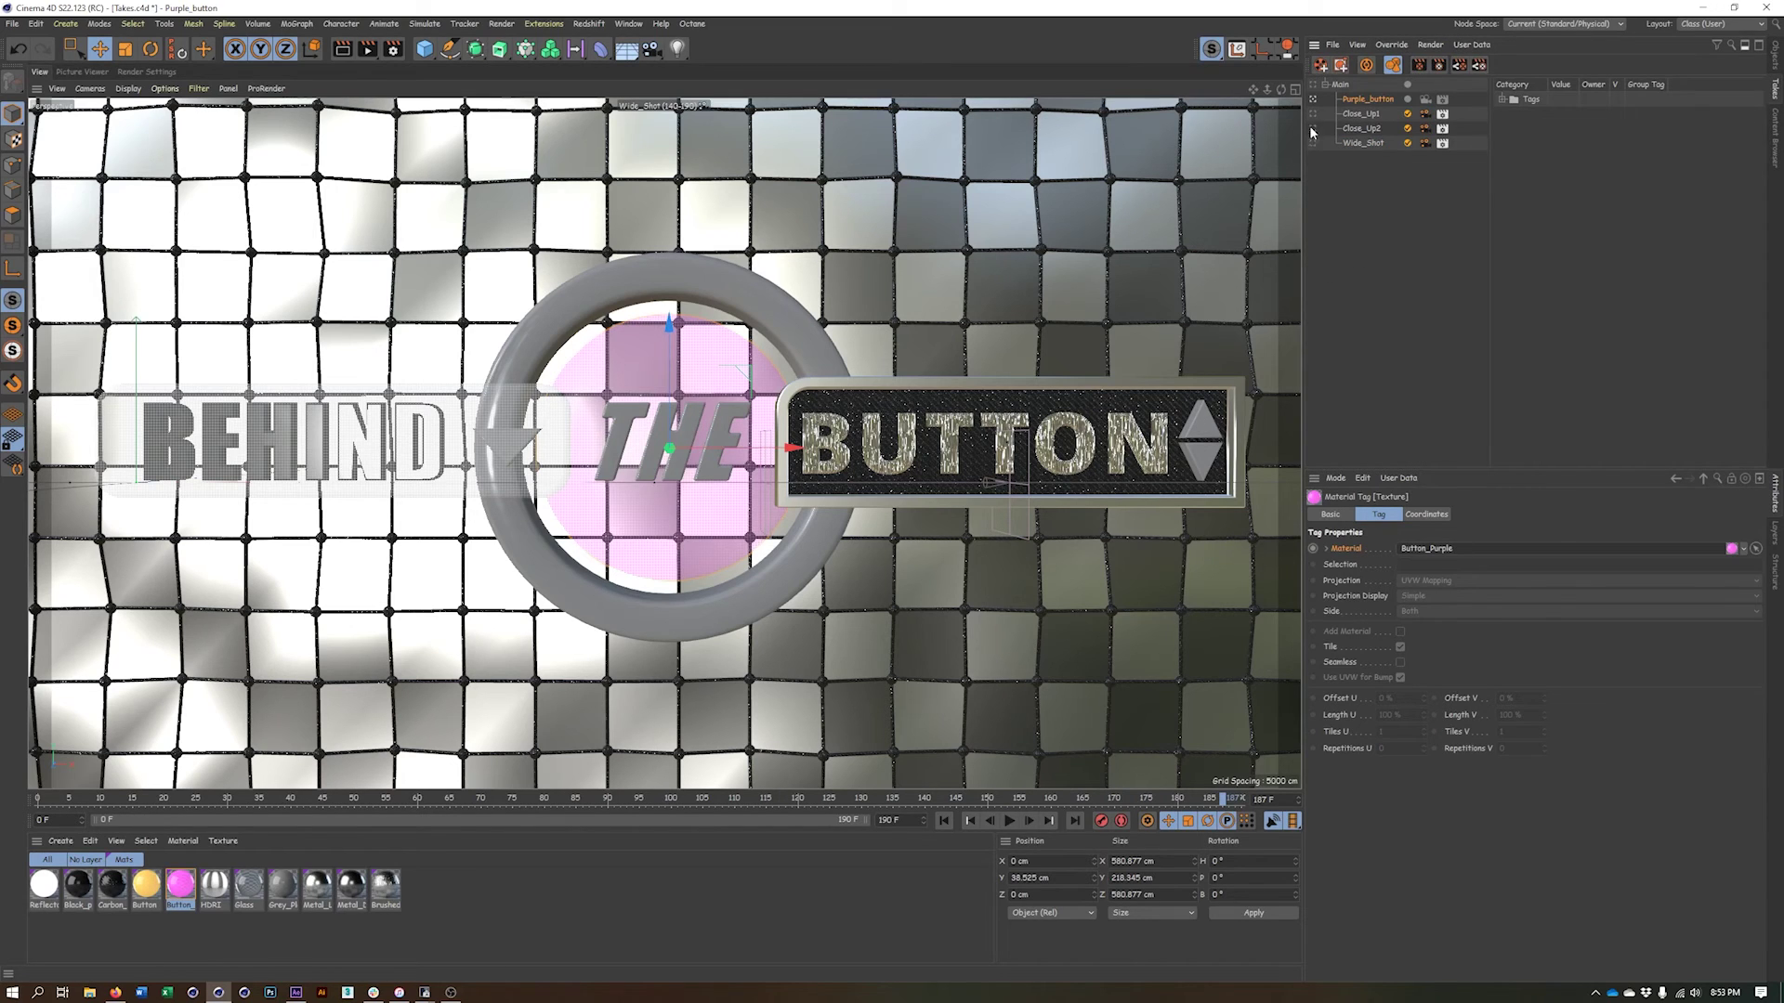
click(1313, 86)
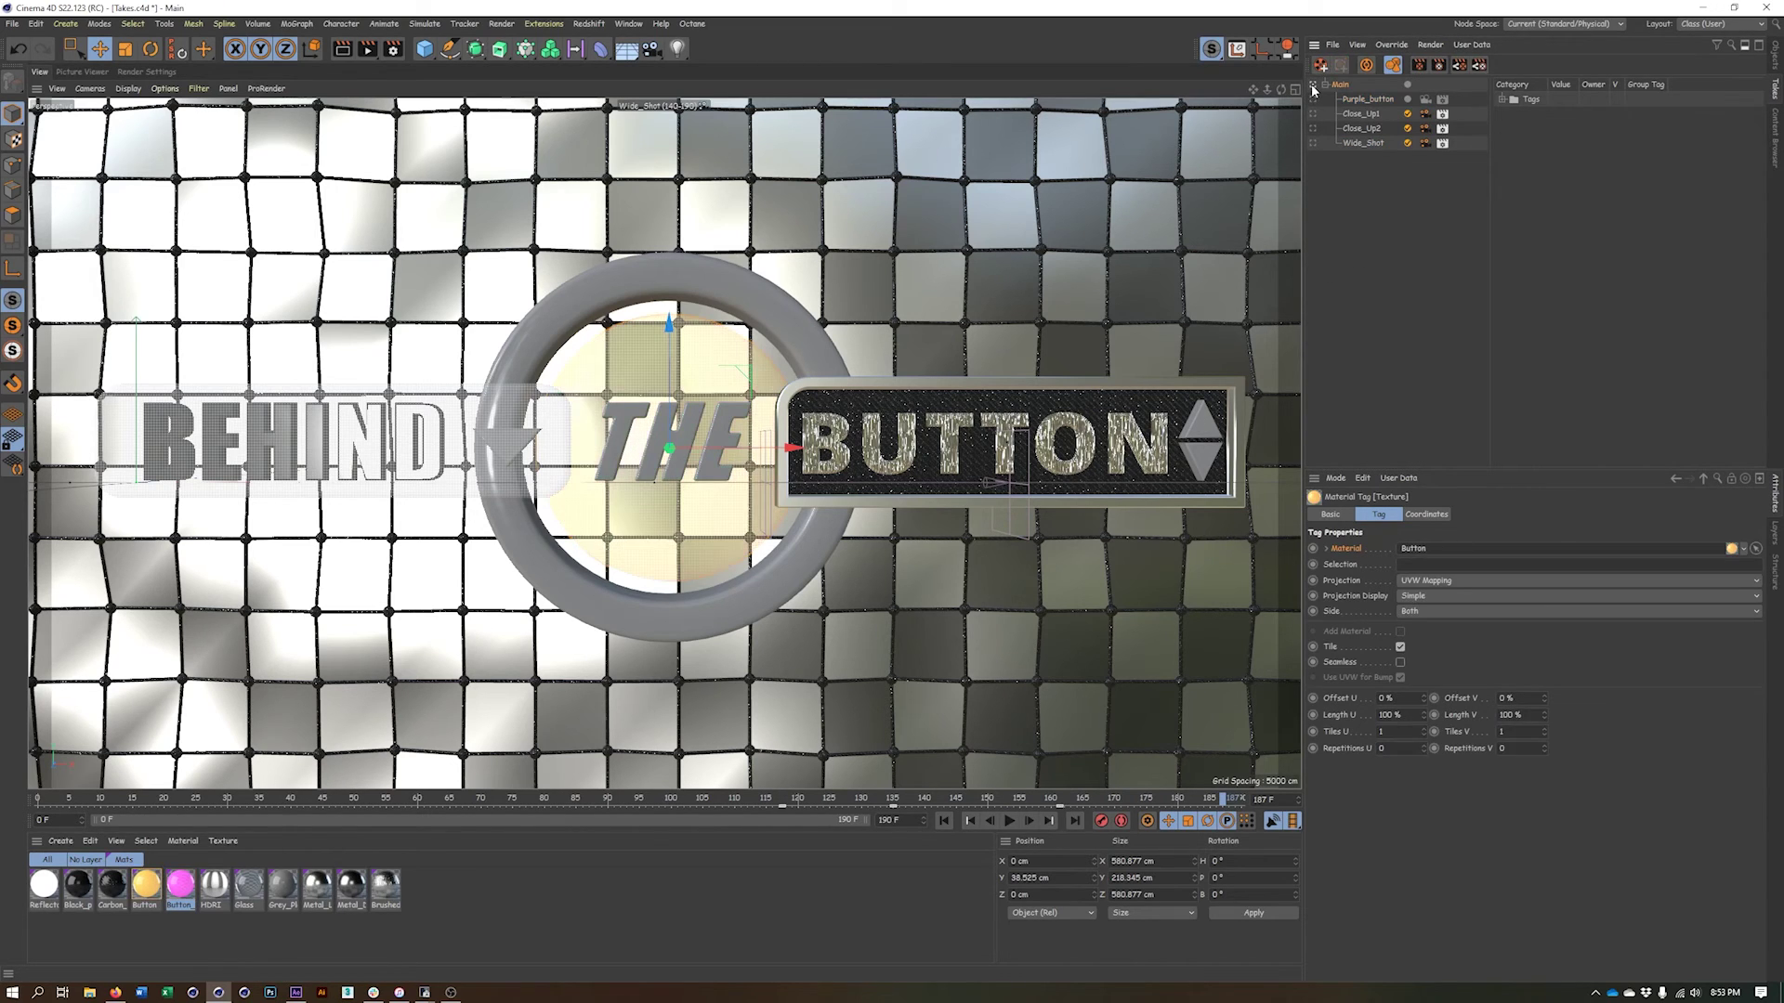
click(1313, 100)
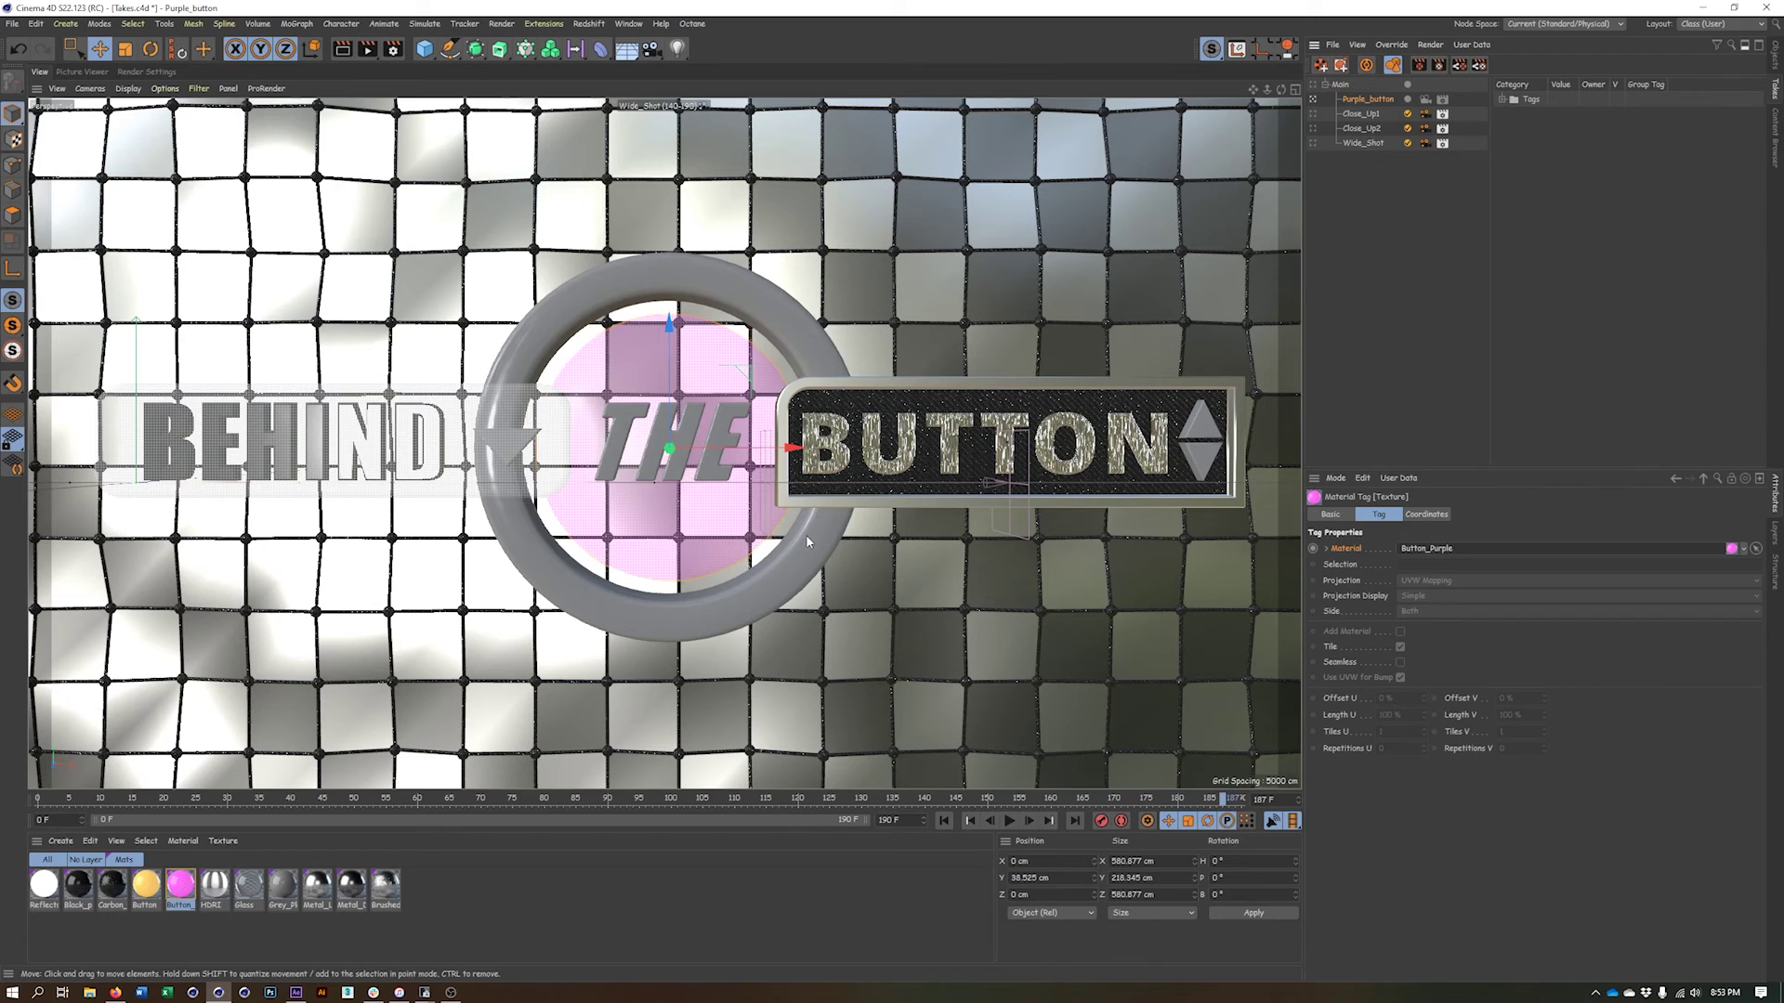
click(1312, 85)
click(1313, 100)
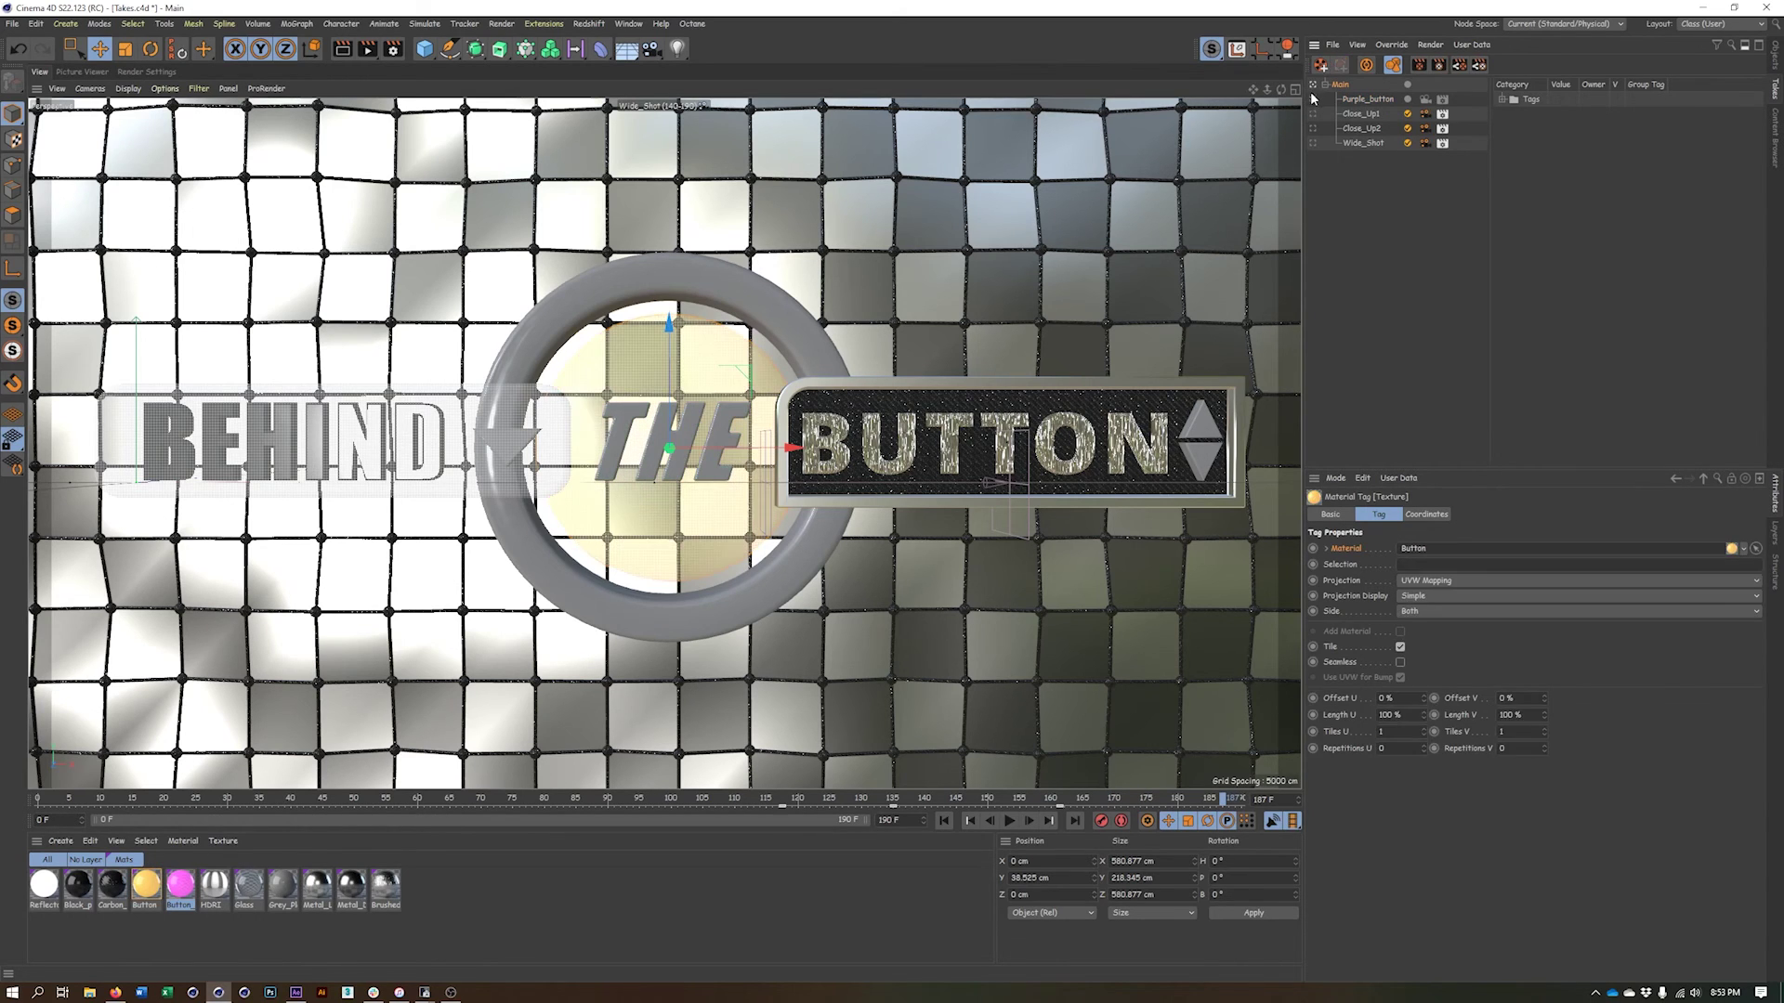
click(1312, 99)
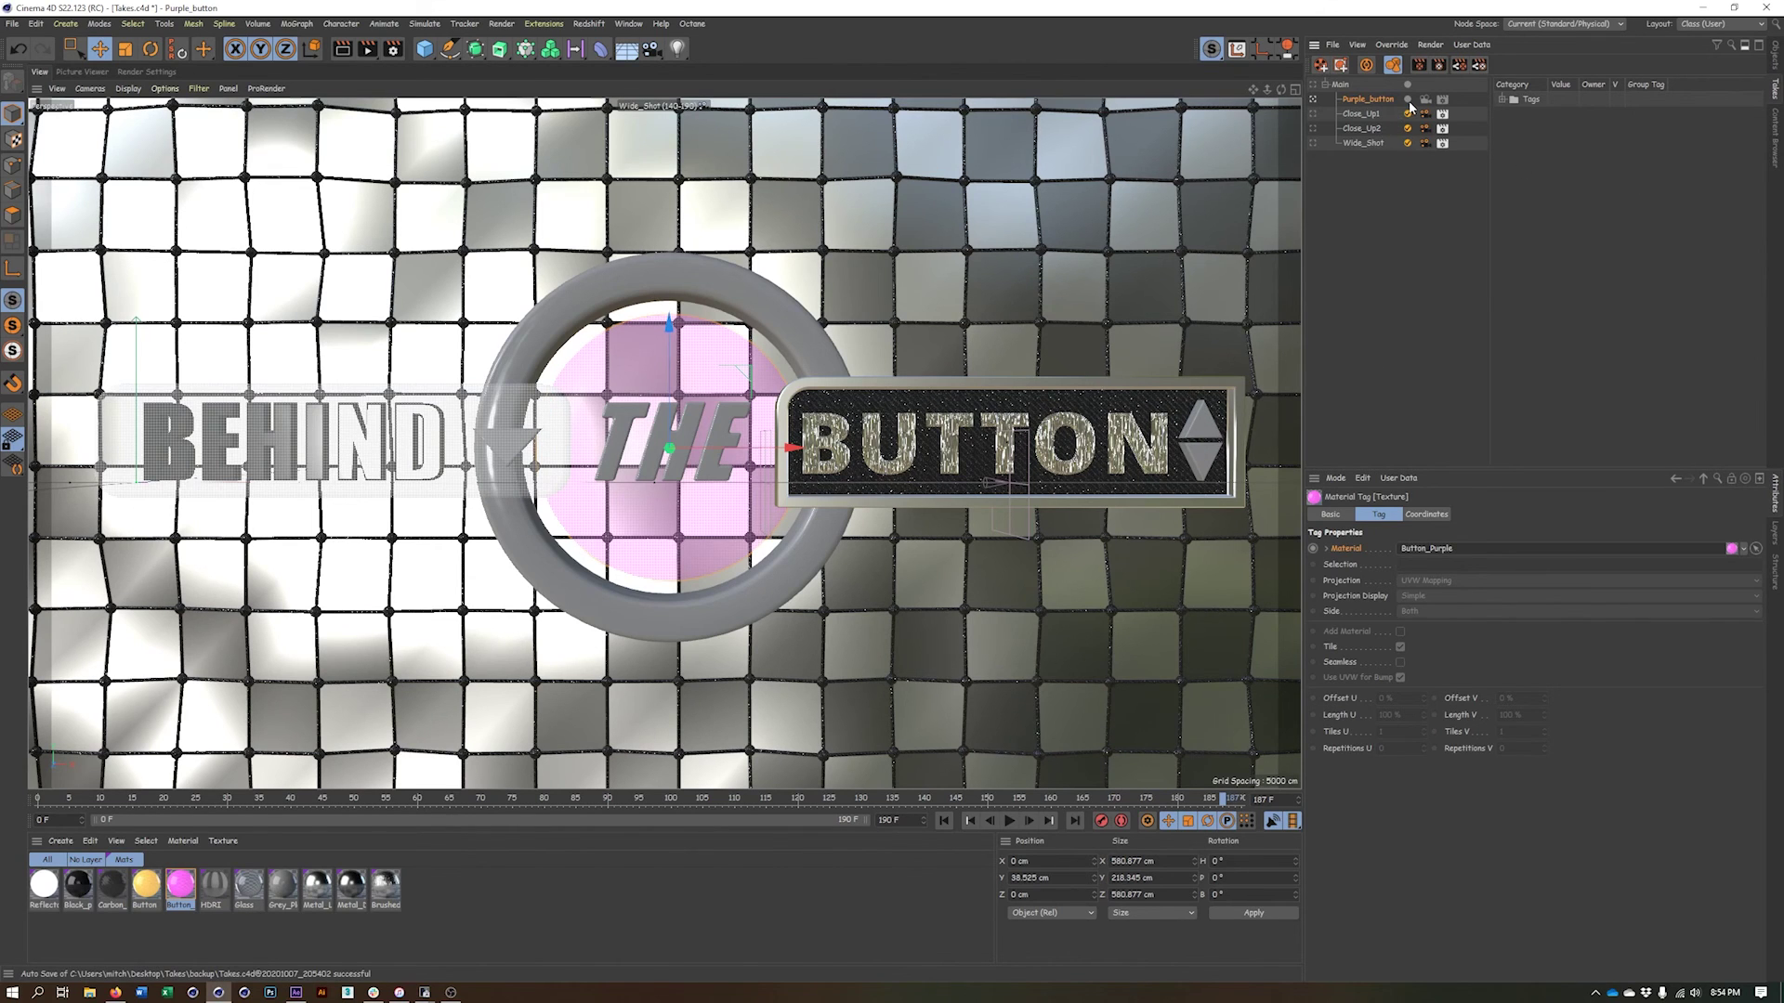
click(1366, 68)
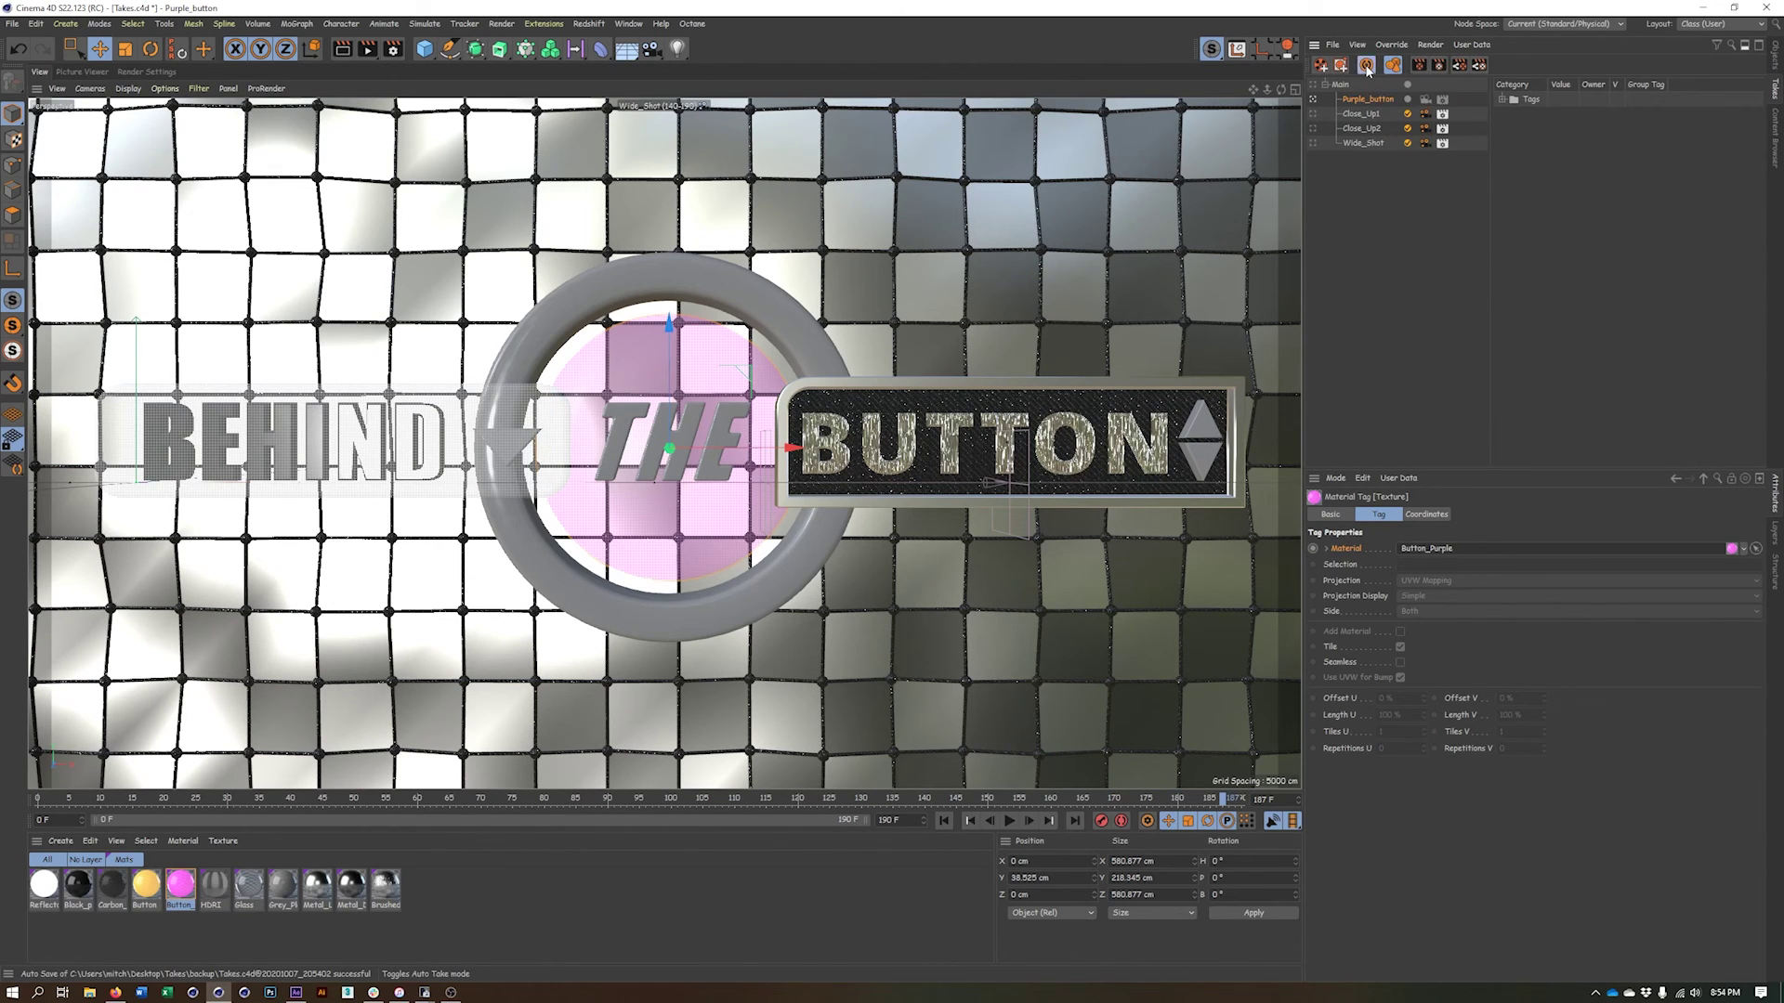
Turn off viewport visibility for Dropdown_Behind and TypeIn_Button in the Purple_button take
click(1776, 64)
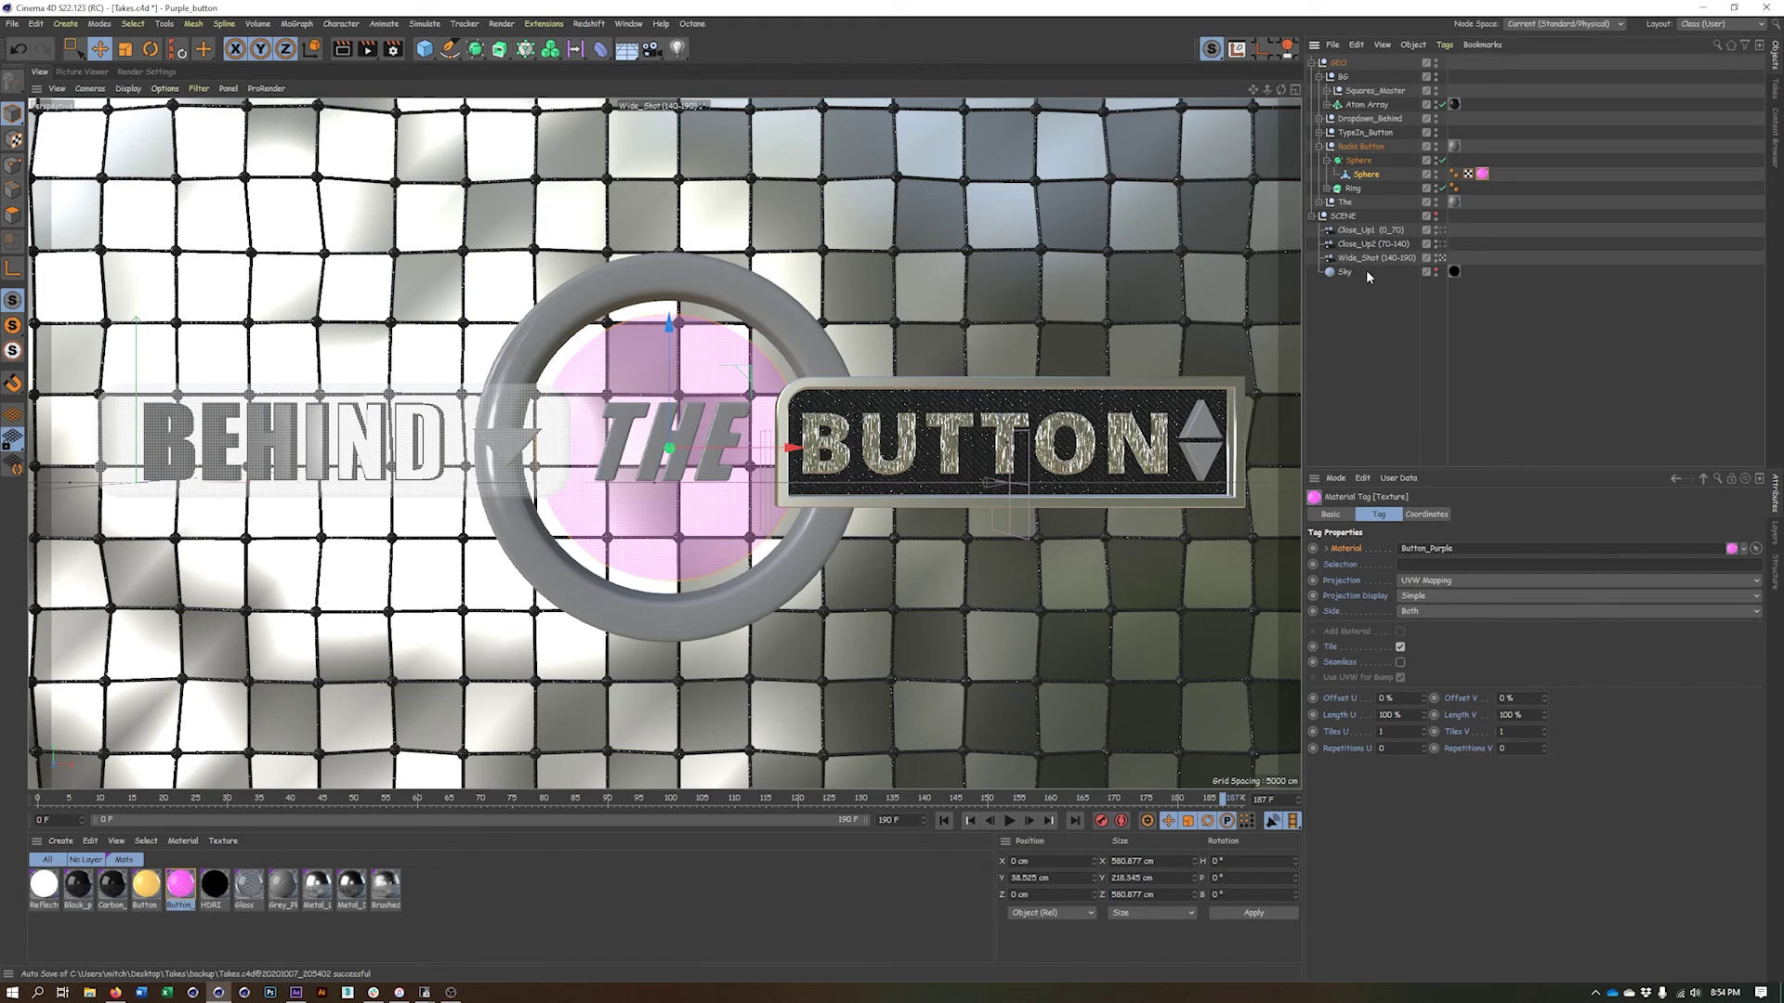
click(1318, 147)
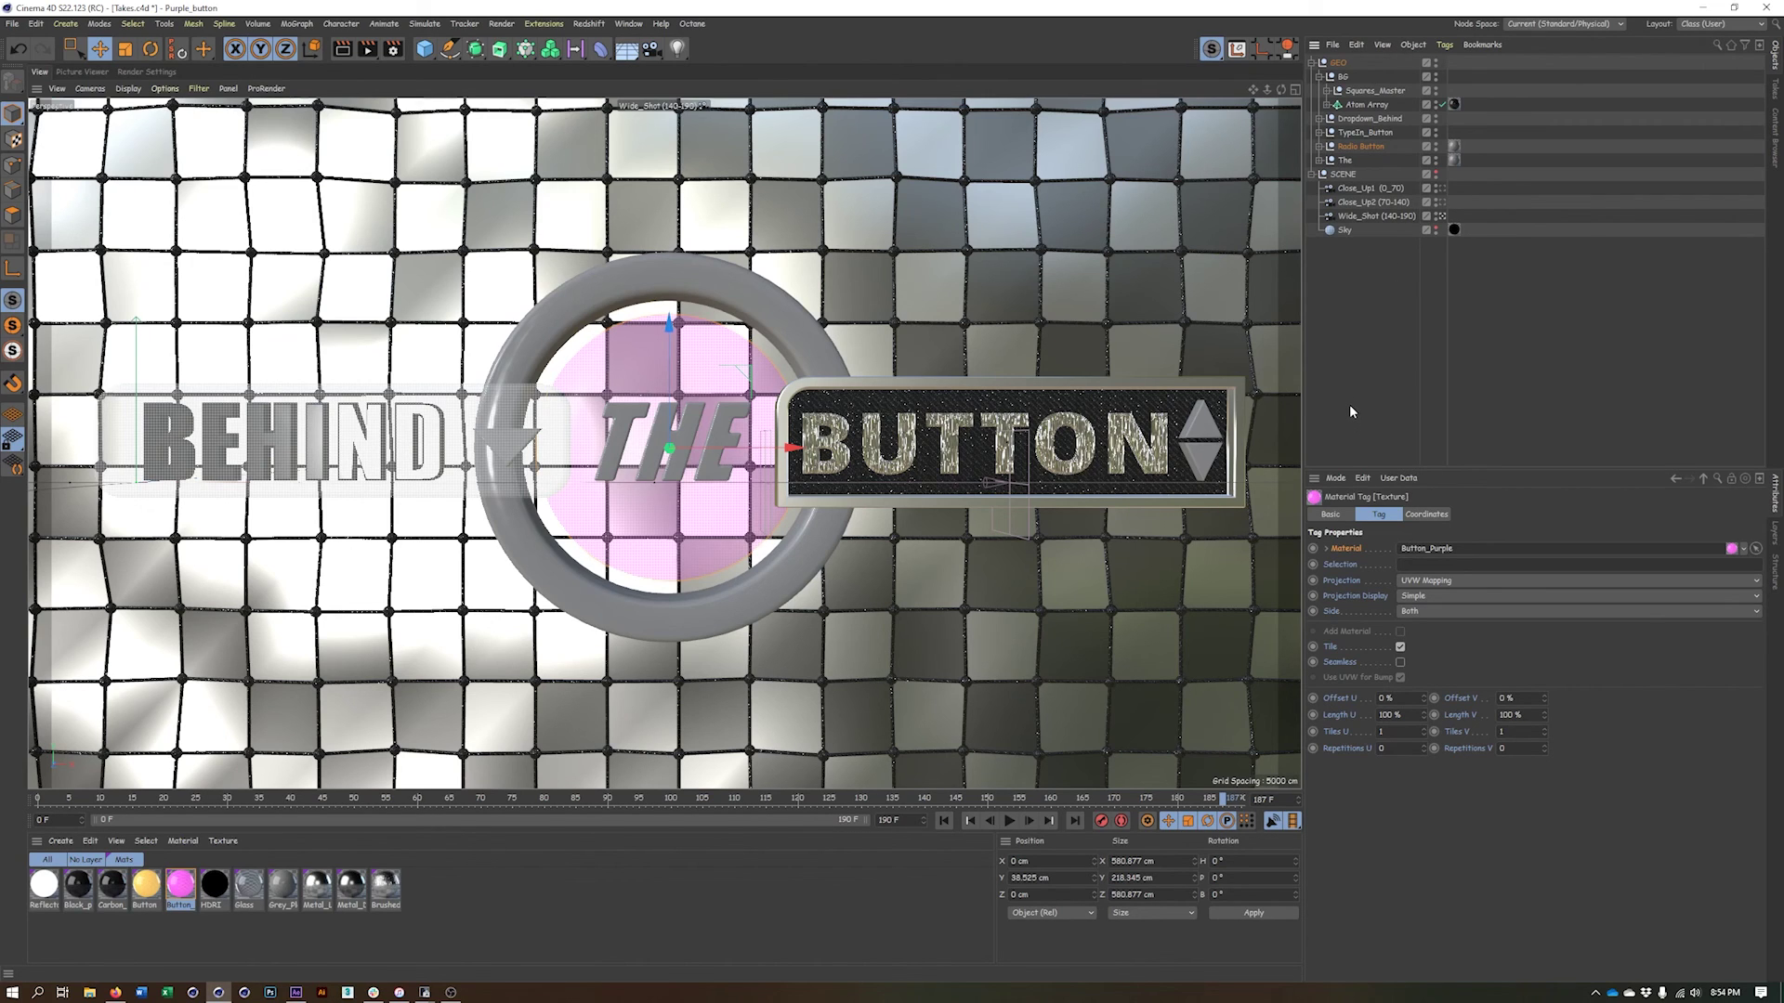
click(1385, 119)
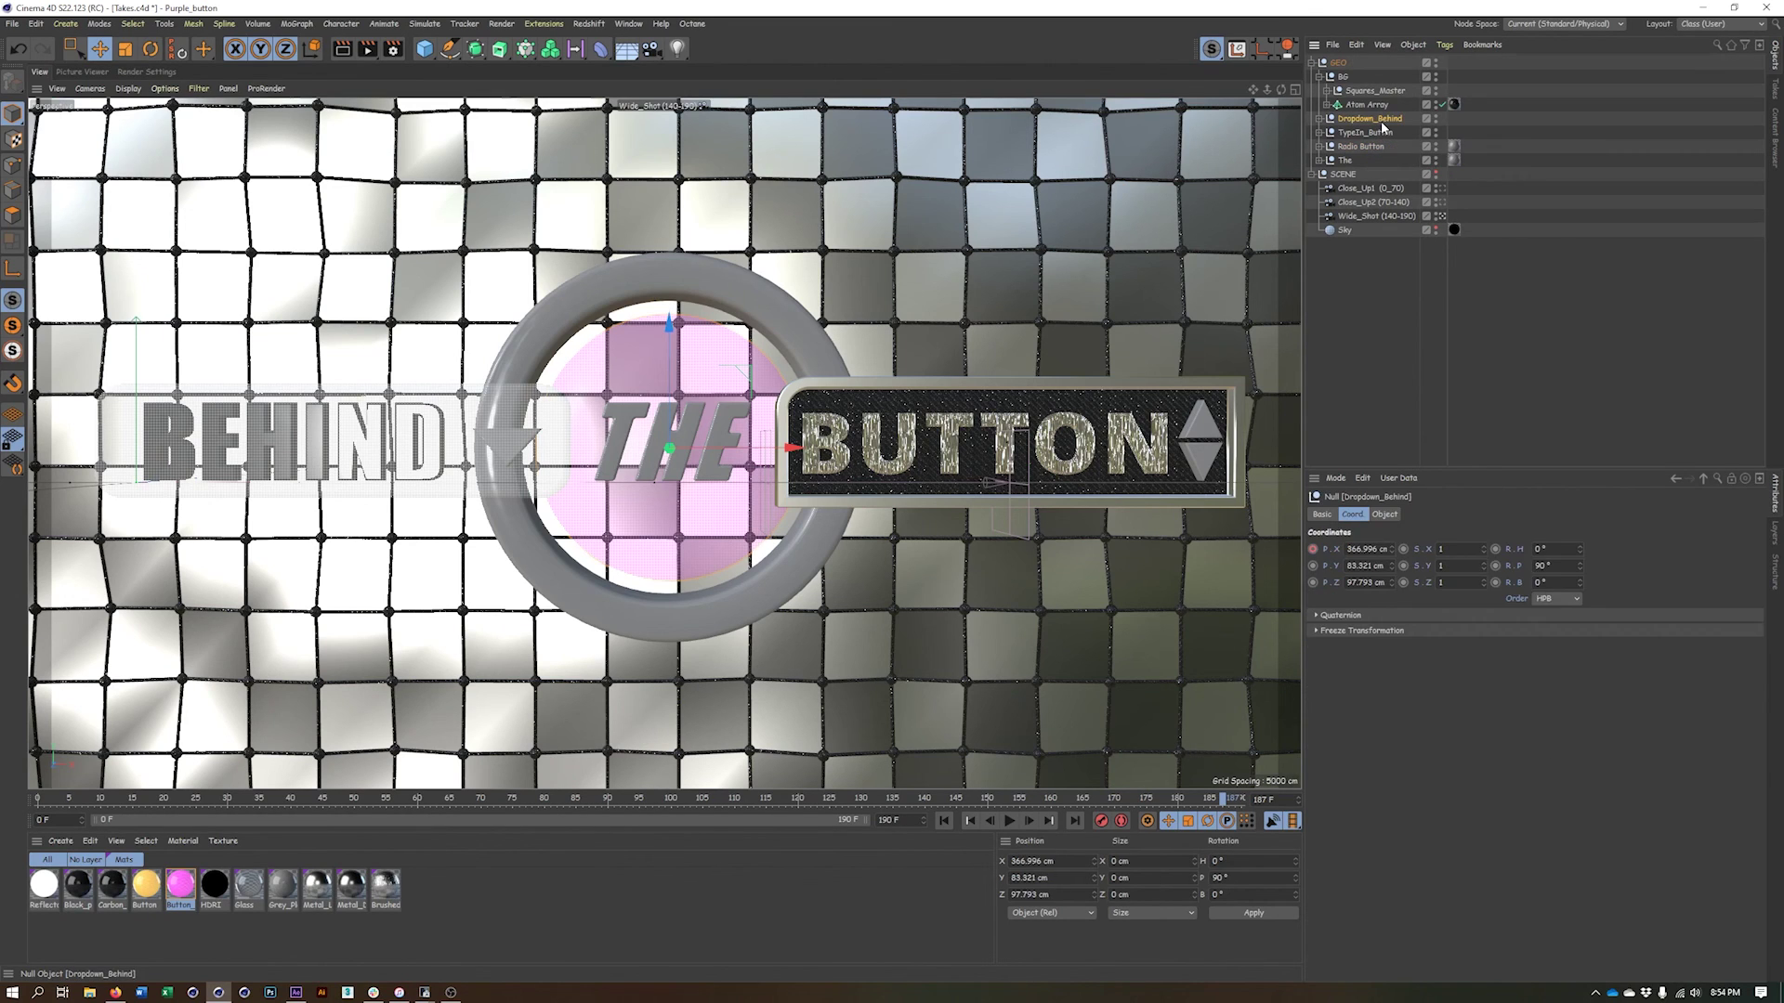
click(1434, 115)
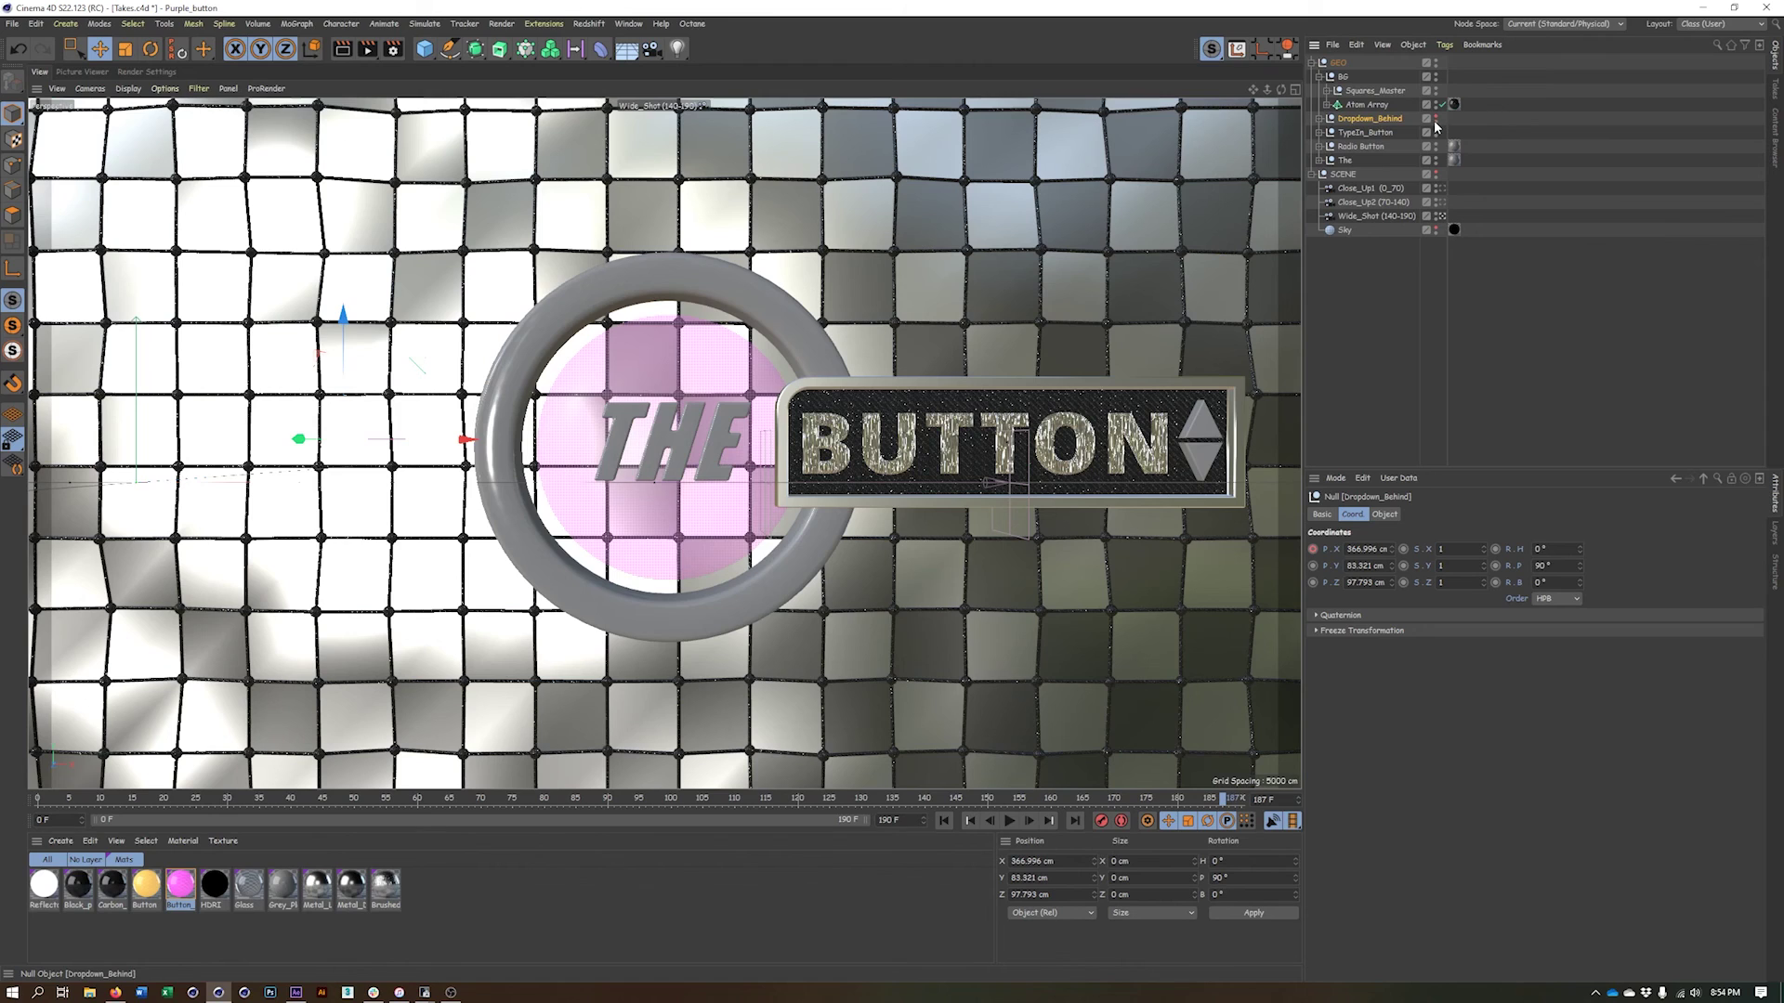
click(1355, 147)
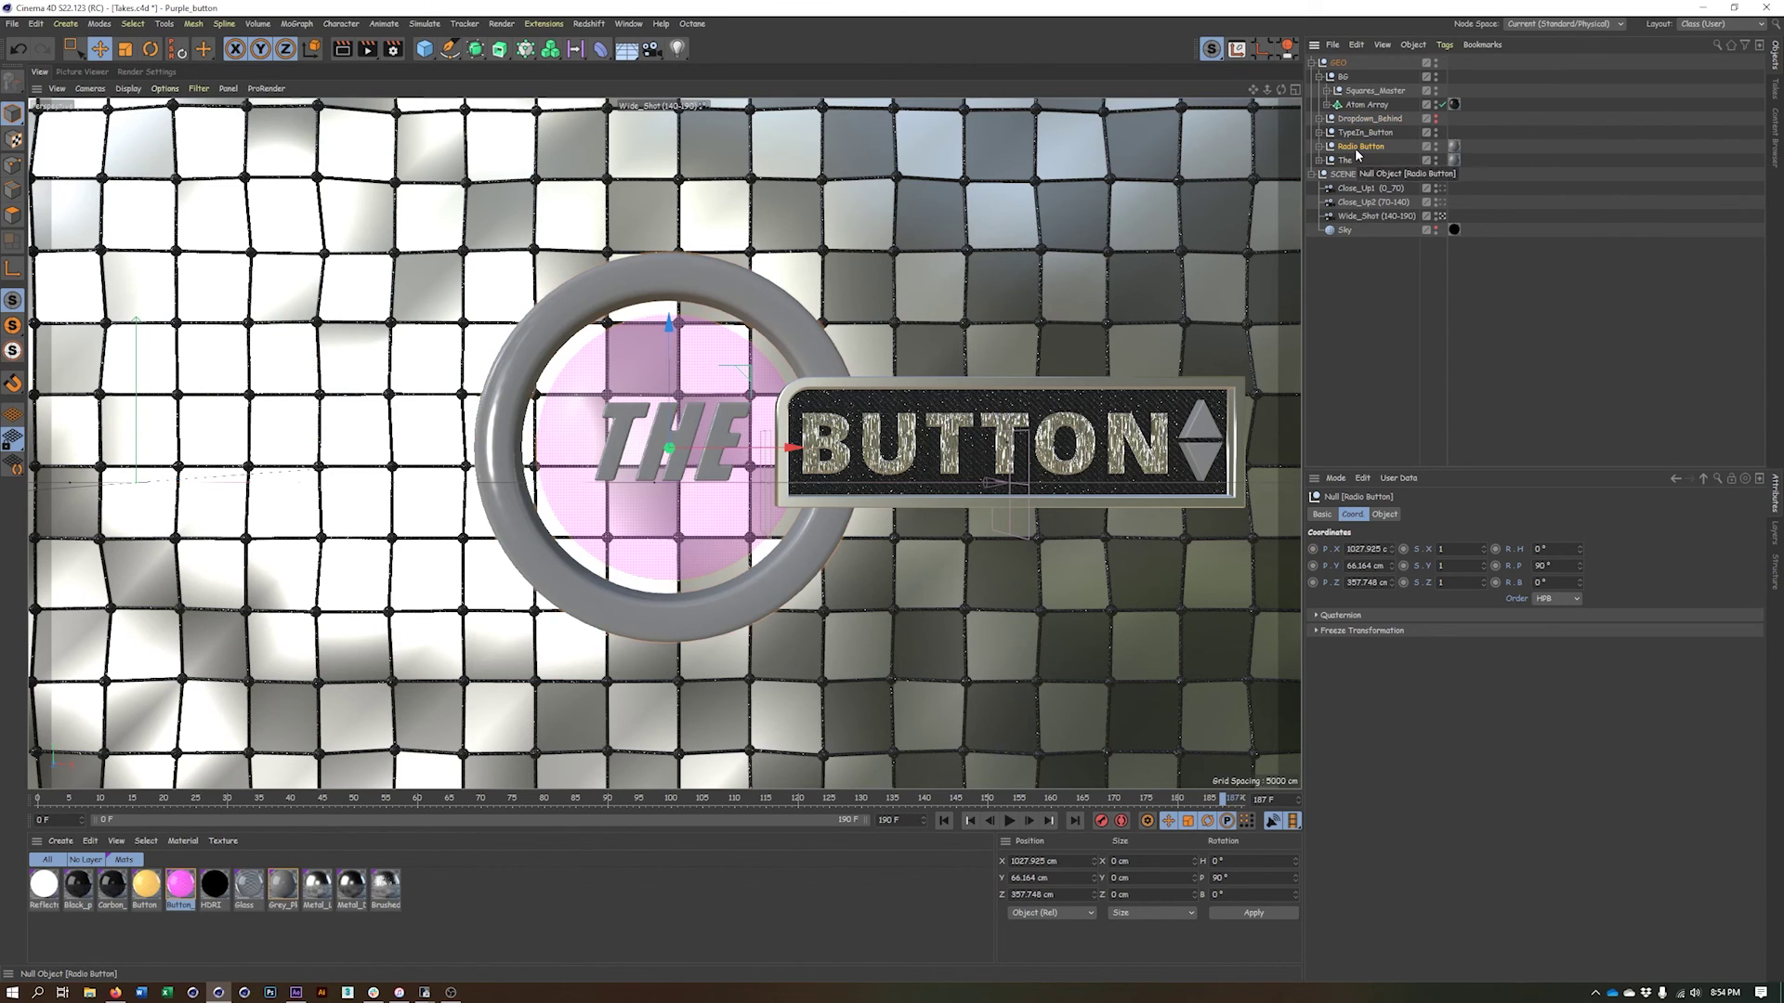
click(1362, 133)
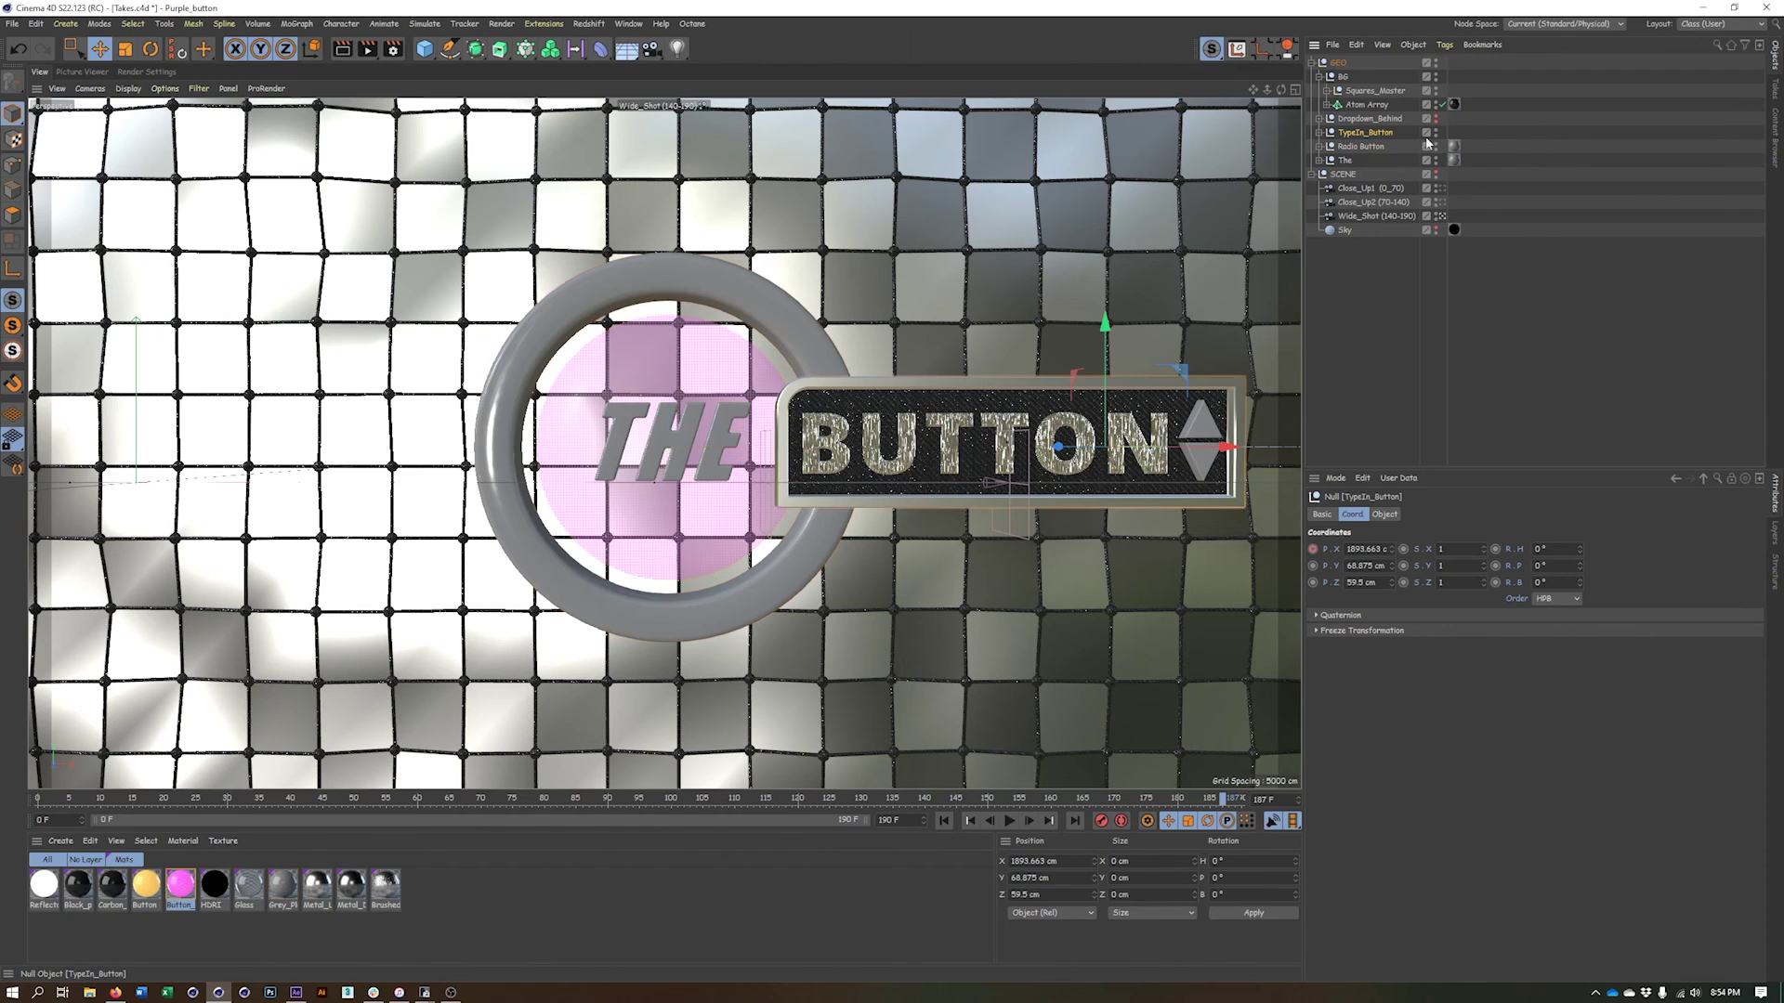
click(1436, 130)
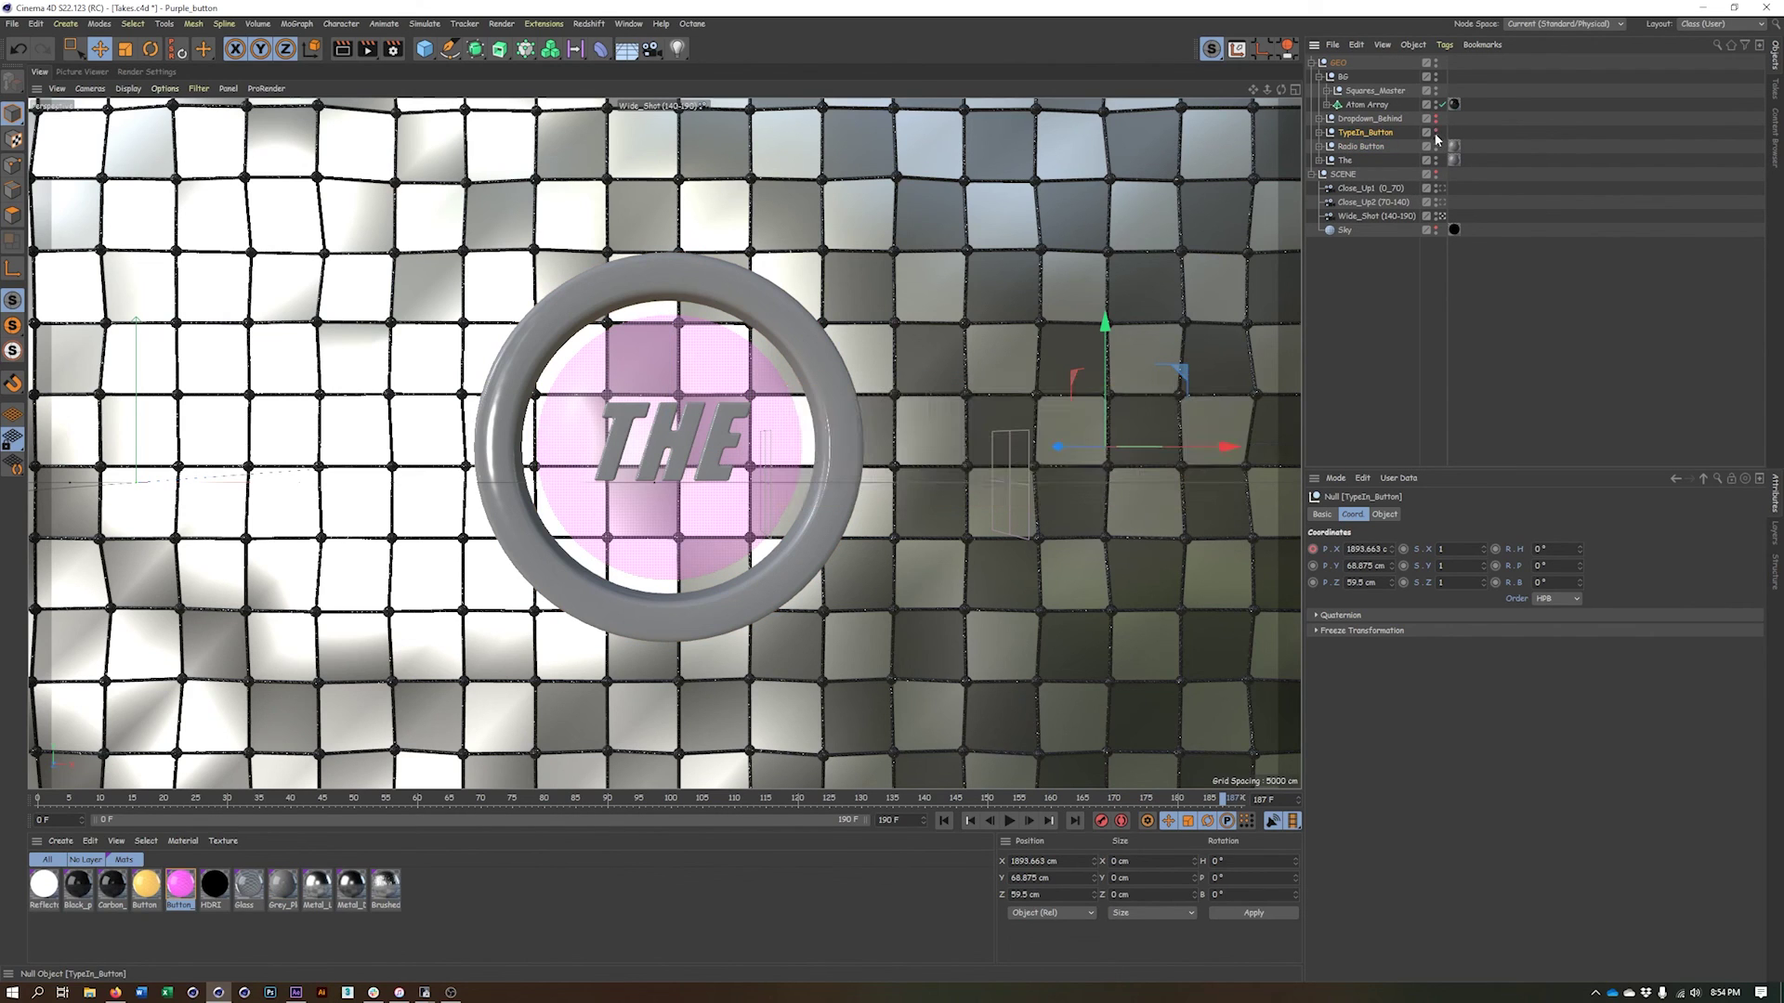
click(1777, 93)
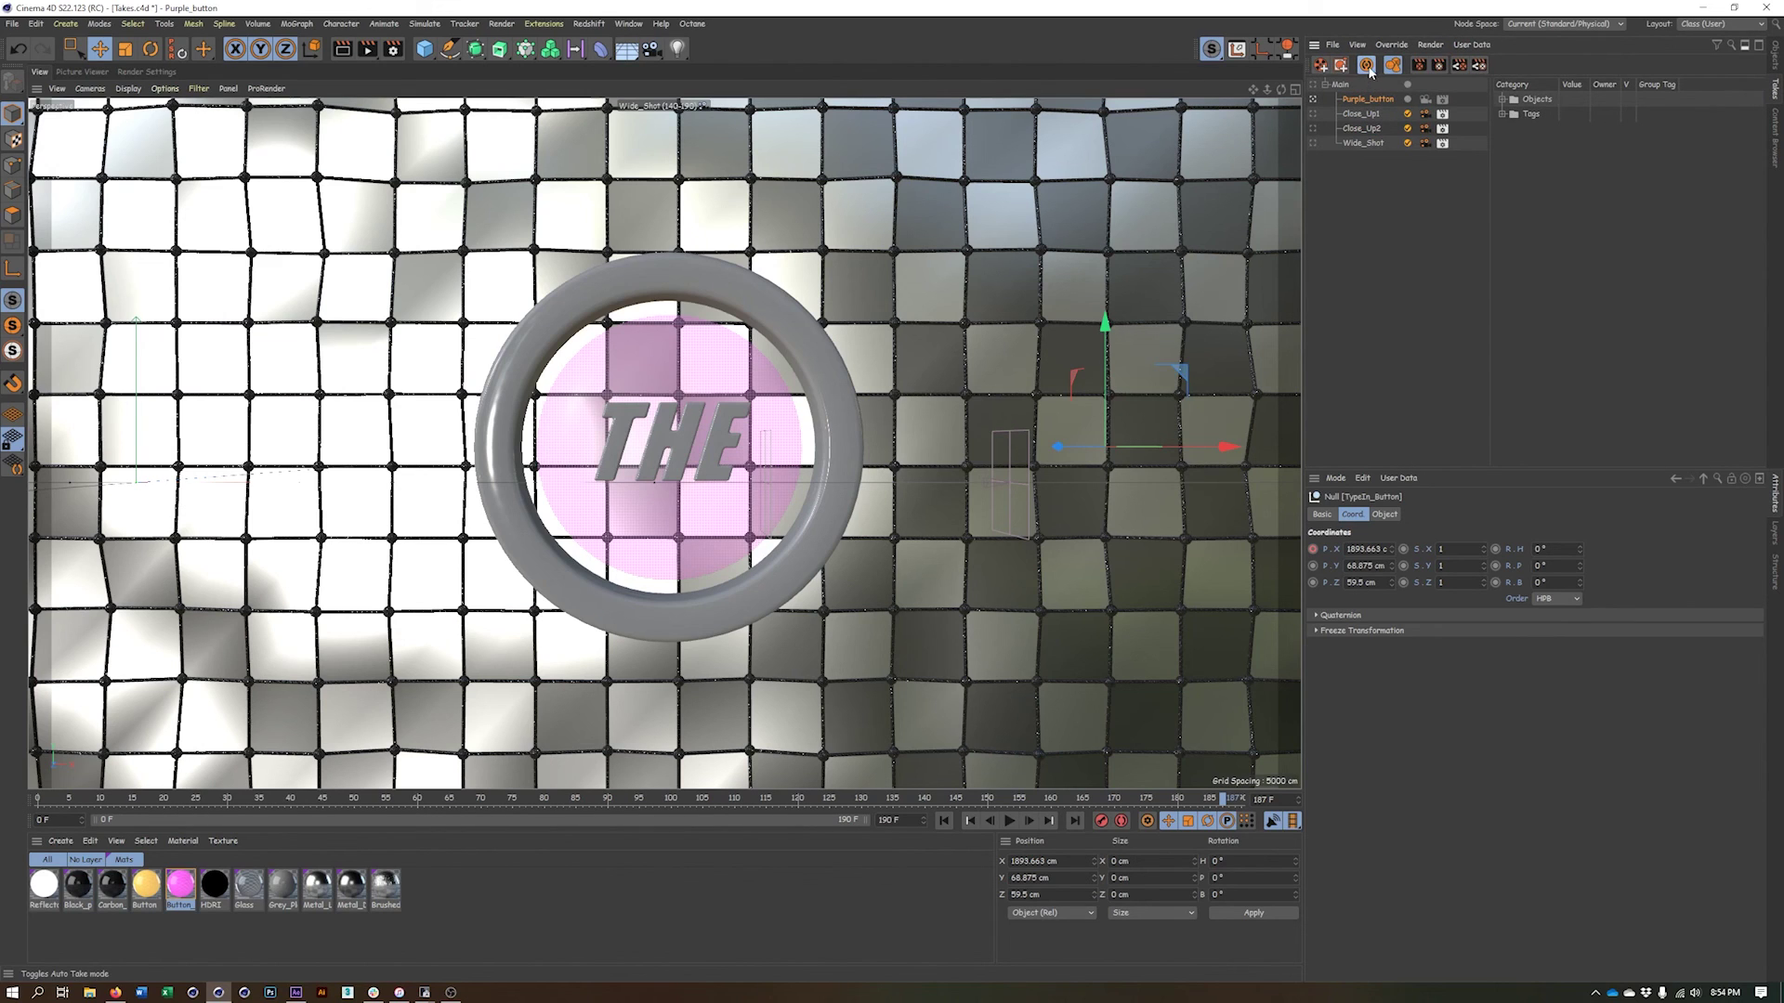
Turn Auto Take off, preview Close_Up1, Close_Up2 and Wide_Shot, then reactivate Purple_button
click(1366, 66)
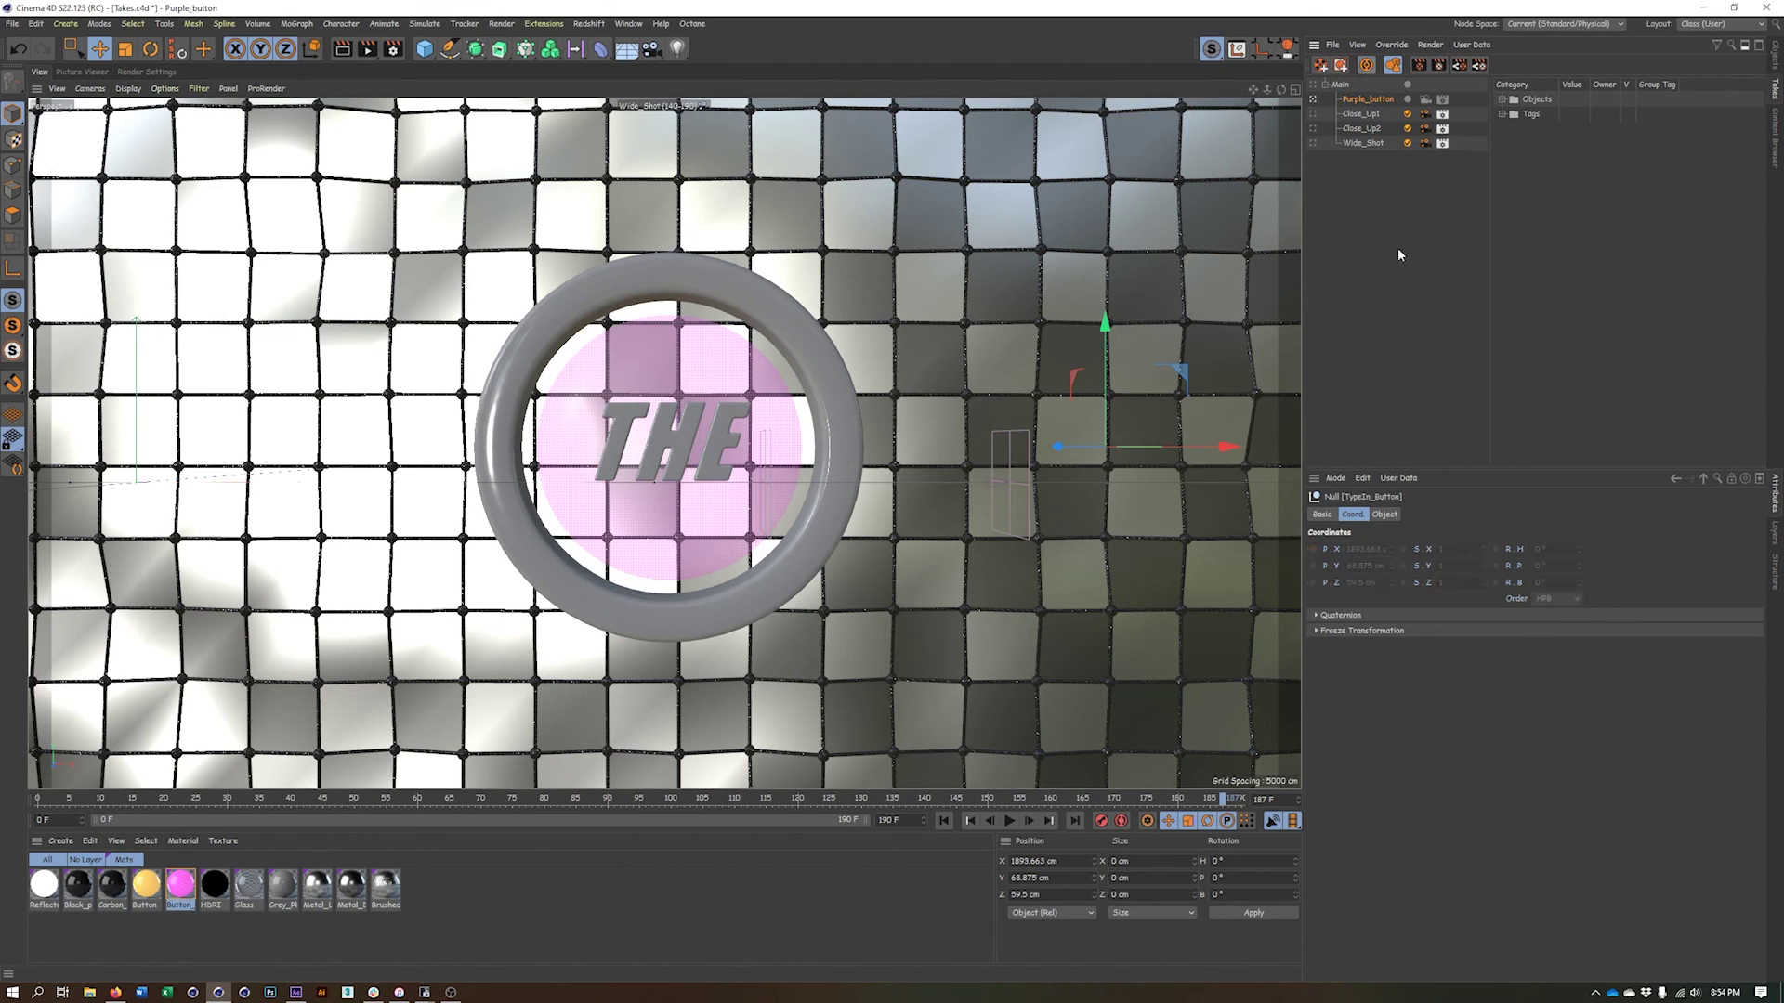
click(1312, 113)
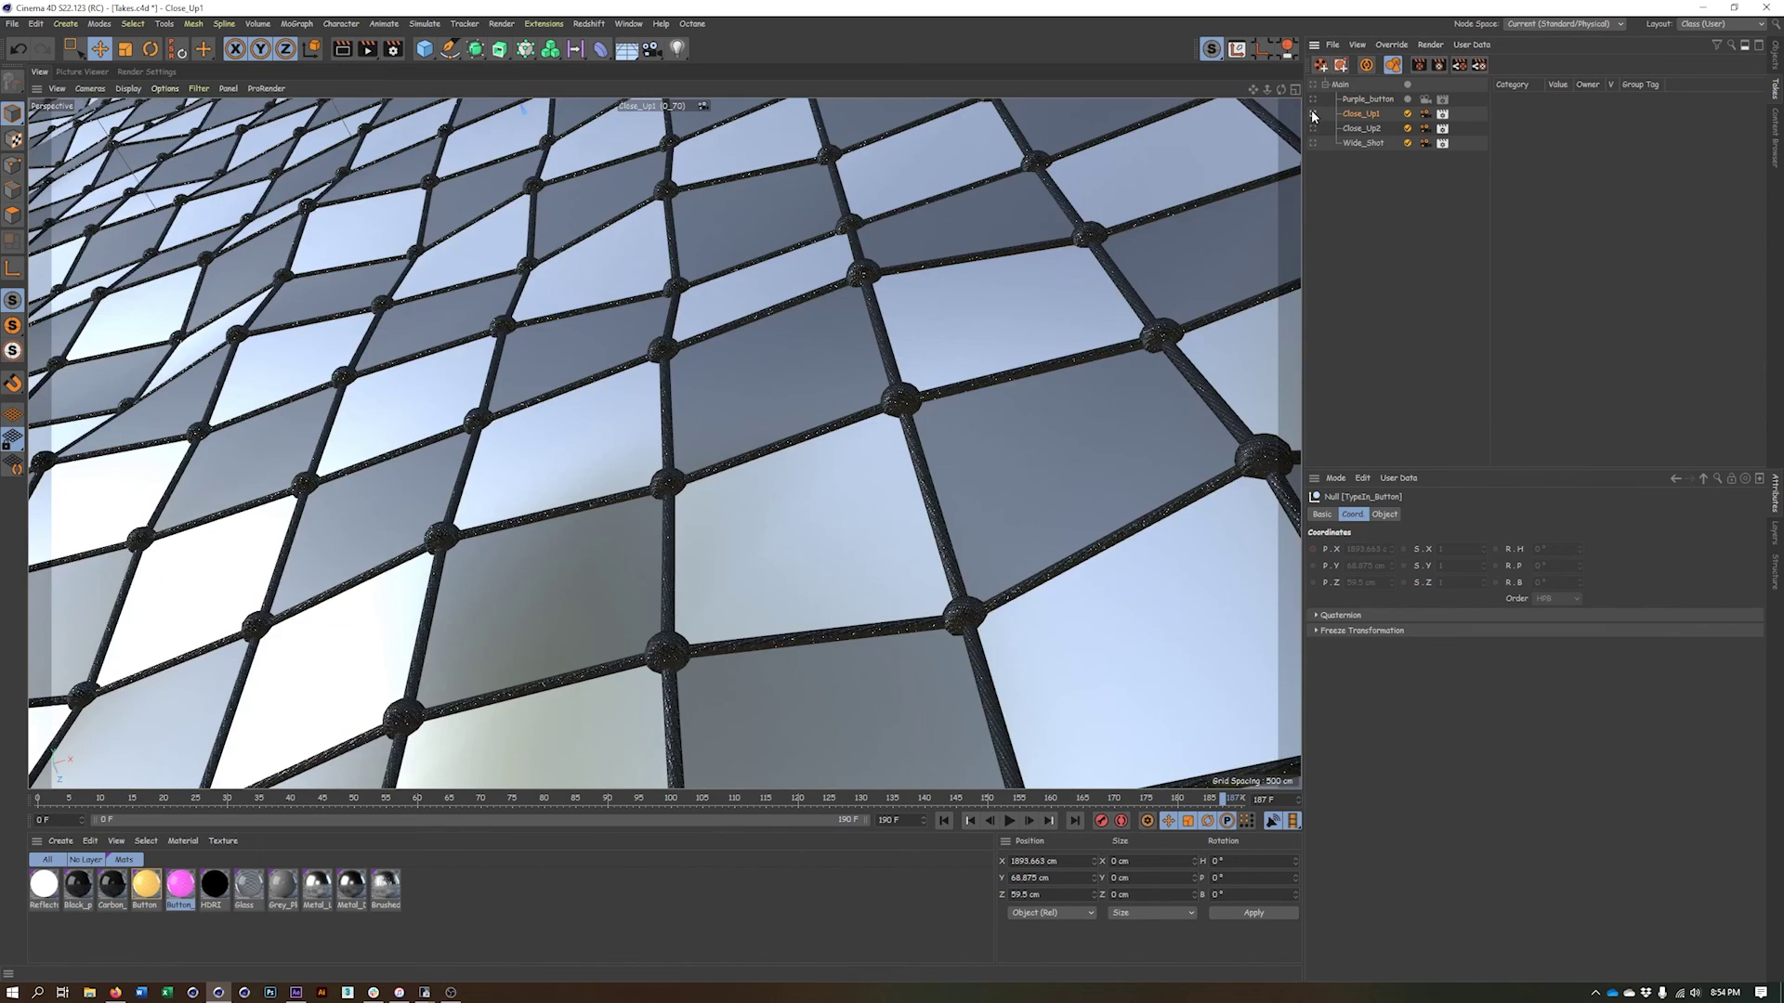
click(1313, 129)
click(1313, 144)
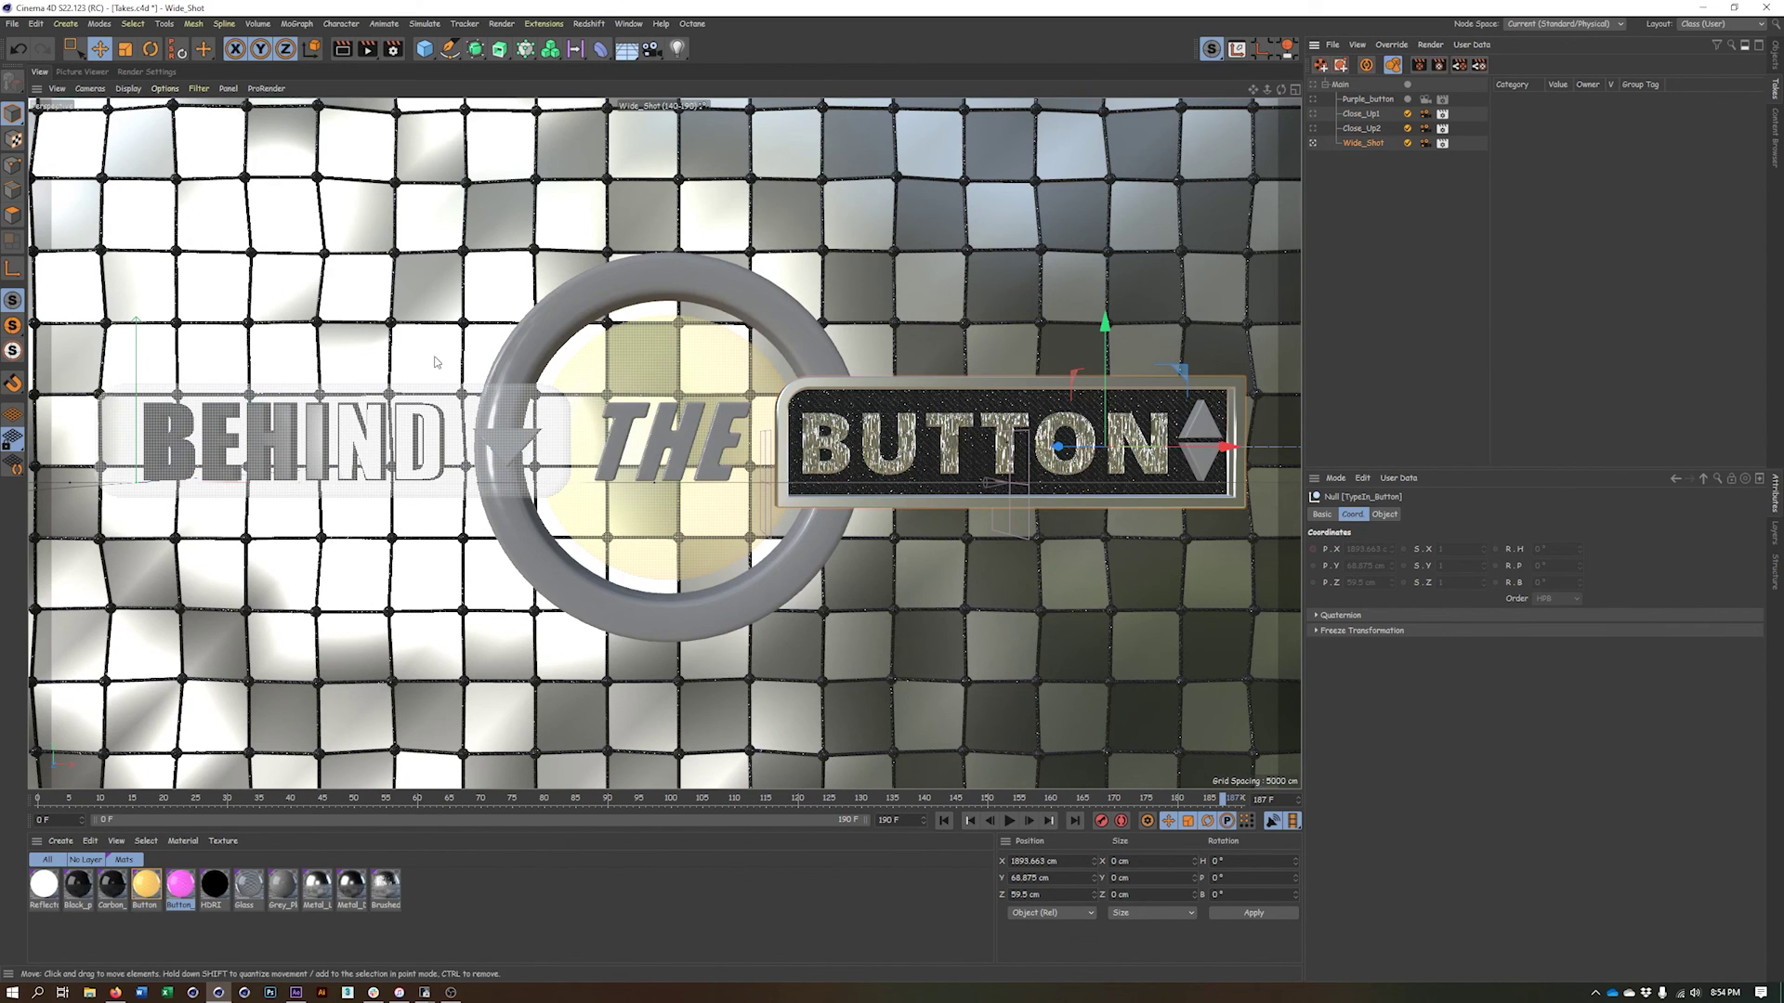
click(1313, 99)
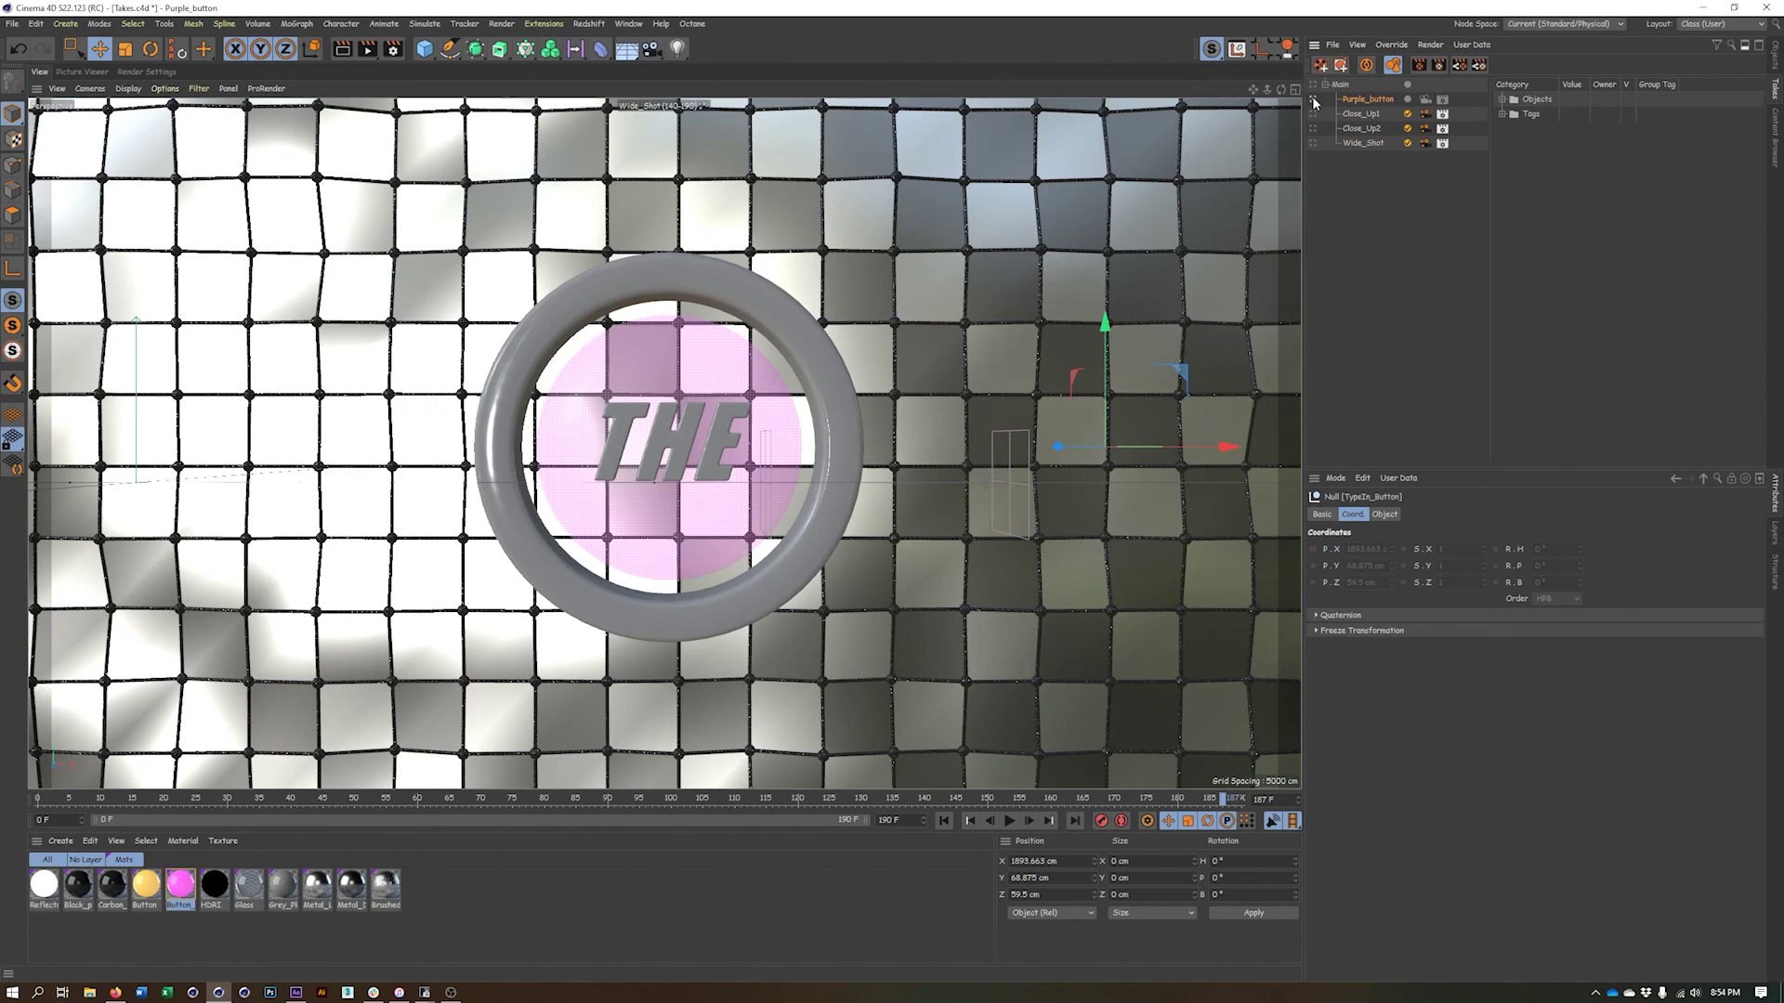